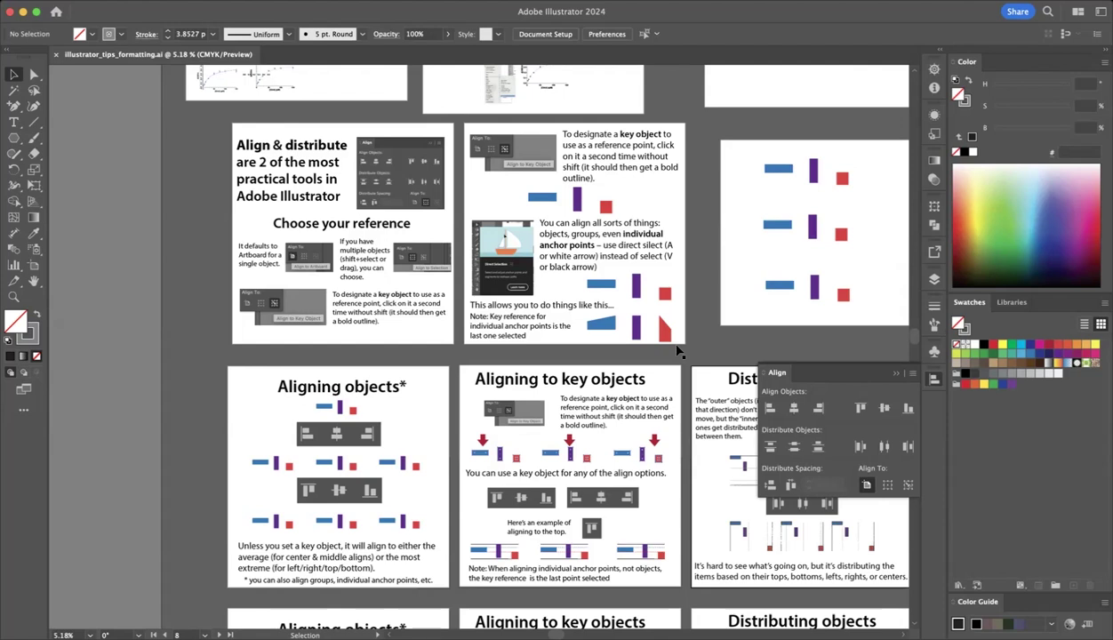
# Look over the artboards explaining alignment, key objects, object distribution and spacing distribution
pyautogui.scroll(-5, 590, 282)
pyautogui.hscroll(3, 590, 283)
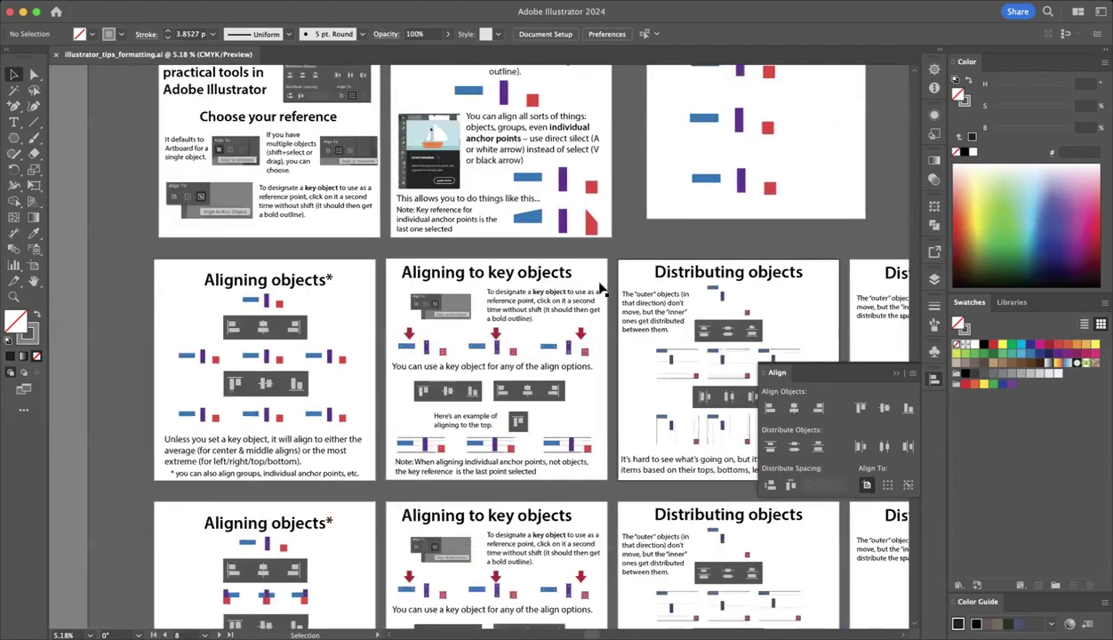
pyautogui.scroll(-4, 727, 432)
pyautogui.hscroll(2, 727, 431)
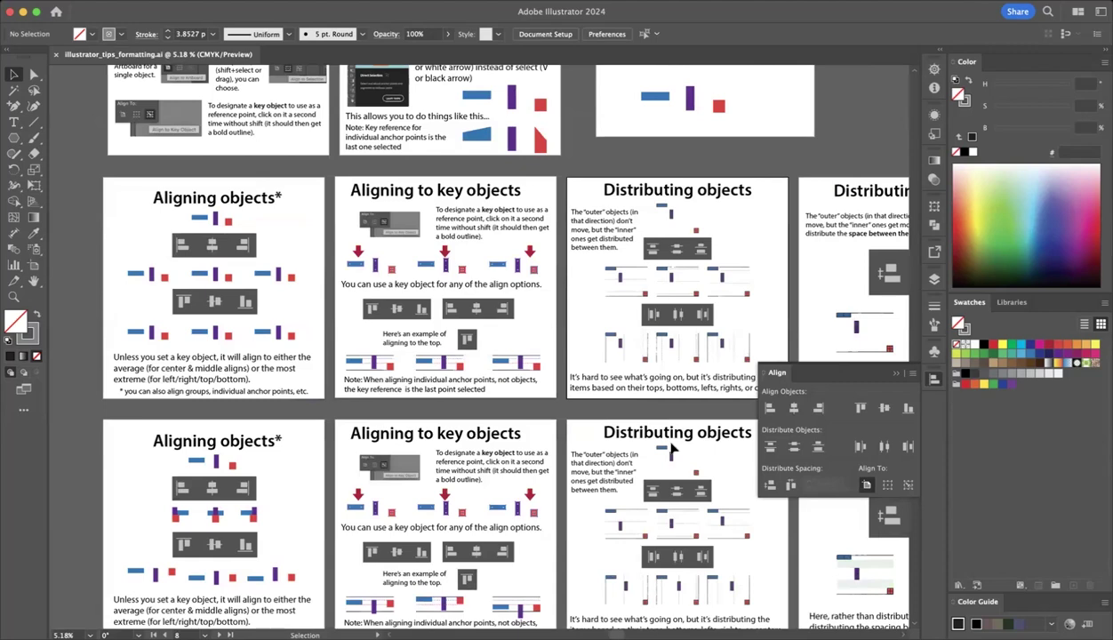
pyautogui.scroll(-2, 673, 450)
pyautogui.hscroll(1, 673, 451)
pyautogui.scroll(-6, 673, 451)
pyautogui.hscroll(6, 673, 451)
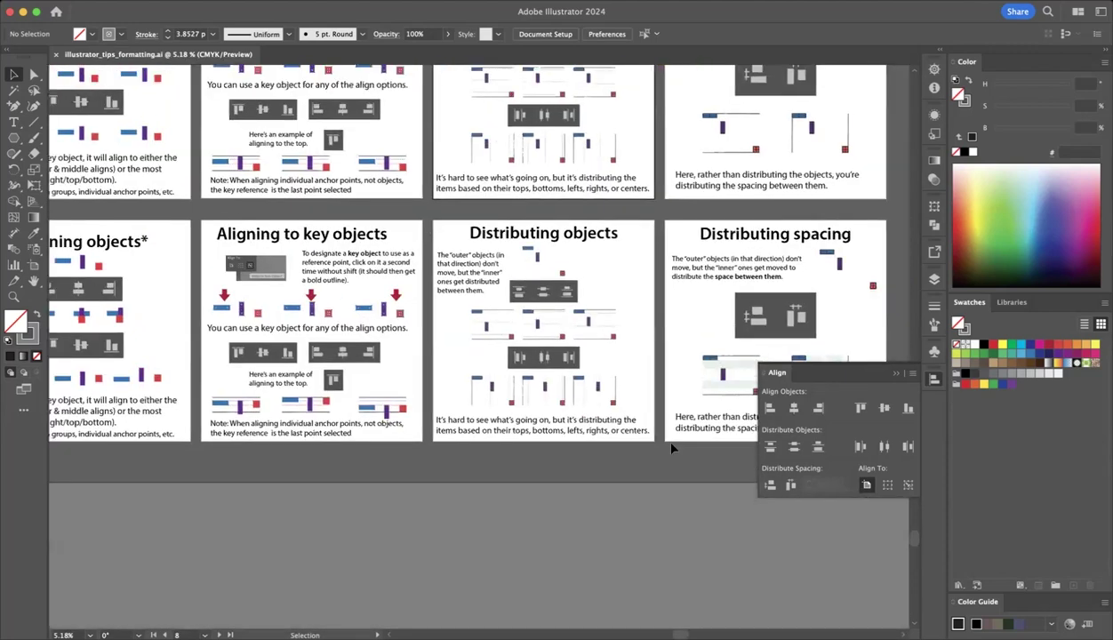
pyautogui.scroll(4, 672, 451)
pyautogui.scroll(12, 672, 450)
pyautogui.hscroll(-9, 673, 450)
pyautogui.scroll(2, 533, 277)
pyautogui.hscroll(-1, 533, 277)
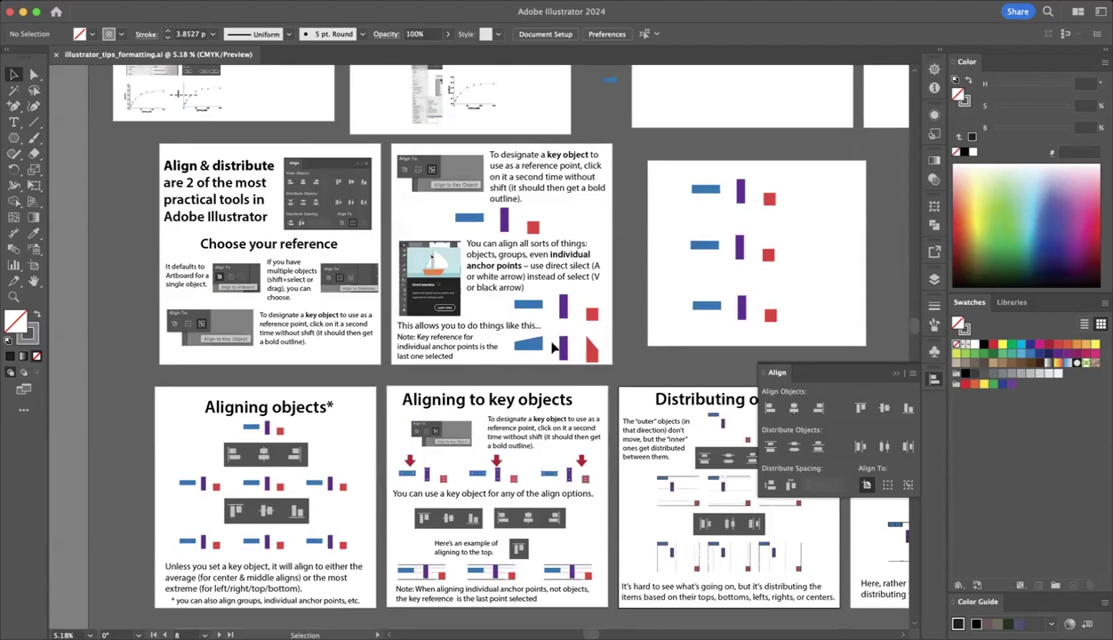
pyautogui.scroll(3, 553, 350)
pyautogui.hscroll(-3, 553, 349)
pyautogui.scroll(1, 553, 350)
pyautogui.hscroll(-1, 553, 349)
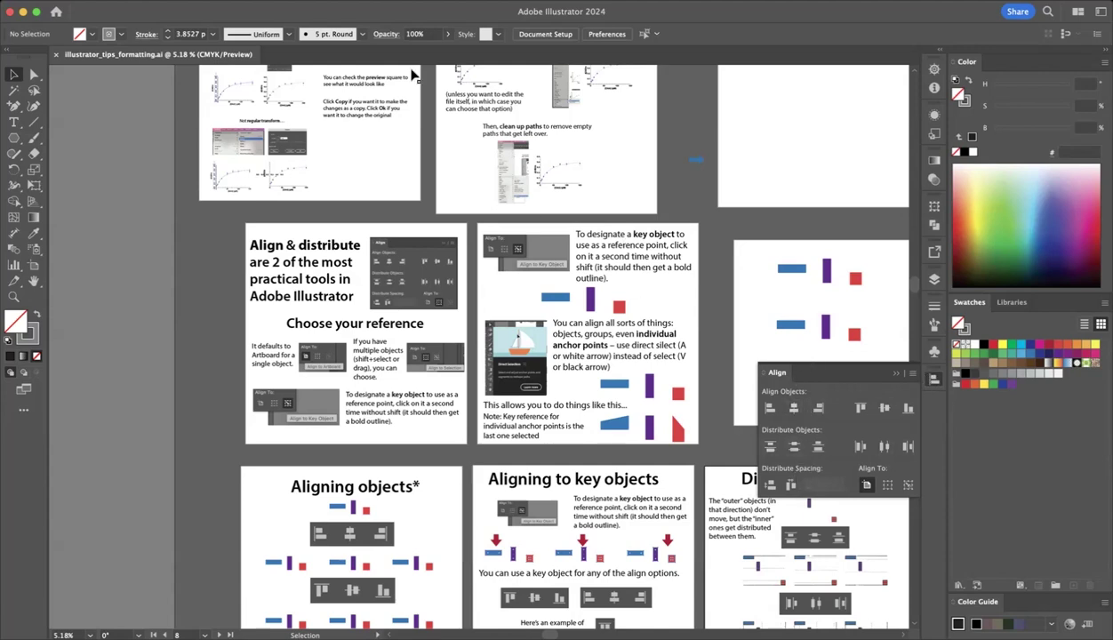
# Check that the Align panel is enabled and view the "Choose your reference" artboard up close
pyautogui.click(336, 3)
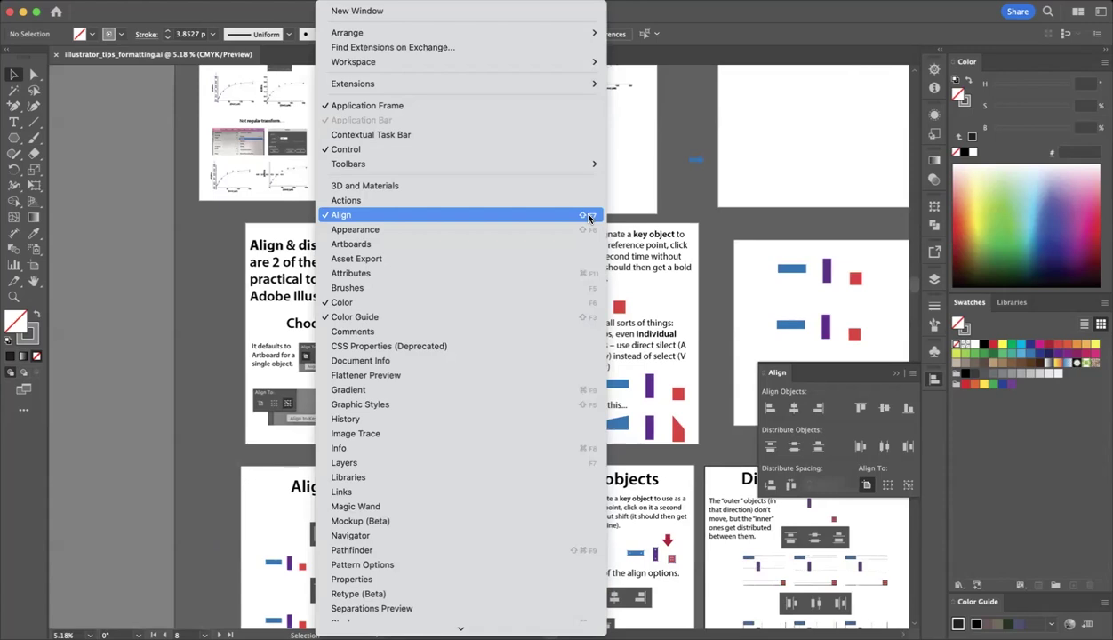
pyautogui.click(708, 157)
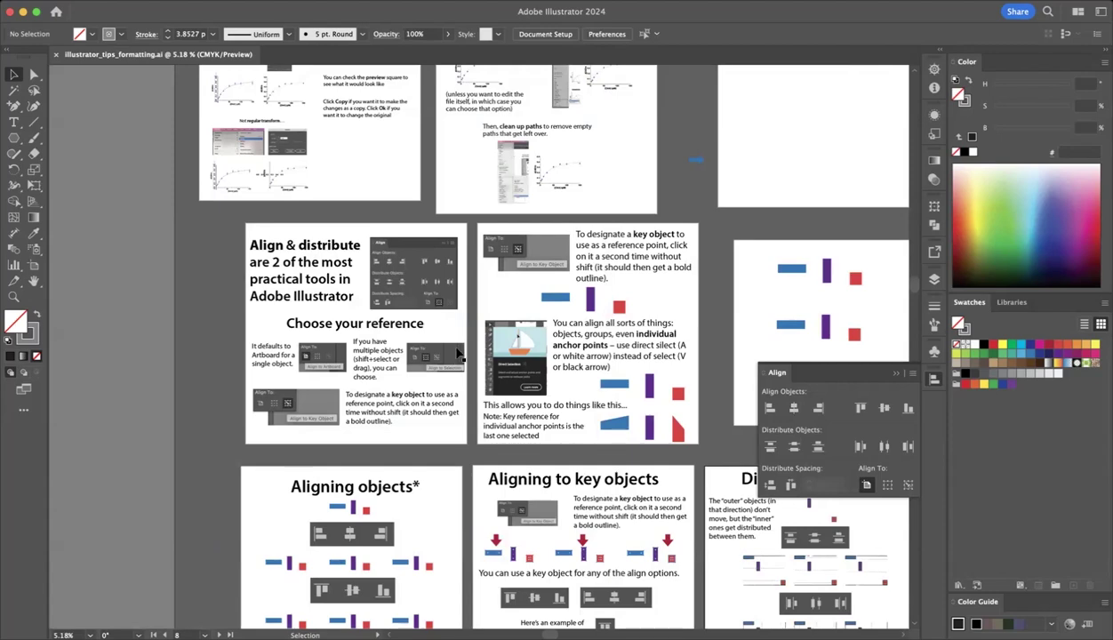
pyautogui.scroll(3, 290, 281)
pyautogui.scroll(-2, 290, 281)
pyautogui.hscroll(2, 290, 281)
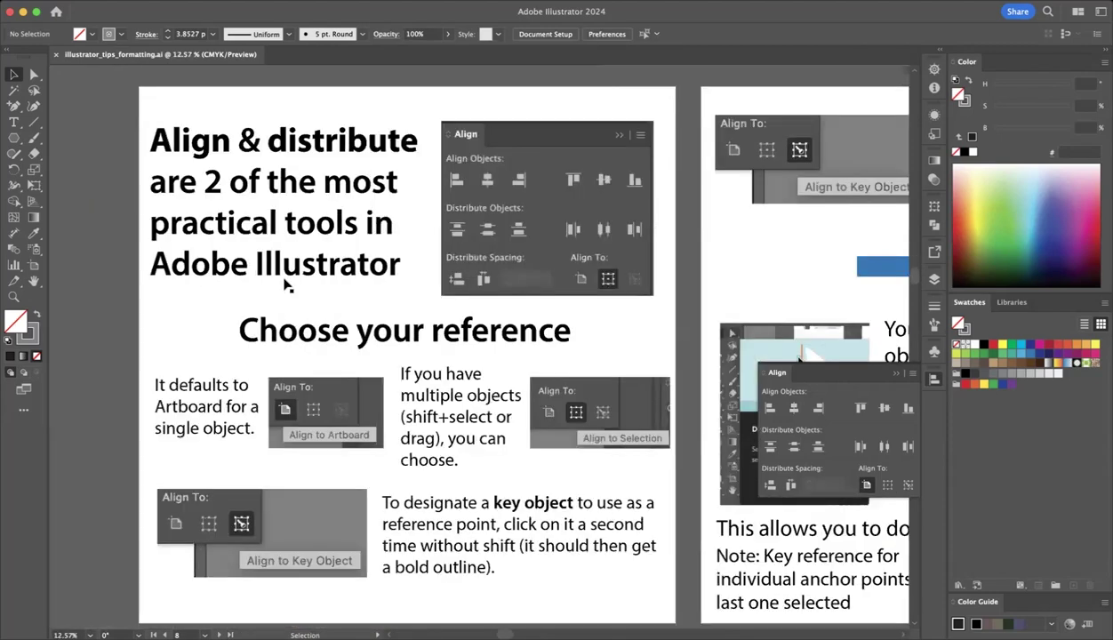
pyautogui.scroll(-2, 296, 286)
pyautogui.hscroll(1, 296, 286)
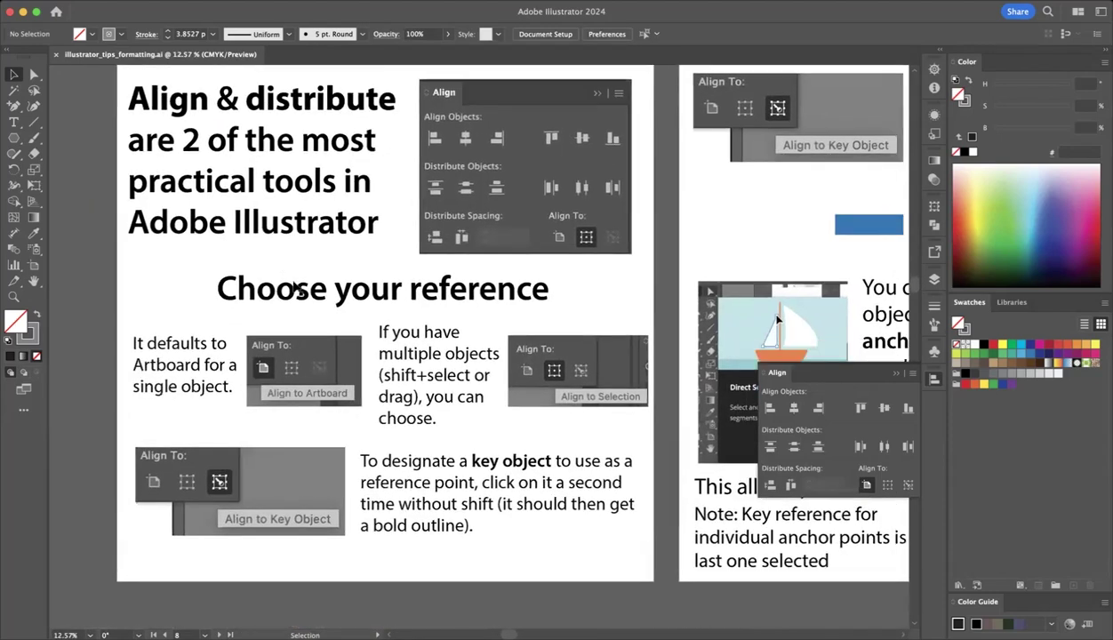
pyautogui.scroll(-3, 296, 288)
pyautogui.hscroll(1, 296, 288)
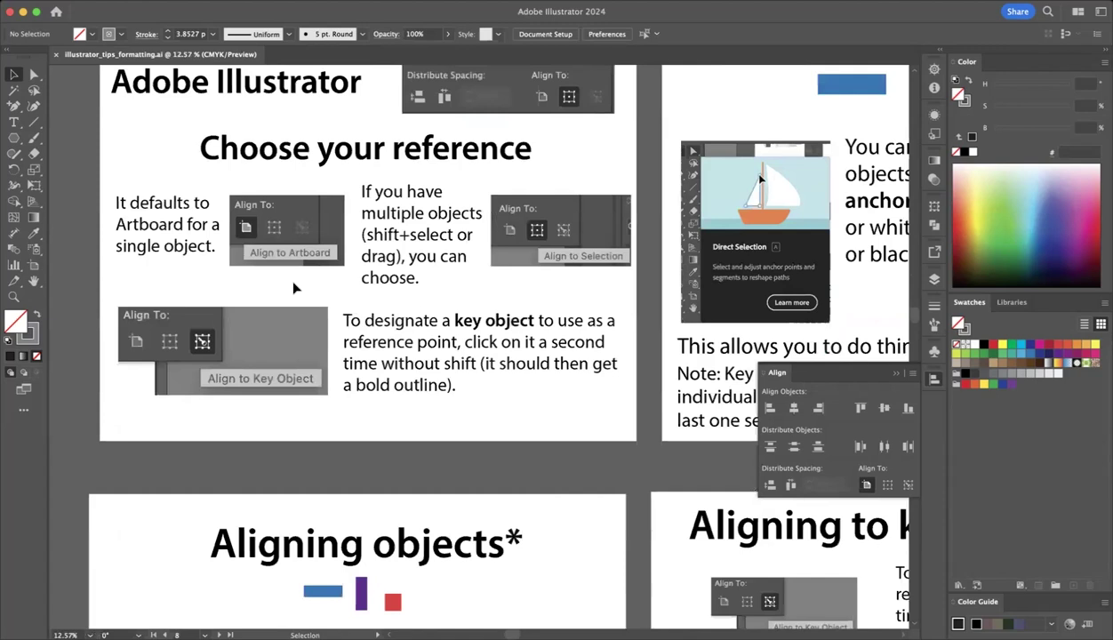
pyautogui.scroll(-3, 296, 288)
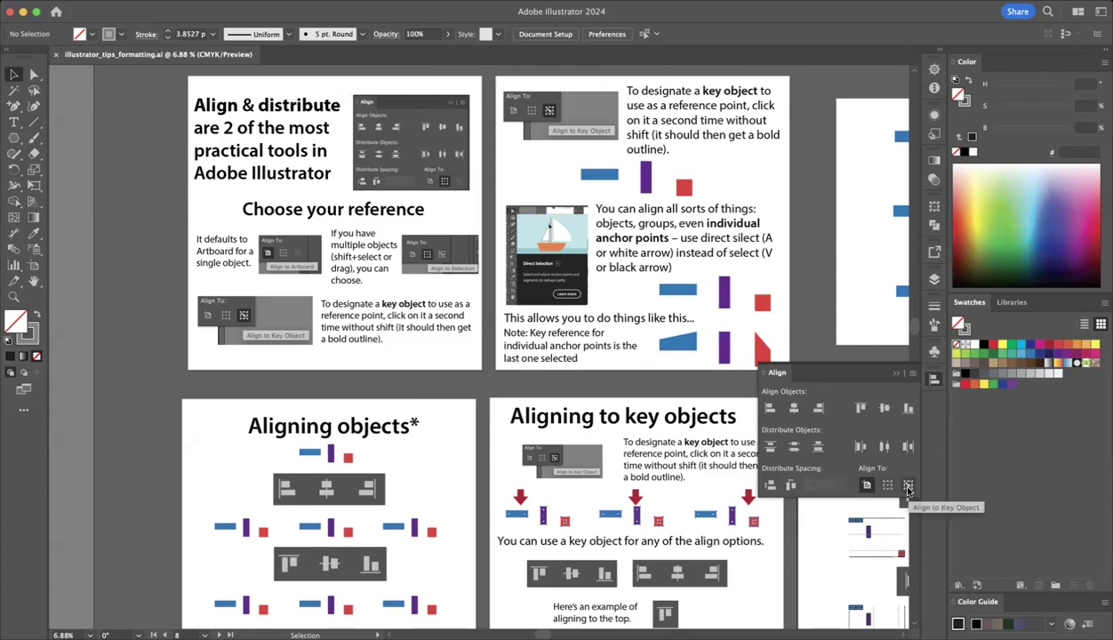
# Review the aligning and distributing example artboards, and return to the "Align & distribute" artboard
pyautogui.scroll(-5, 671, 495)
pyautogui.hscroll(3, 671, 495)
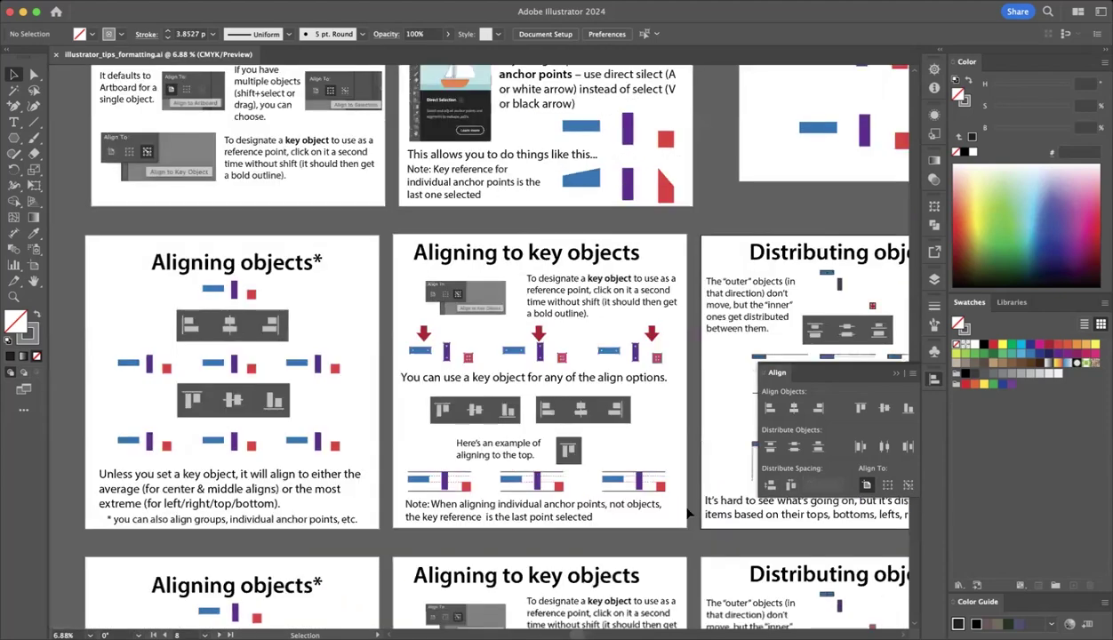
pyautogui.scroll(-2, 688, 514)
pyautogui.scroll(-3, 533, 445)
pyautogui.scroll(-1, 293, 391)
pyautogui.hscroll(5, 293, 391)
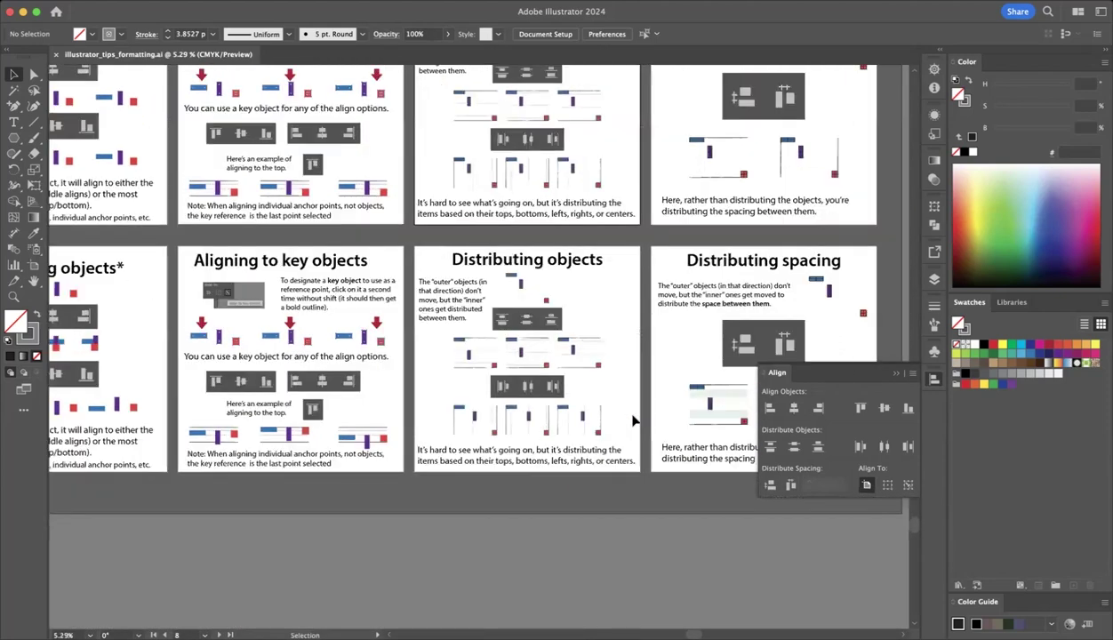
pyautogui.hscroll(2, 634, 421)
pyautogui.scroll(5, 634, 421)
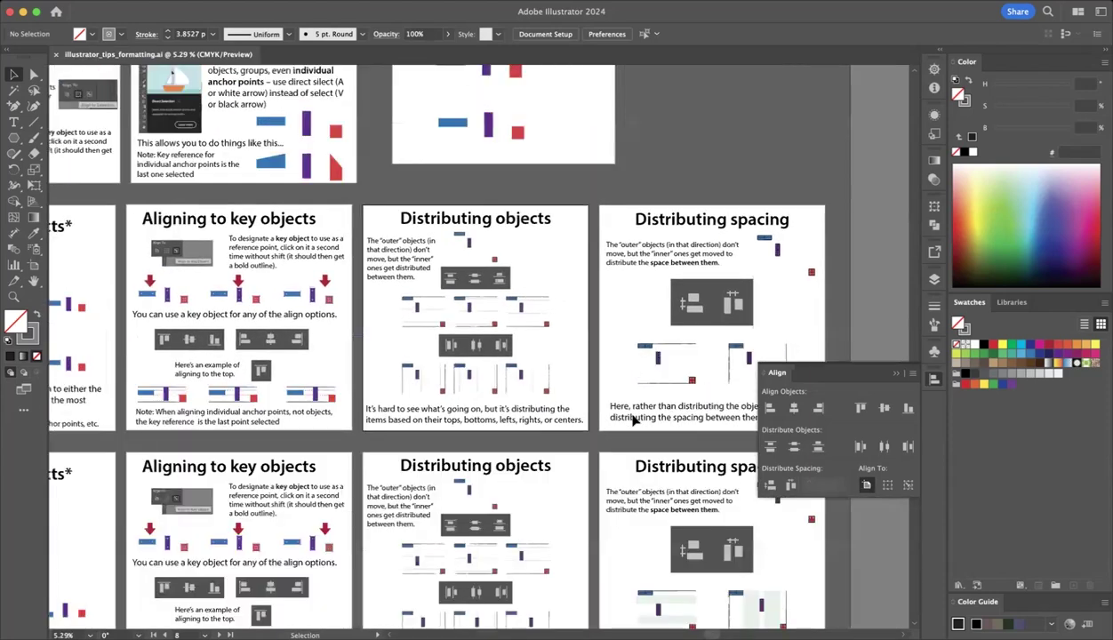
pyautogui.scroll(4, 634, 422)
pyautogui.hscroll(-2, 634, 421)
pyautogui.hscroll(-6, 634, 421)
pyautogui.scroll(1, 634, 421)
pyautogui.hscroll(-1, 493, 288)
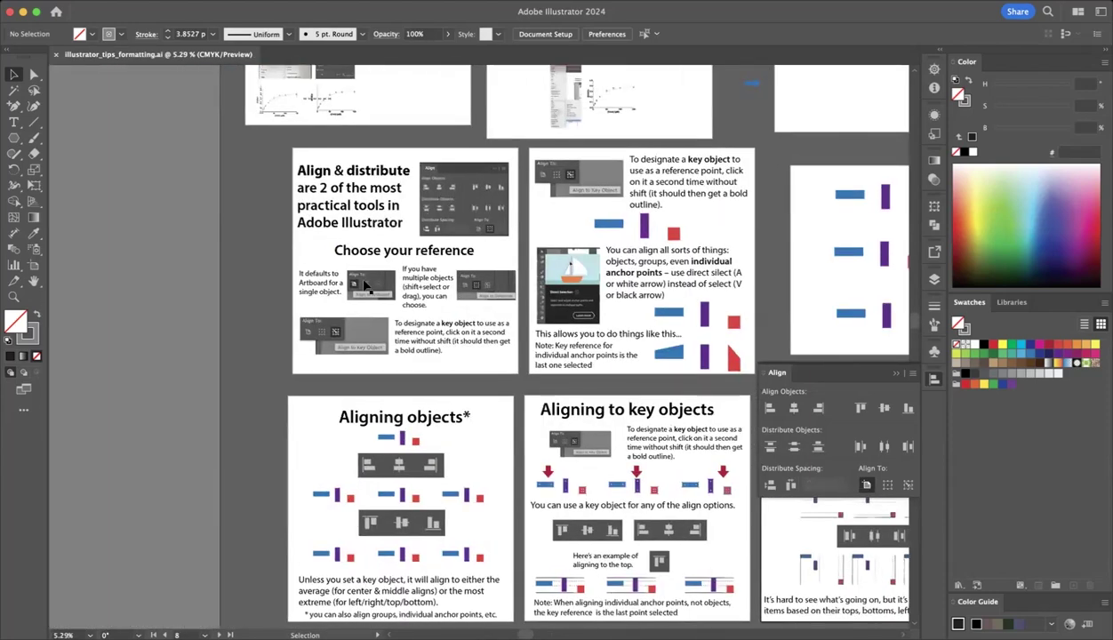
pyautogui.scroll(1, 424, 219)
pyautogui.scroll(4, 424, 220)
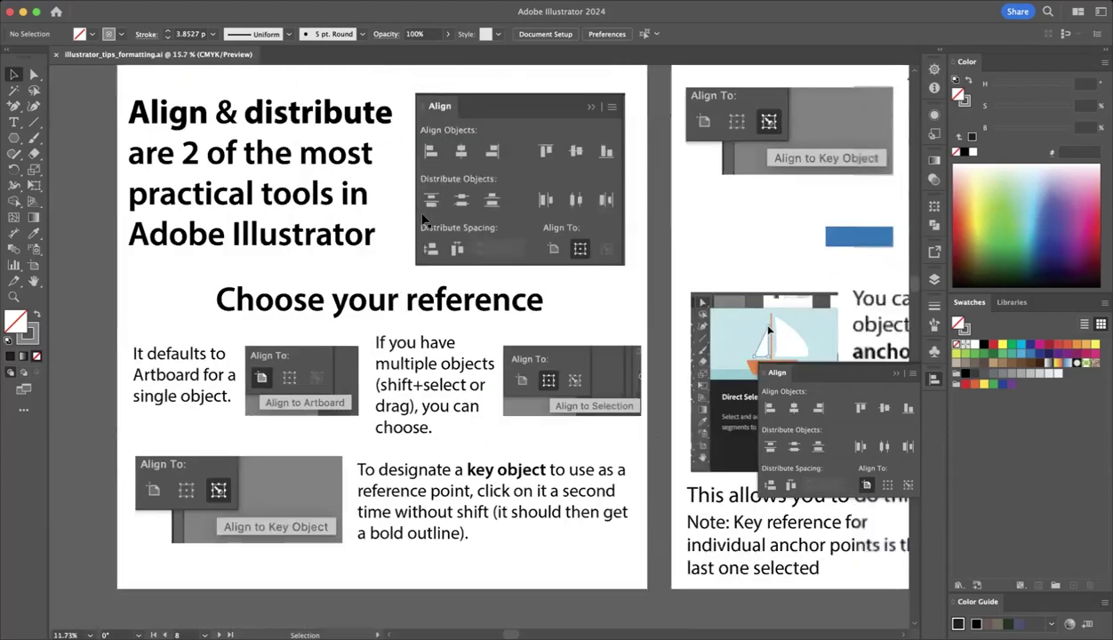
pyautogui.scroll(-3, 424, 220)
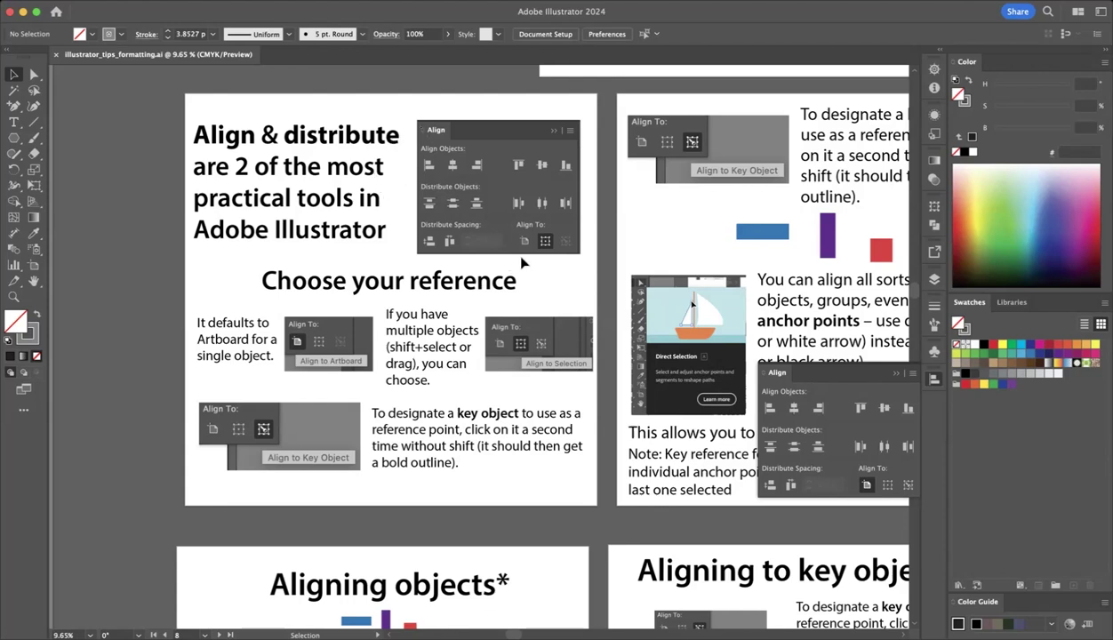
# Inspect the bounds and name of the "Align & distribute" artboard with the Artboard tool, and return to the Selection tool
pyautogui.click(33, 268)
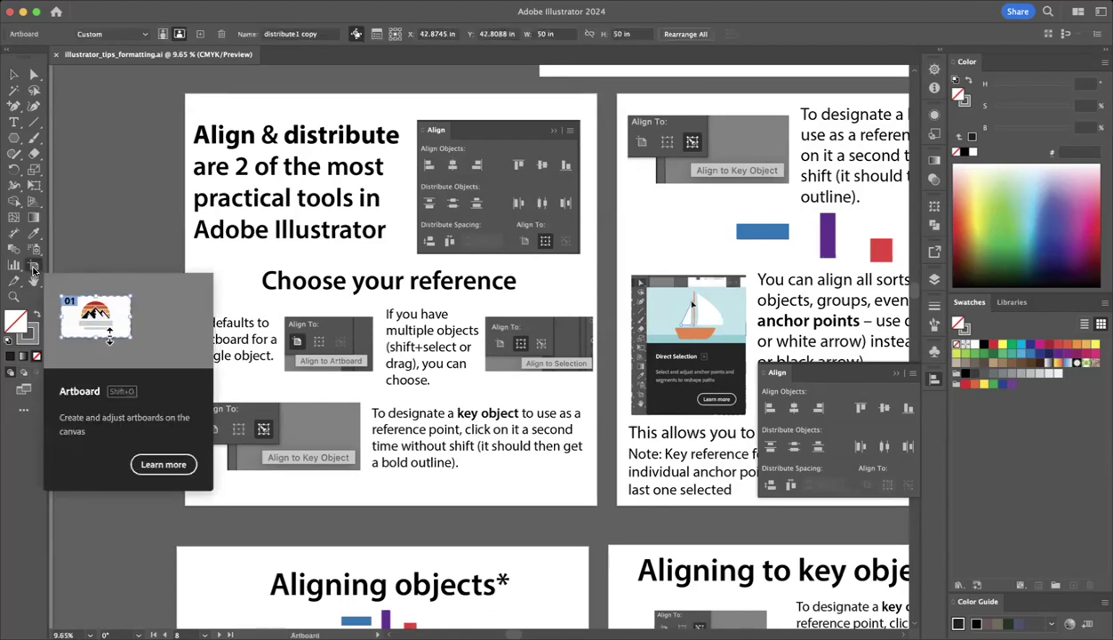
pyautogui.click(229, 280)
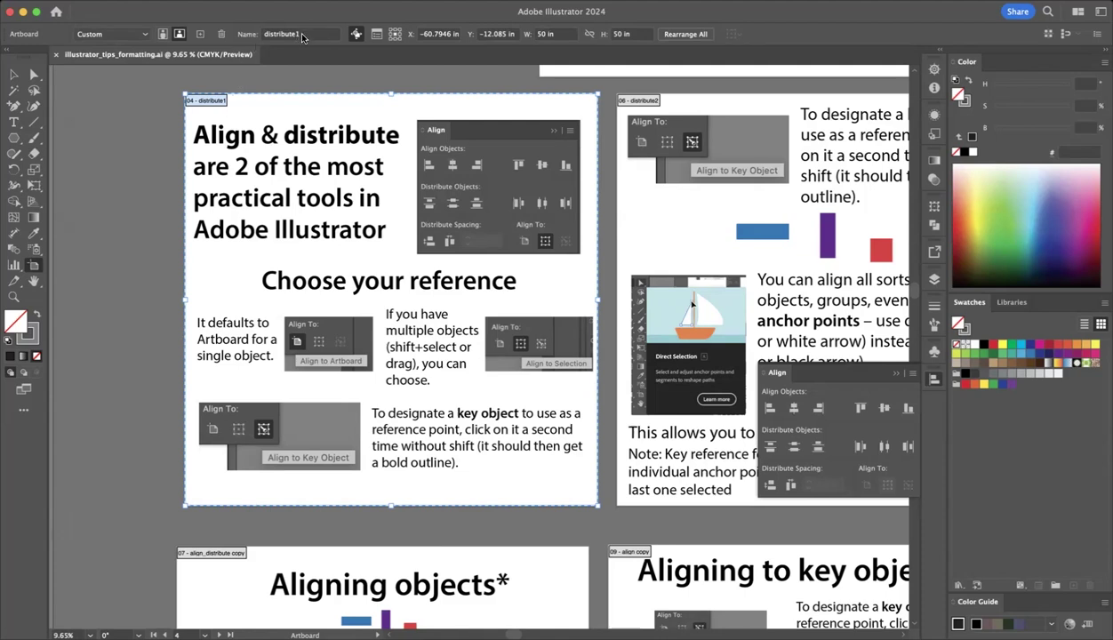
pyautogui.click(12, 77)
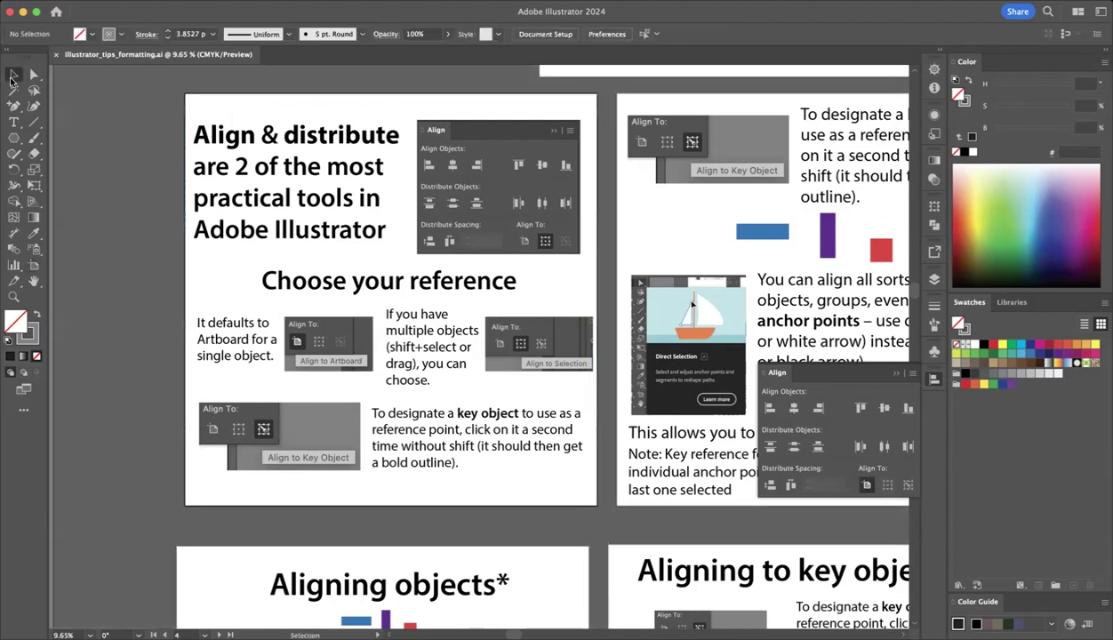
# Align the "Choose your reference" heading to the artboard's left edge, its right edge and finally its horizontal center
pyautogui.click(413, 283)
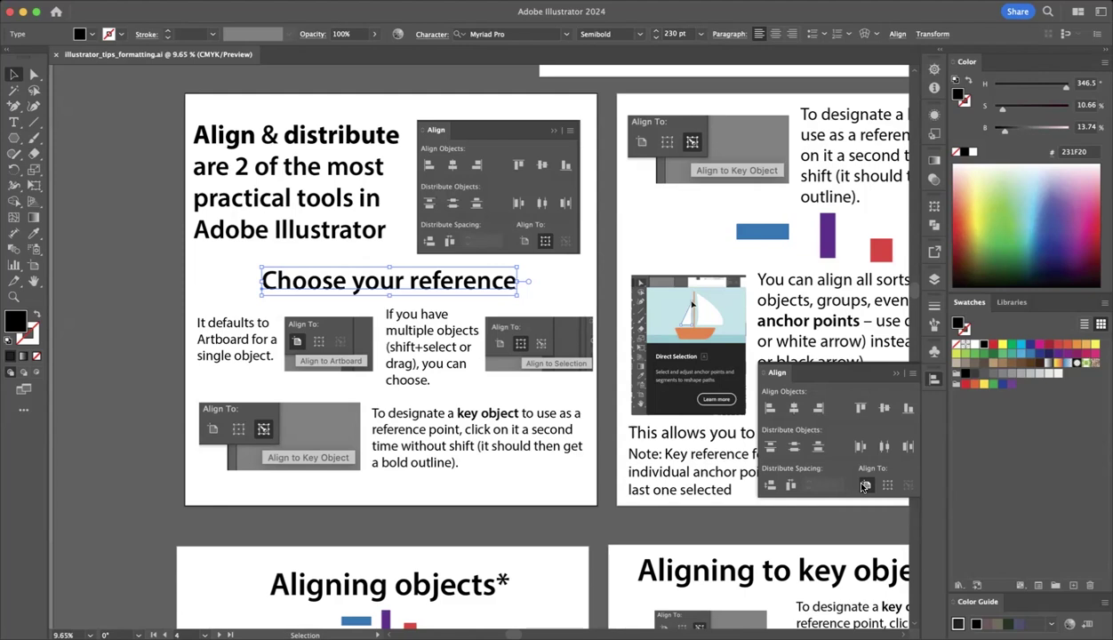
pyautogui.click(770, 407)
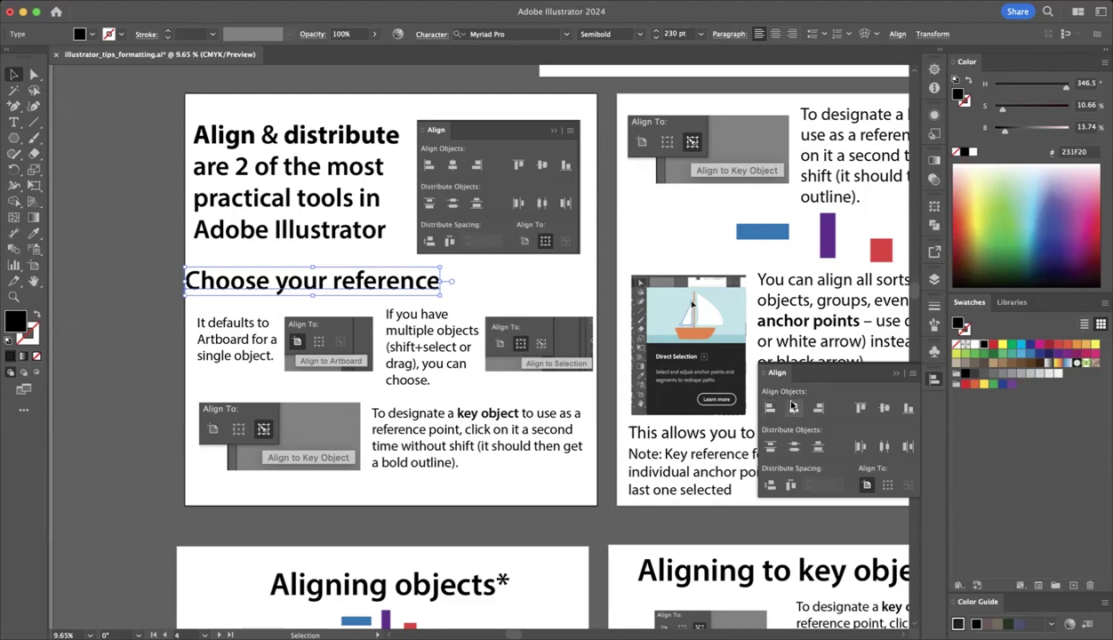
pyautogui.click(817, 406)
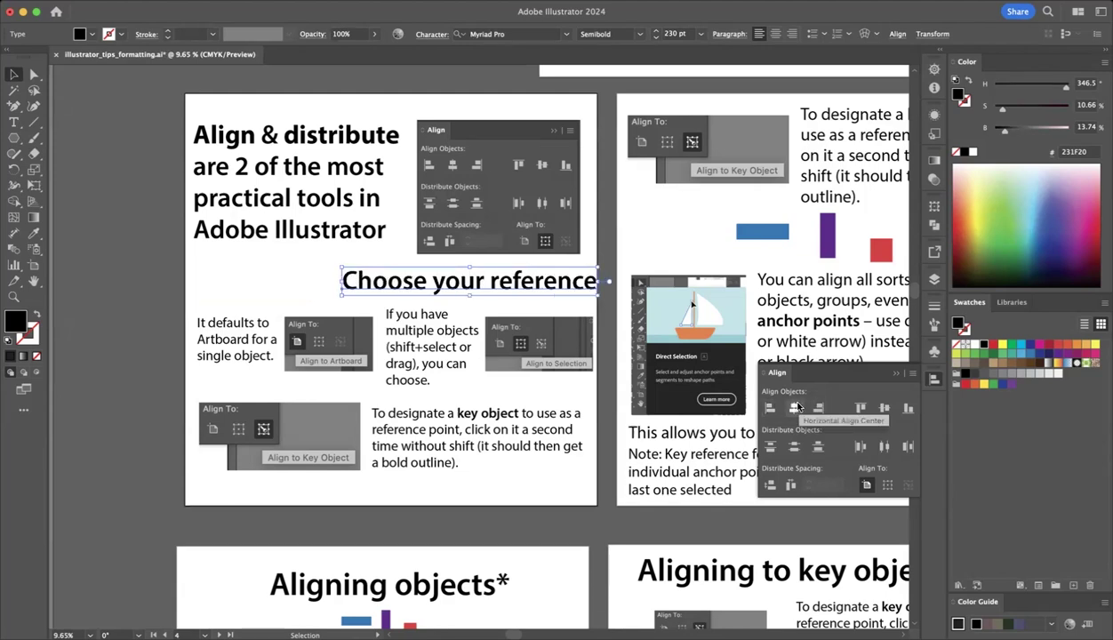
pyautogui.click(795, 407)
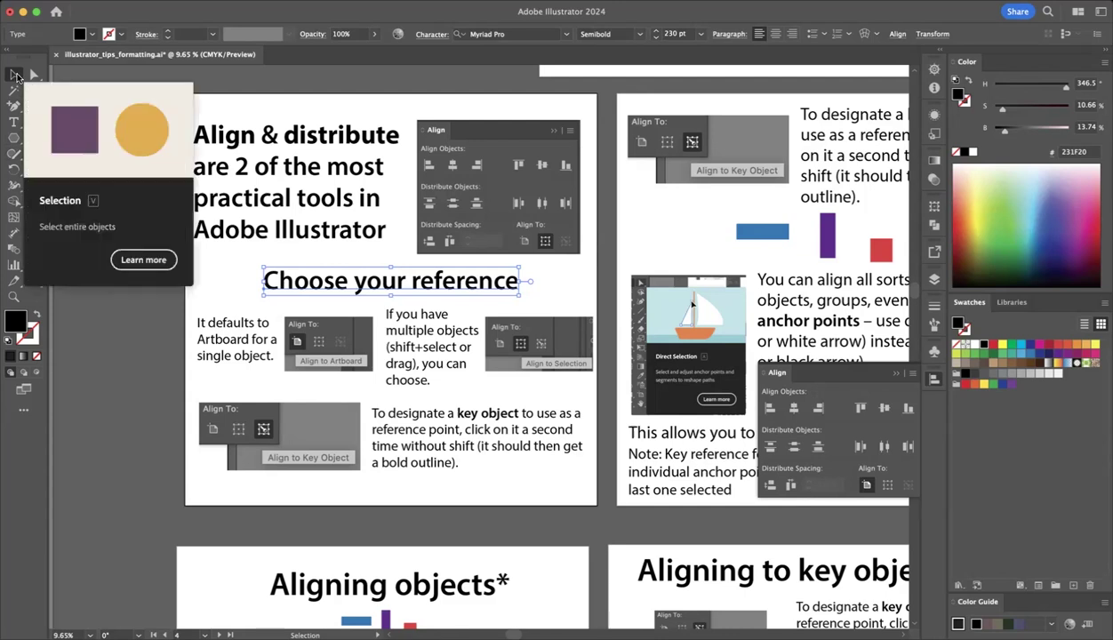
# Select the "Choose your reference" heading, the artboard-default paragraph and its adjacent image with one marquee, and clear the selection
pyautogui.click(204, 278)
pyautogui.moveTo(204, 278); pyautogui.dragTo(336, 373)
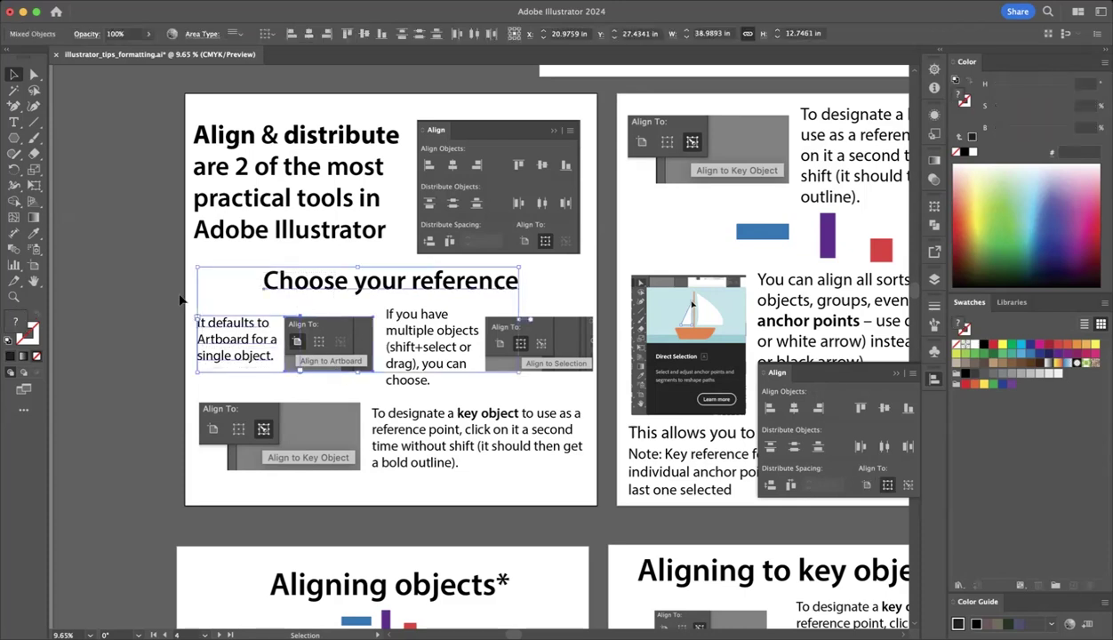
pyautogui.click(293, 299)
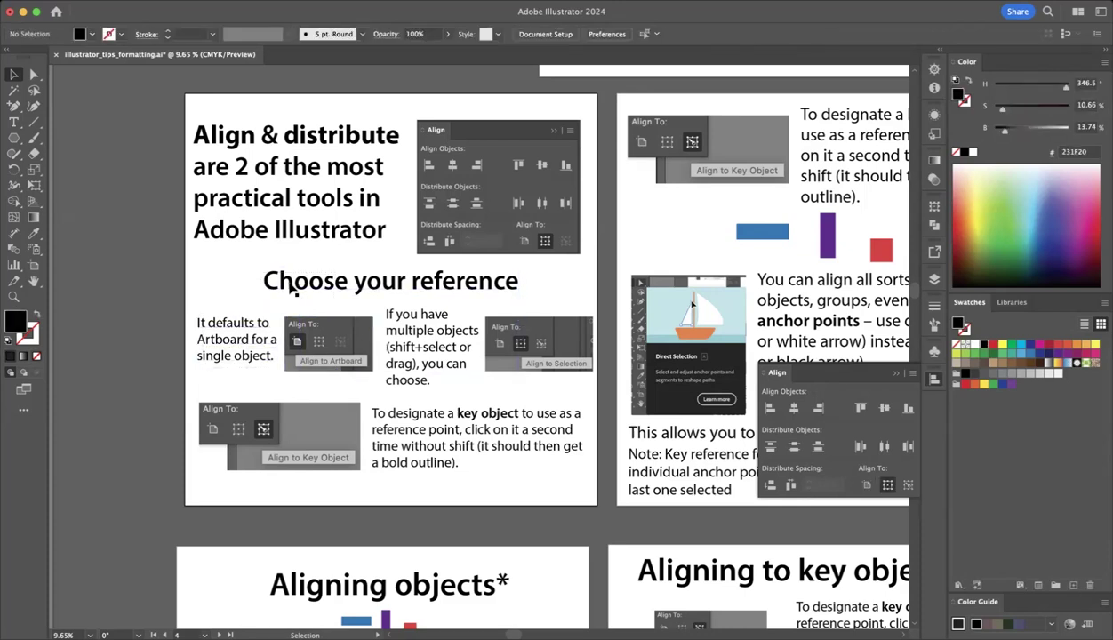
# Select the heading, the "It defaults to Artboard" paragraph and its image one by one, and deselect everything
pyautogui.click(286, 292)
pyautogui.keyDown('shift'); pyautogui.click(241, 331); pyautogui.keyUp('shift')
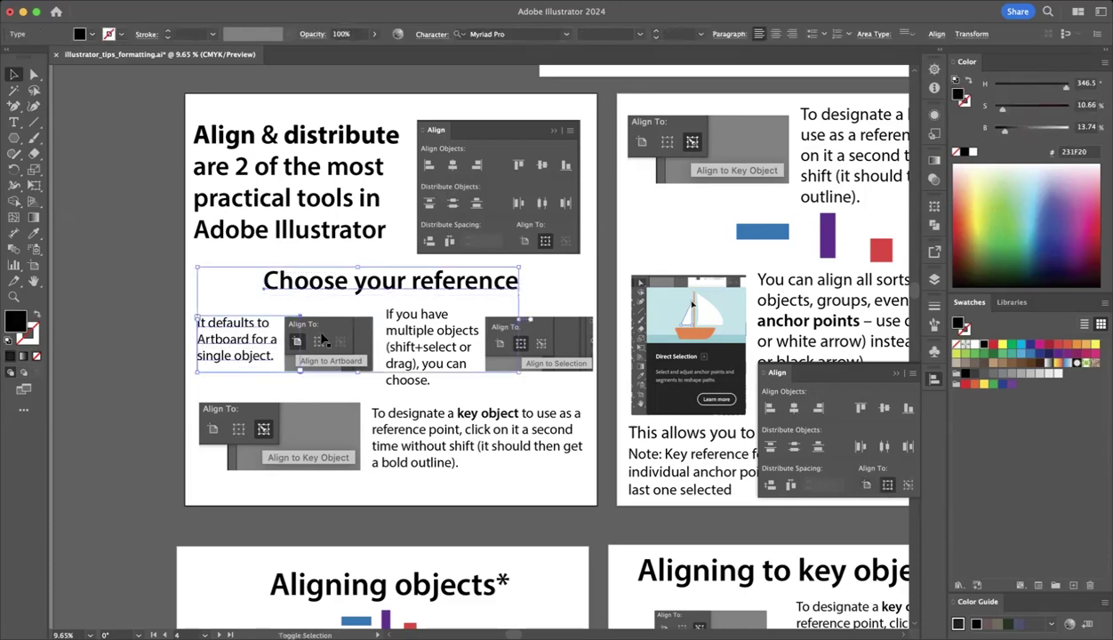
pyautogui.keyDown('shift'); pyautogui.click(325, 339); pyautogui.keyUp('shift')
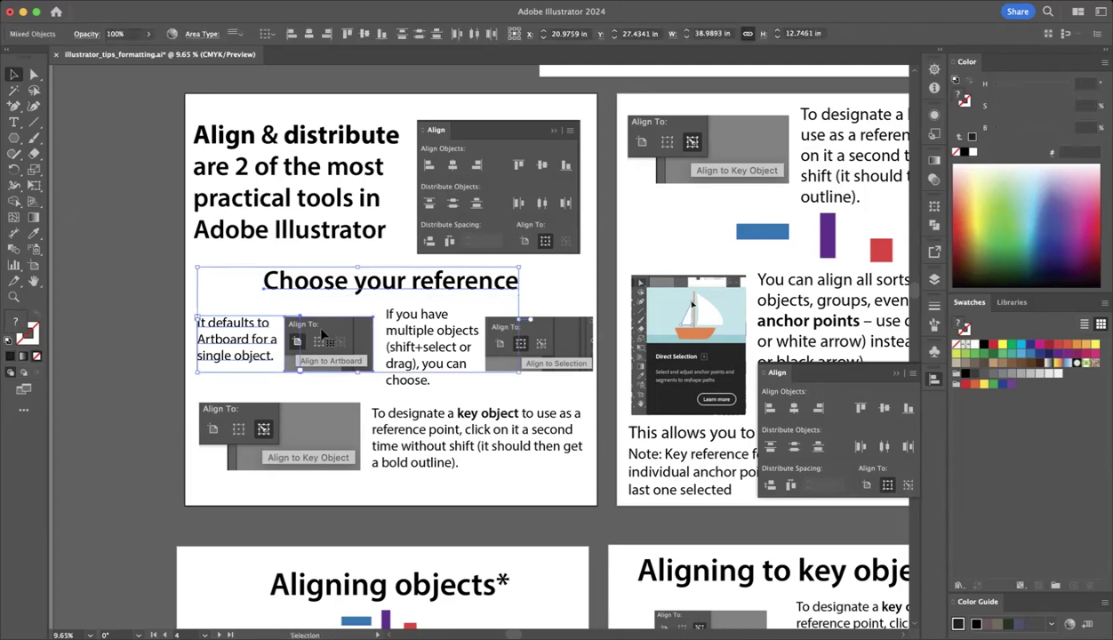
pyautogui.click(237, 289)
pyautogui.click(267, 282)
pyautogui.click(256, 343)
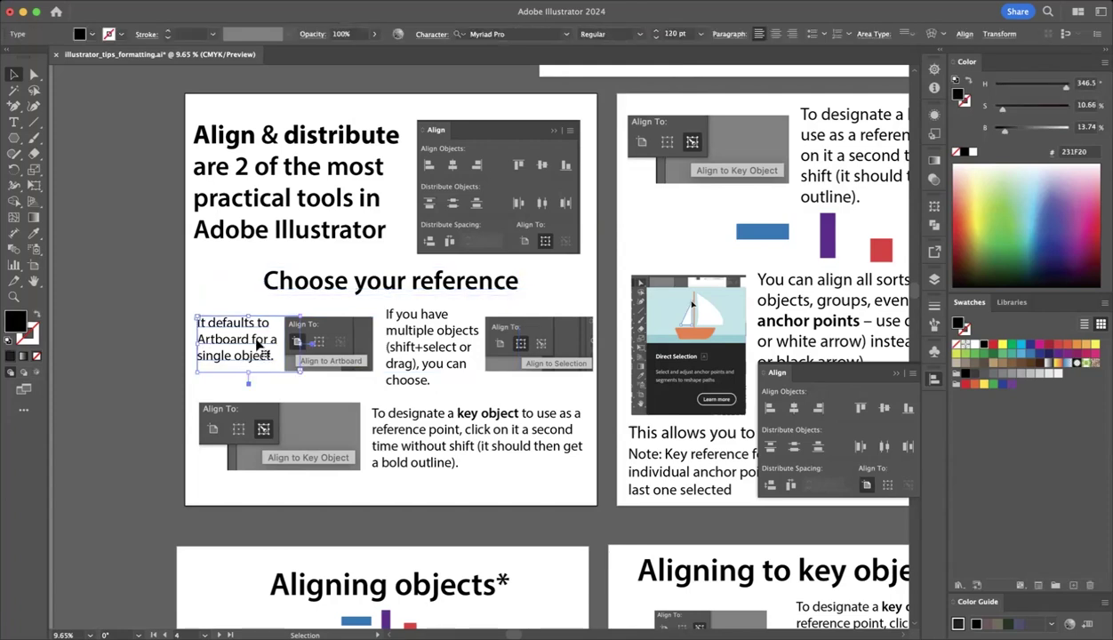
pyautogui.click(263, 300)
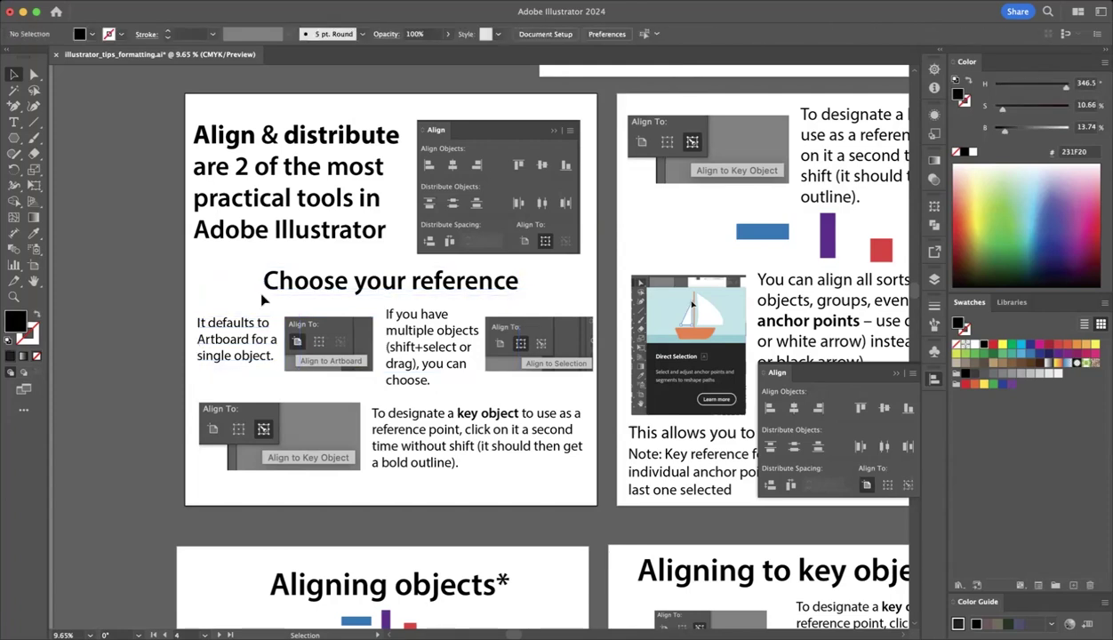
pyautogui.hscroll(1, 263, 301)
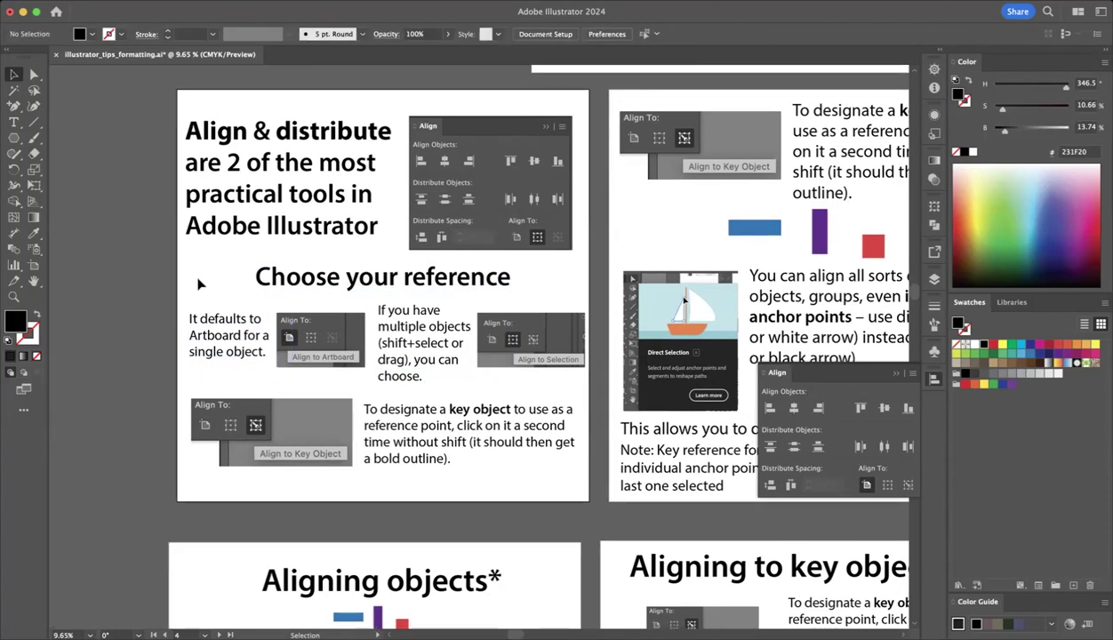
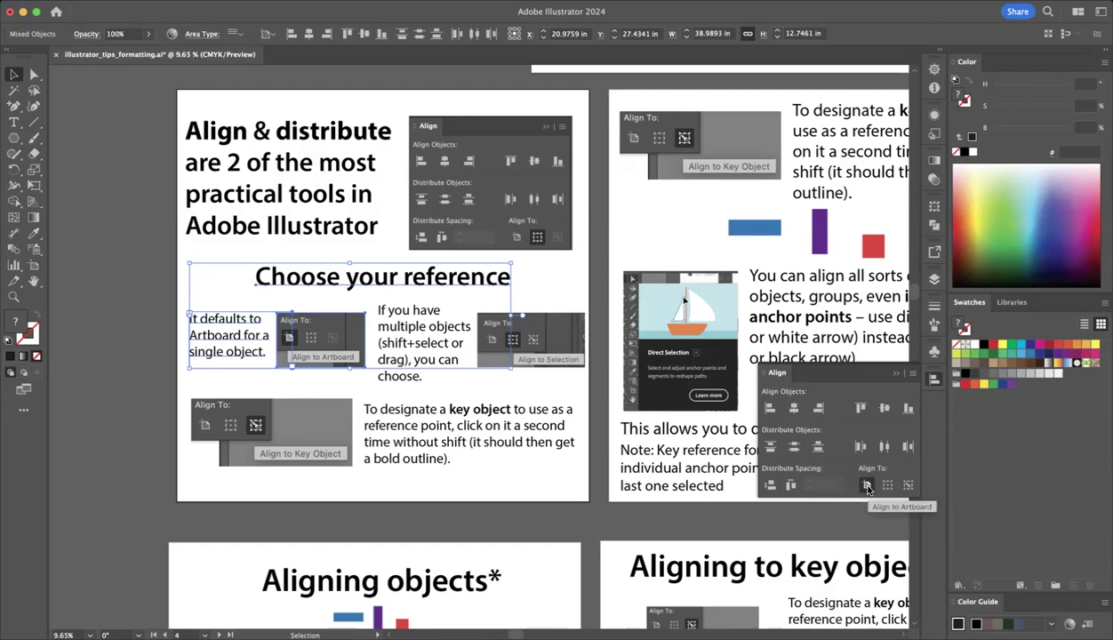
# Try left-aligning the selected heading, paragraph and image to the artboard, and undo the alignment
pyautogui.click(867, 485)
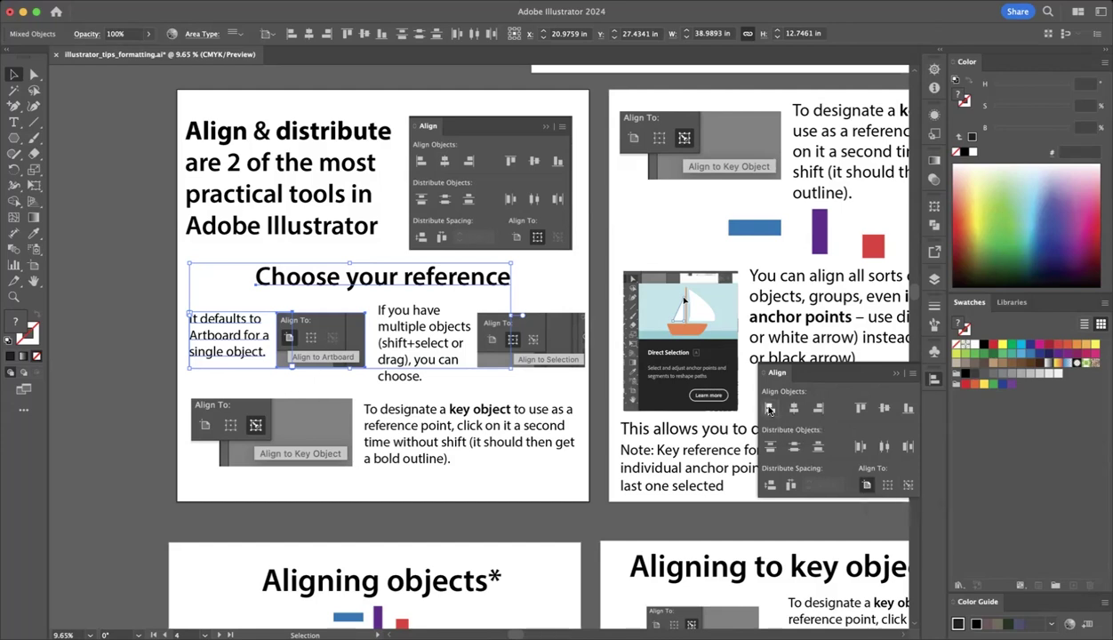
pyautogui.click(770, 409)
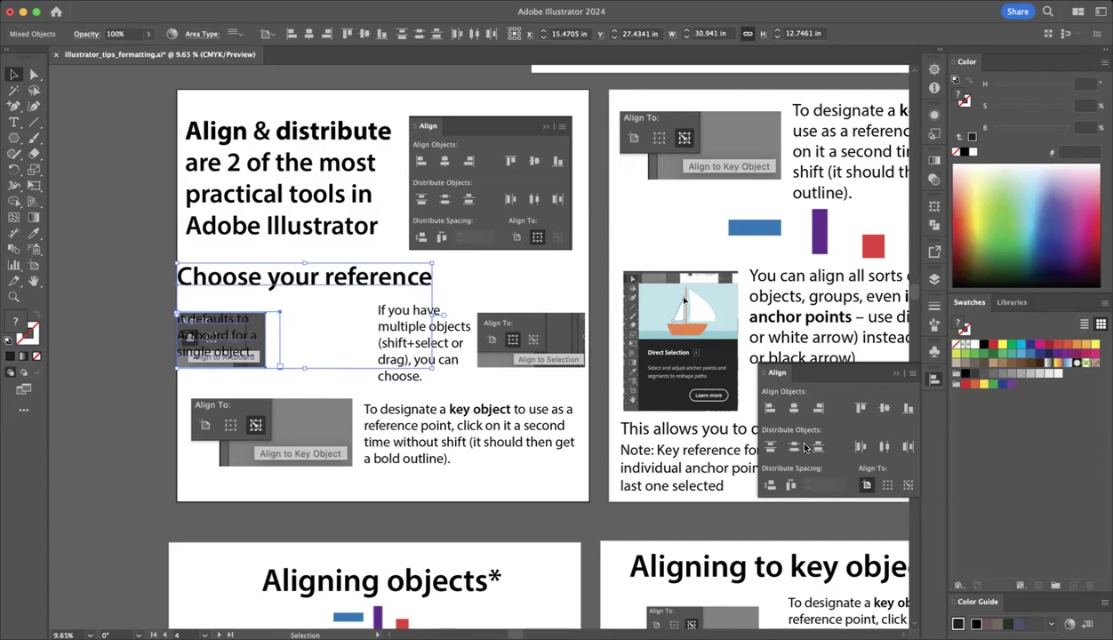
pyautogui.press('super+z')
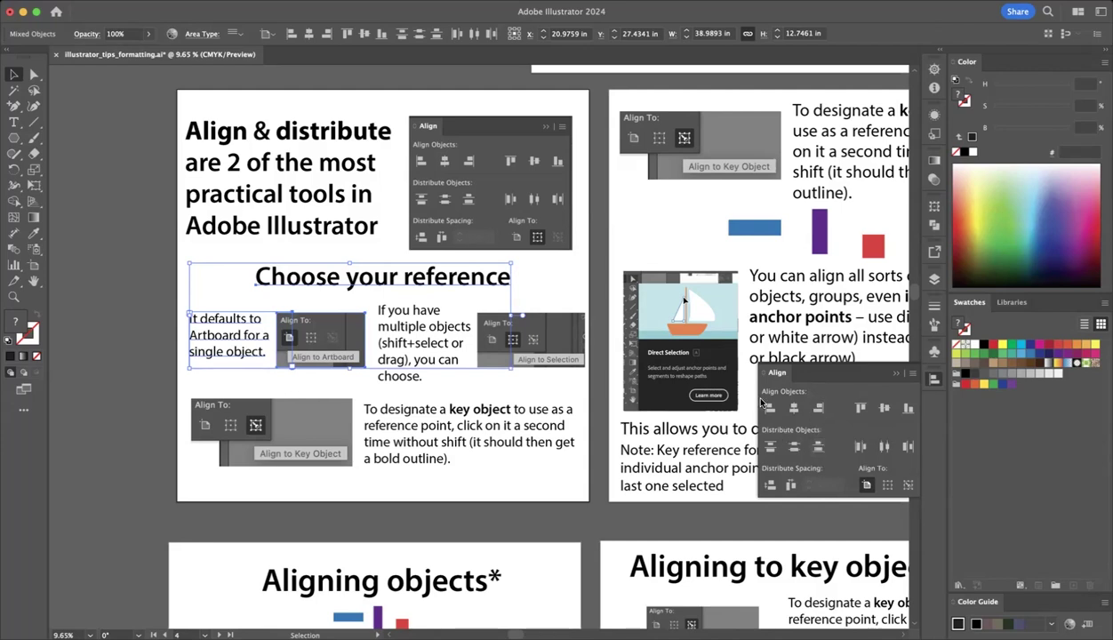
# Set the alignment reference to the selection, try left-aligning the heading, paragraph and image twice, and undo each alignment
pyautogui.click(886, 486)
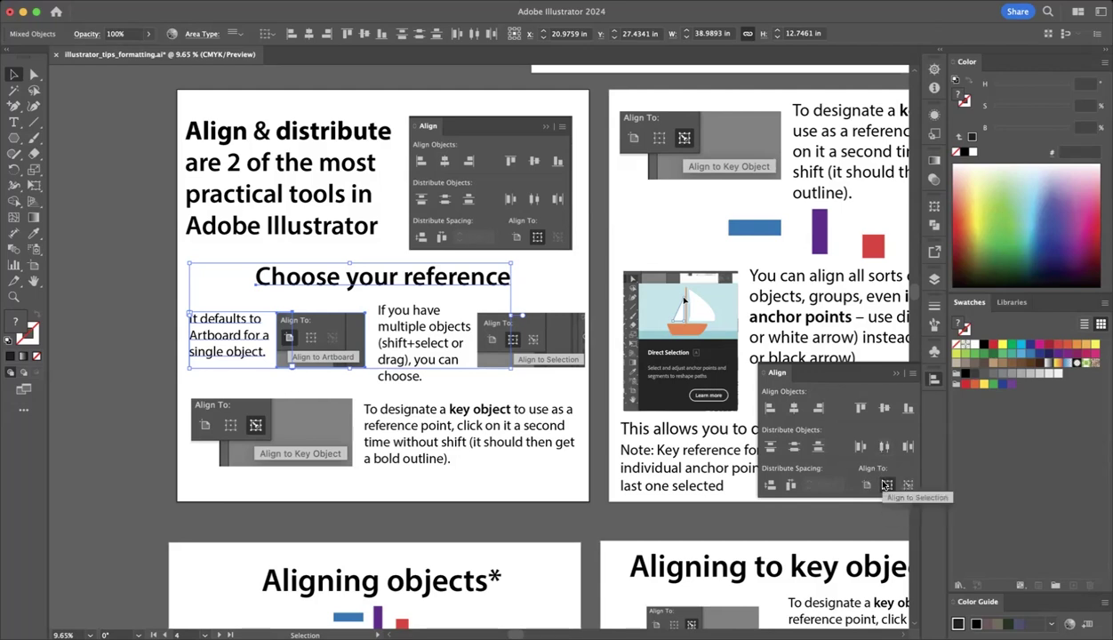
pyautogui.click(770, 407)
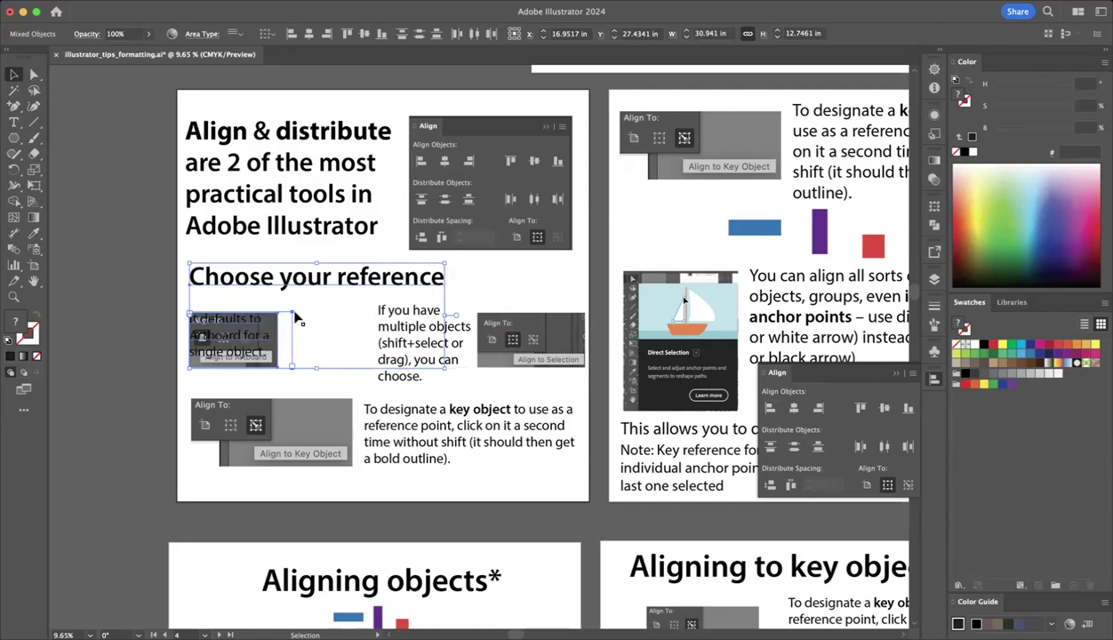
pyautogui.press('super+z')
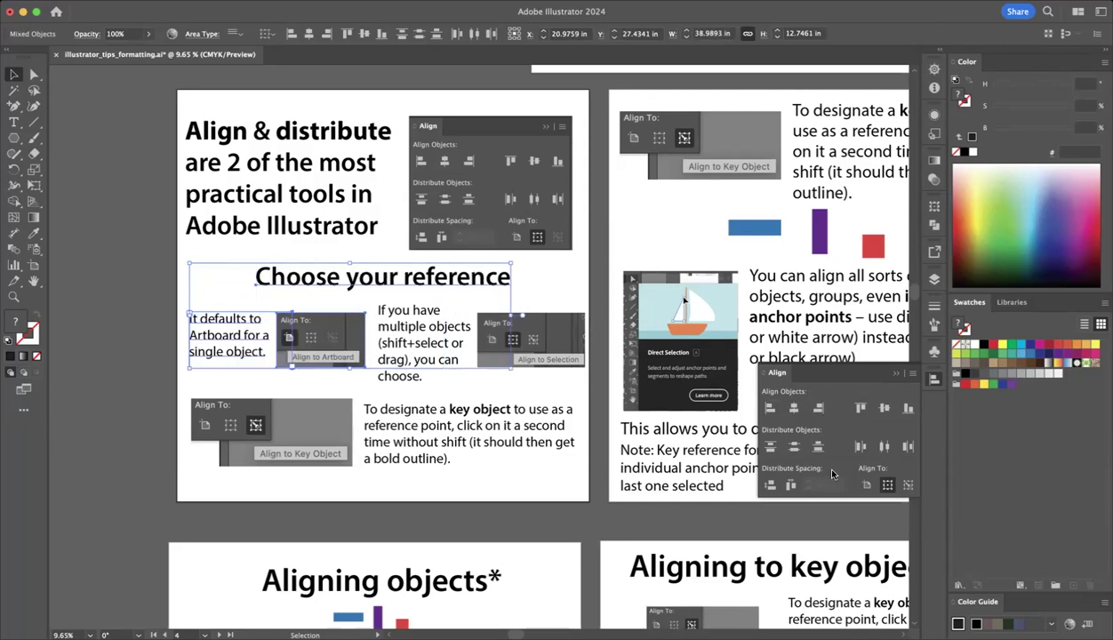
pyautogui.click(768, 407)
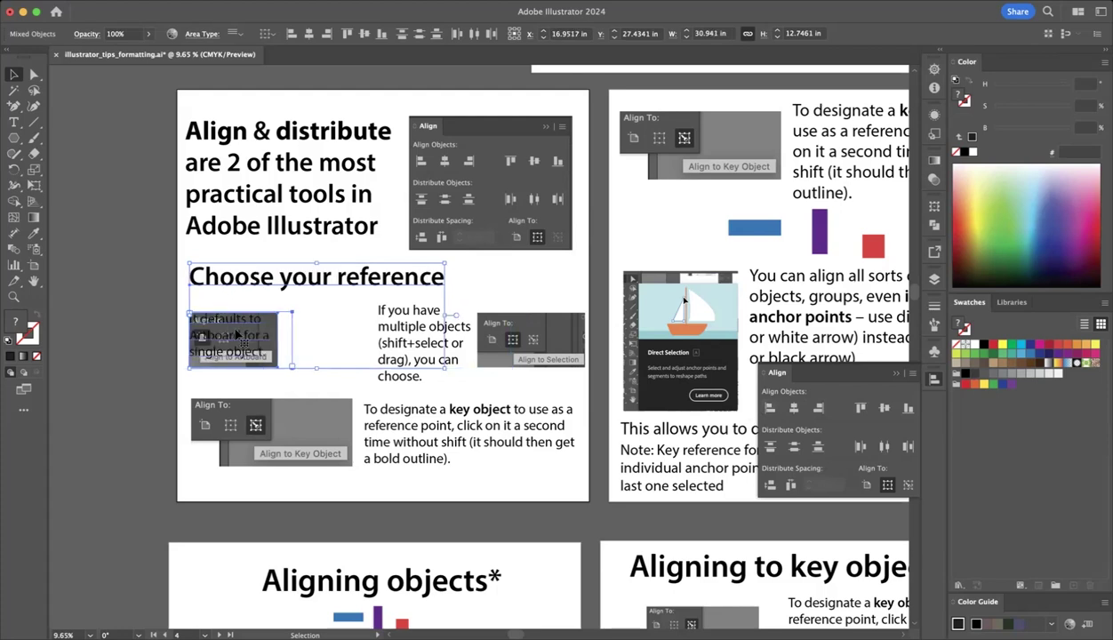
pyautogui.press('super+z')
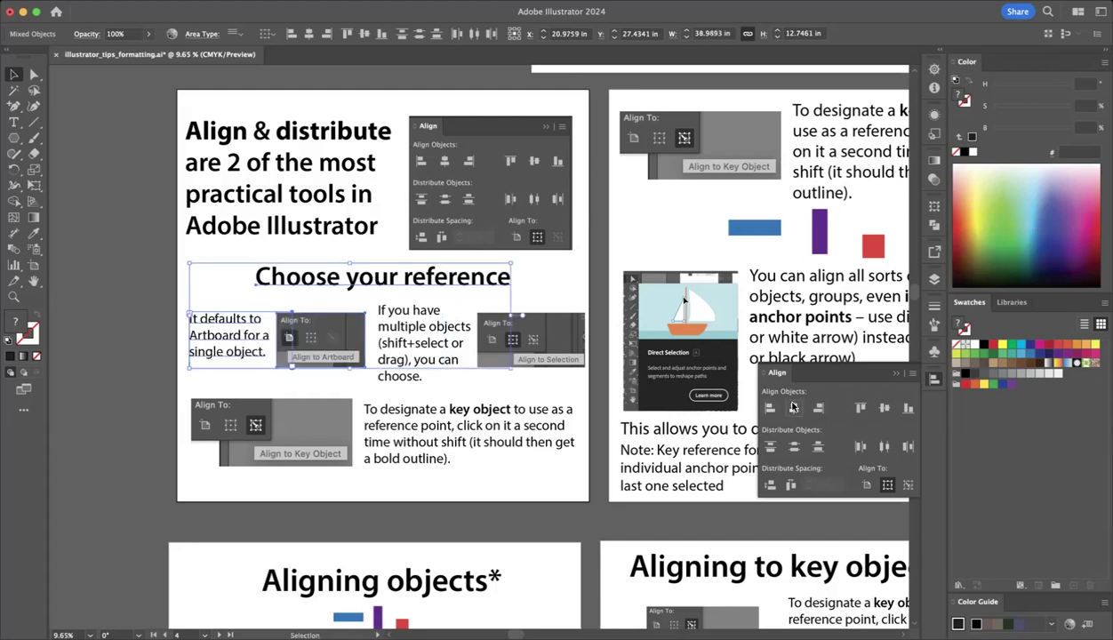
# Try aligning the horizontal centers of the heading, paragraph and image within the selection, and undo the alignment
pyautogui.click(794, 407)
pyautogui.press('a')
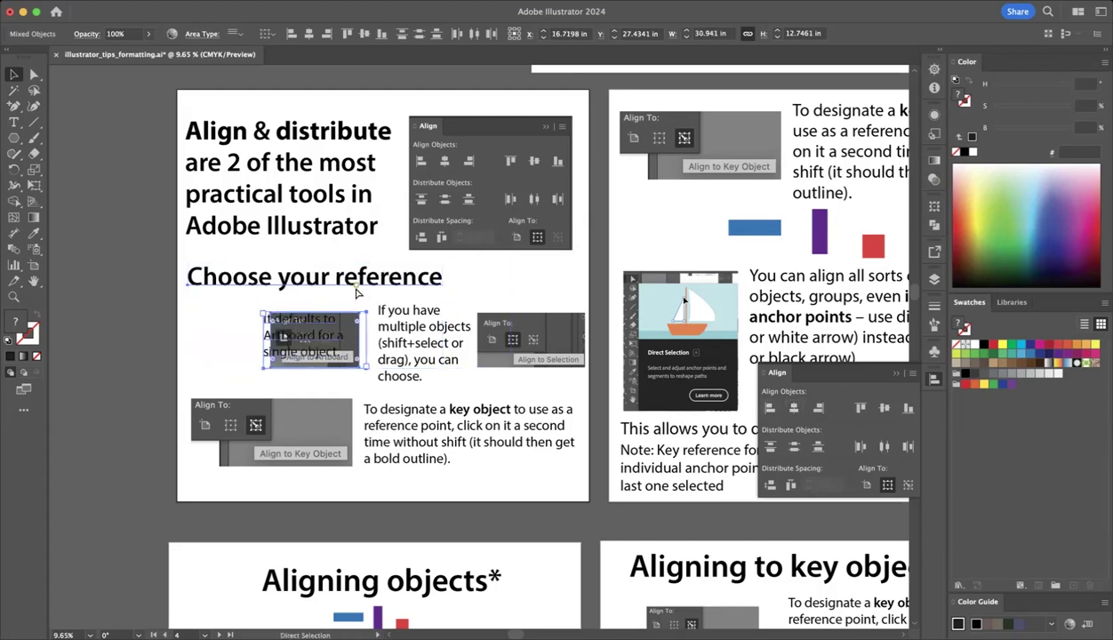
pyautogui.press('v')
pyautogui.press('super+z')
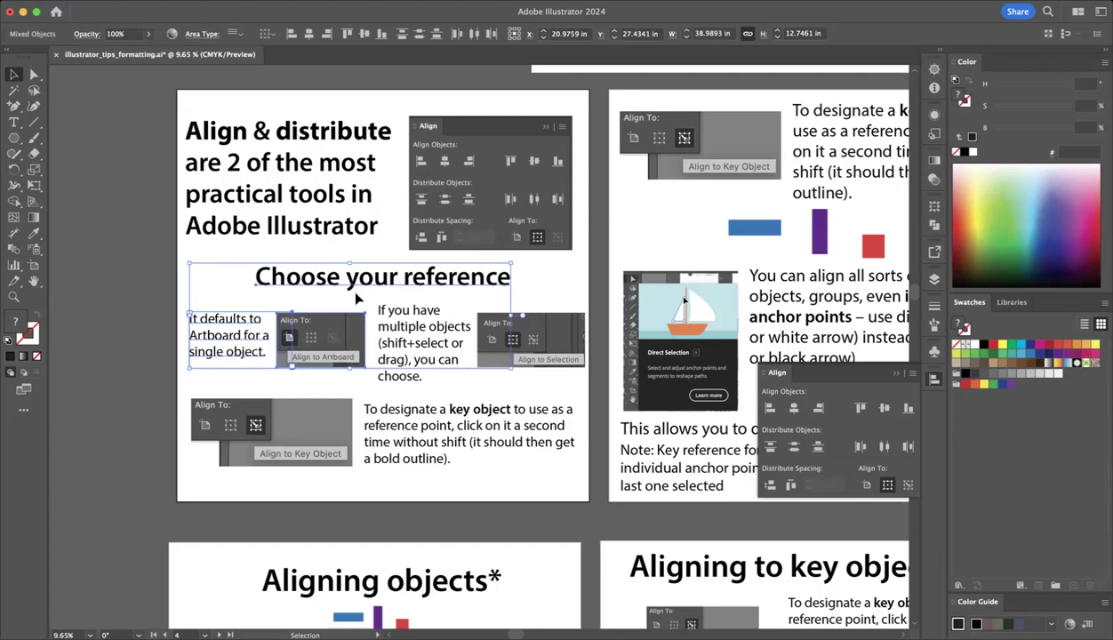
# Make the Align to Artboard image the key object, try left-aligning the heading and paragraph to it, and undo the alignment
pyautogui.click(347, 340)
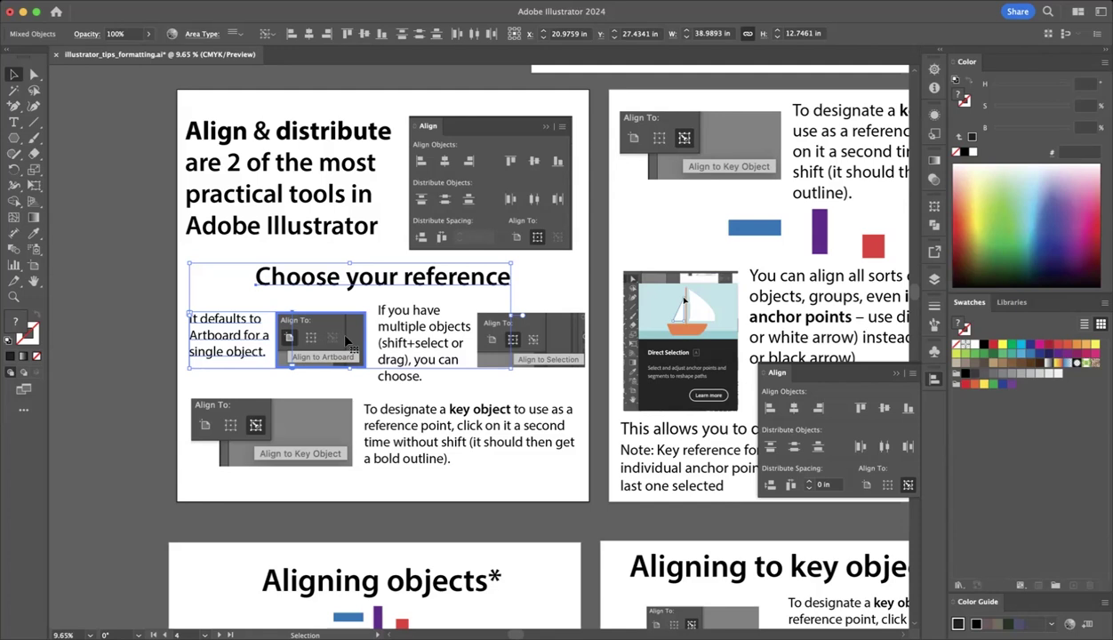
pyautogui.click(769, 406)
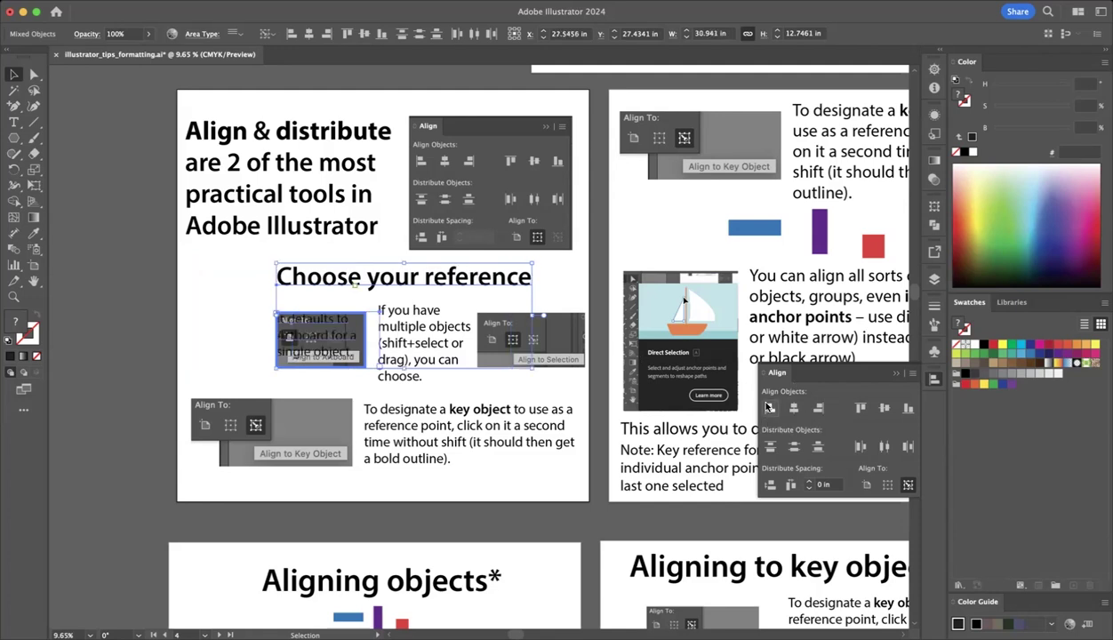
pyautogui.press('super+z')
# Select the blue, purple and red shapes below the key object paragraph with one marquee, and clear the selection
pyautogui.hscroll(5, 584, 309)
pyautogui.scroll(3, 585, 309)
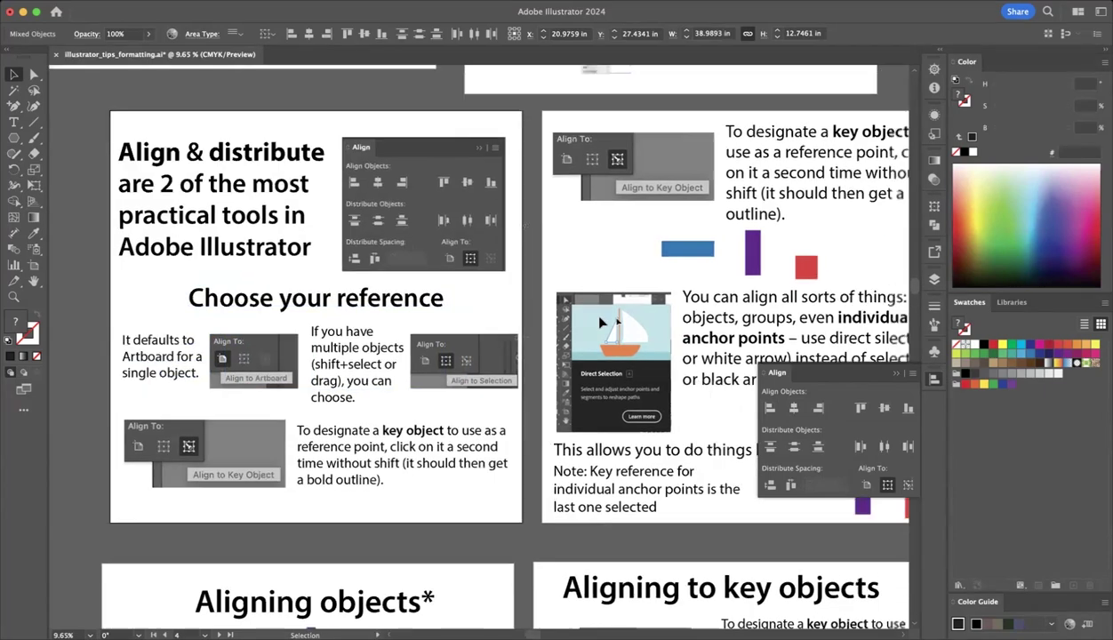
pyautogui.scroll(4, 601, 324)
pyautogui.hscroll(2, 601, 324)
pyautogui.scroll(-2, 600, 324)
pyautogui.hscroll(2, 601, 323)
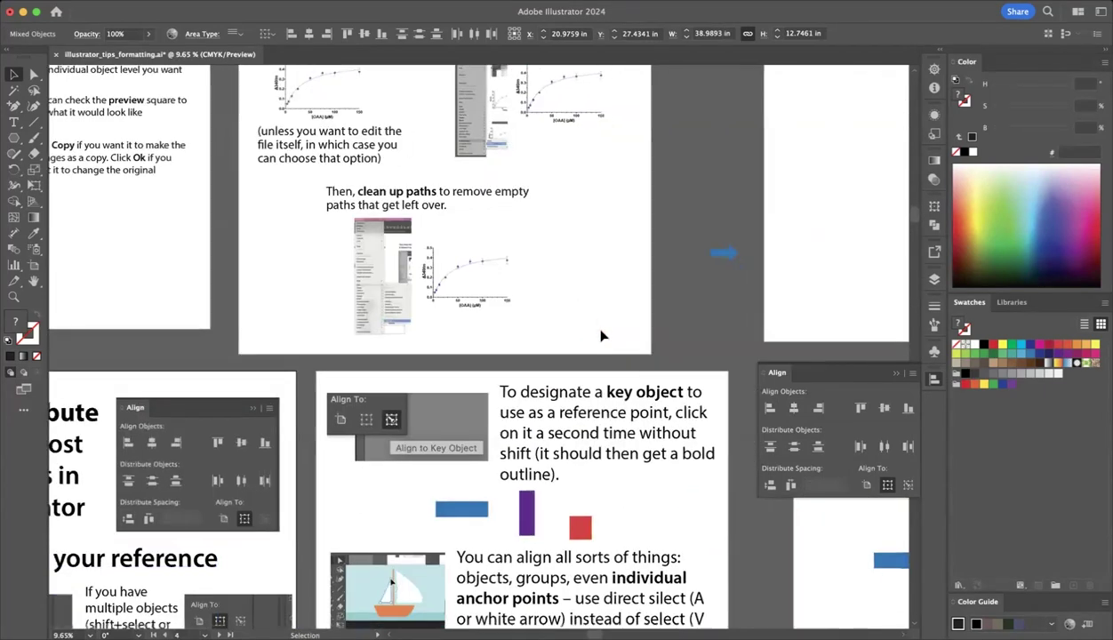
pyautogui.scroll(-4, 602, 331)
pyautogui.hscroll(1, 602, 331)
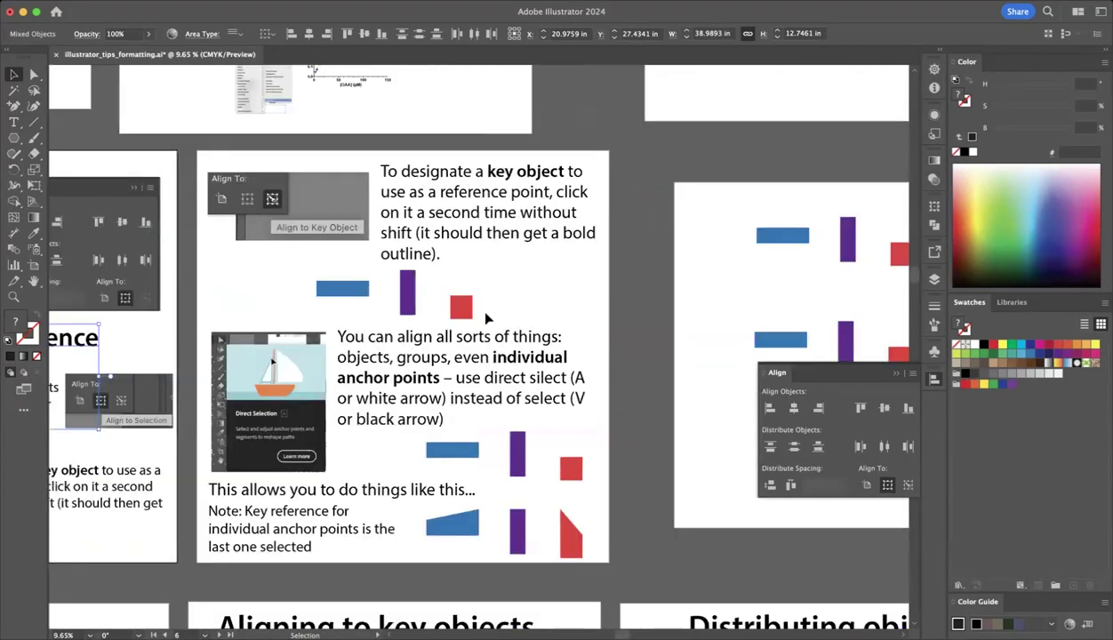
pyautogui.click(486, 318)
pyautogui.moveTo(484, 317); pyautogui.dragTo(317, 258)
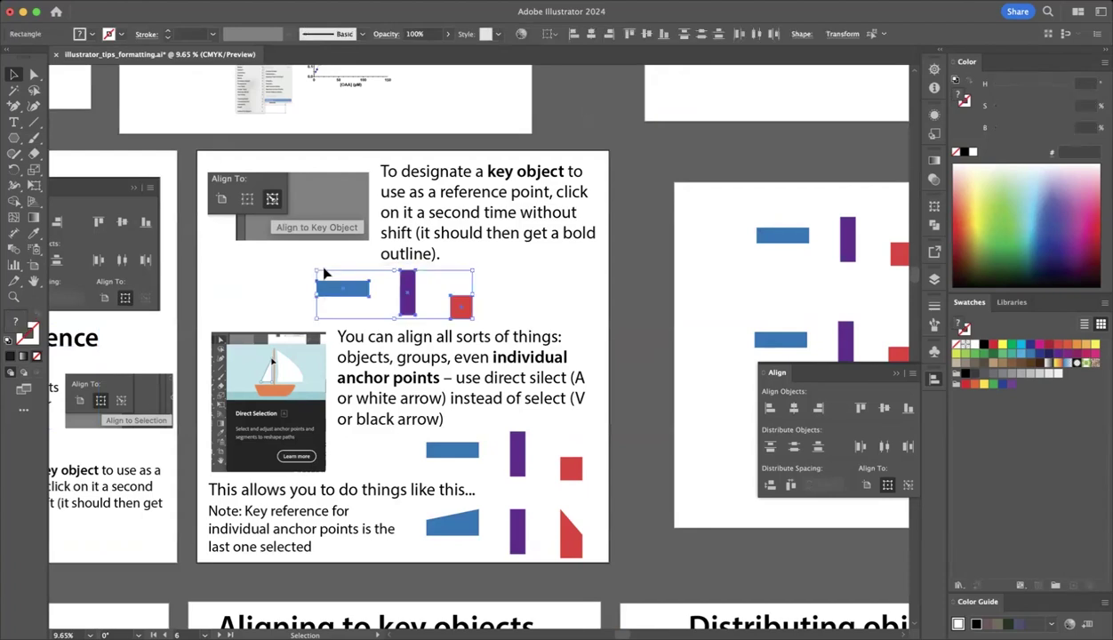
pyautogui.click(472, 317)
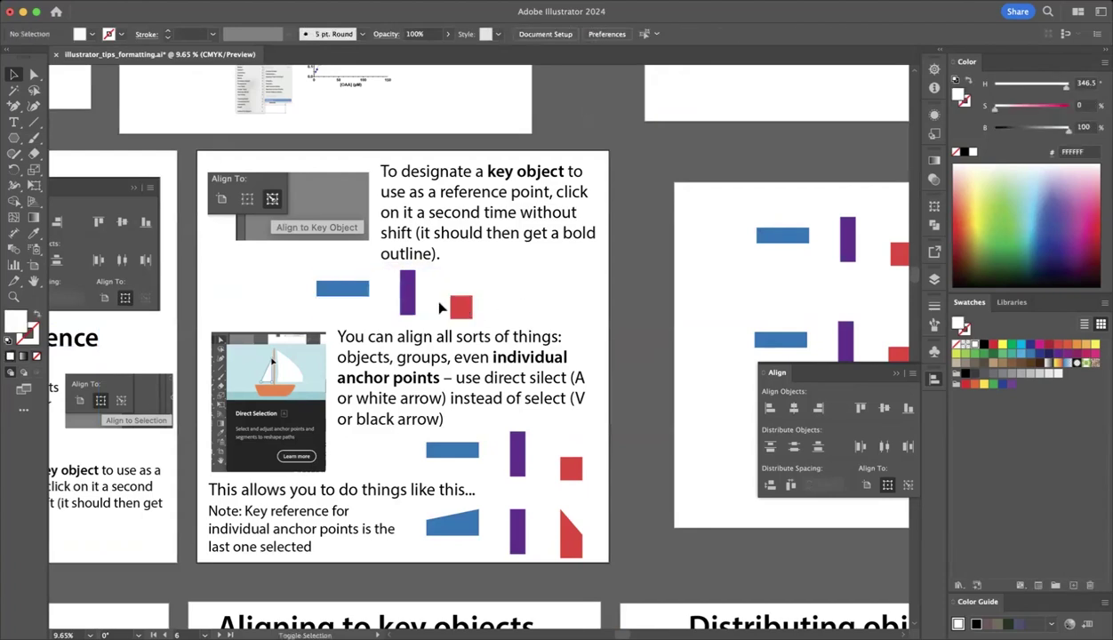
# Select the red, purple and blue shapes one by one, designate blue, purple and red in turn as key object, and deselect everything
pyautogui.click(462, 308)
pyautogui.keyDown('shift'); pyautogui.click(407, 293); pyautogui.keyUp('shift')
pyautogui.keyDown('shift'); pyautogui.click(347, 294); pyautogui.keyUp('shift')
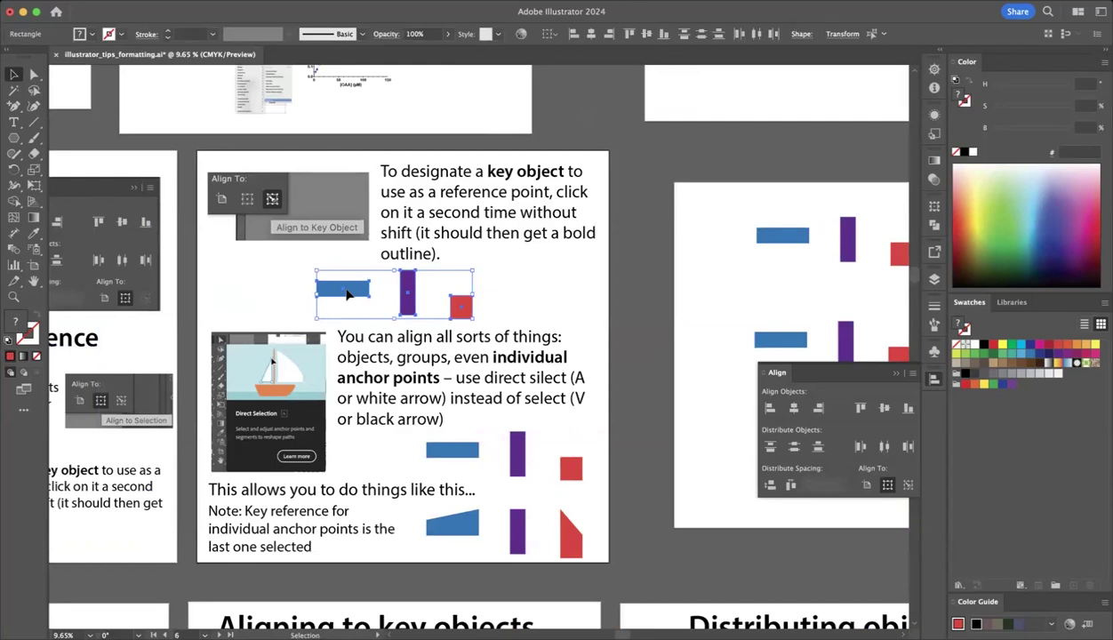
pyautogui.click(347, 294)
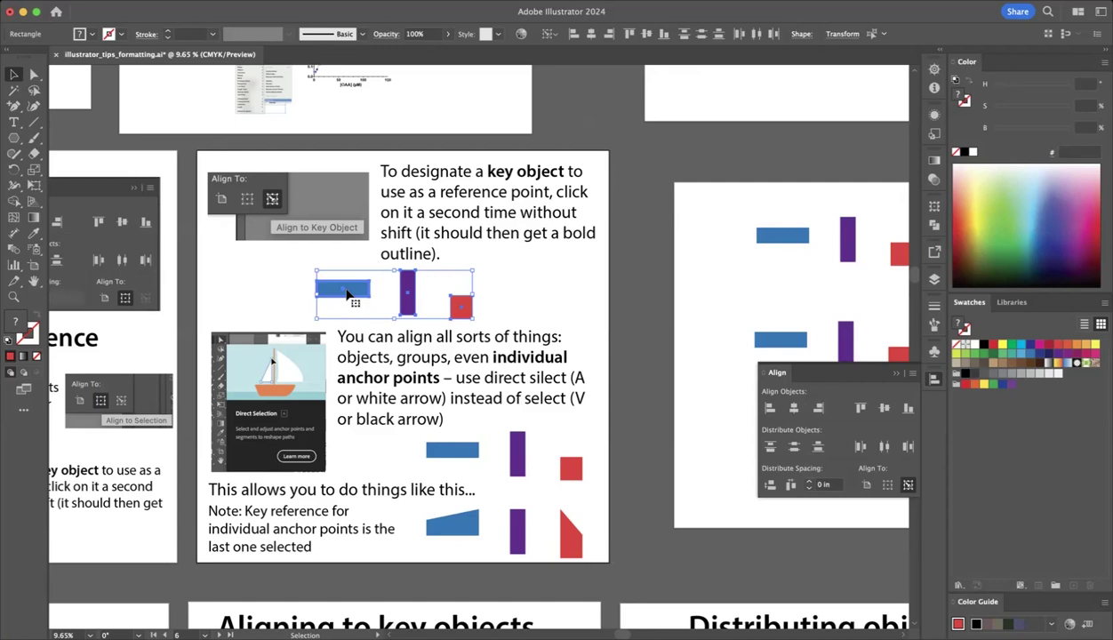
pyautogui.click(409, 287)
pyautogui.click(459, 307)
pyautogui.click(487, 315)
# With Direct Selection, select a corner anchor point on the lower blue, purple and red shapes in turn, and deselect everything
pyautogui.scroll(-3, 487, 316)
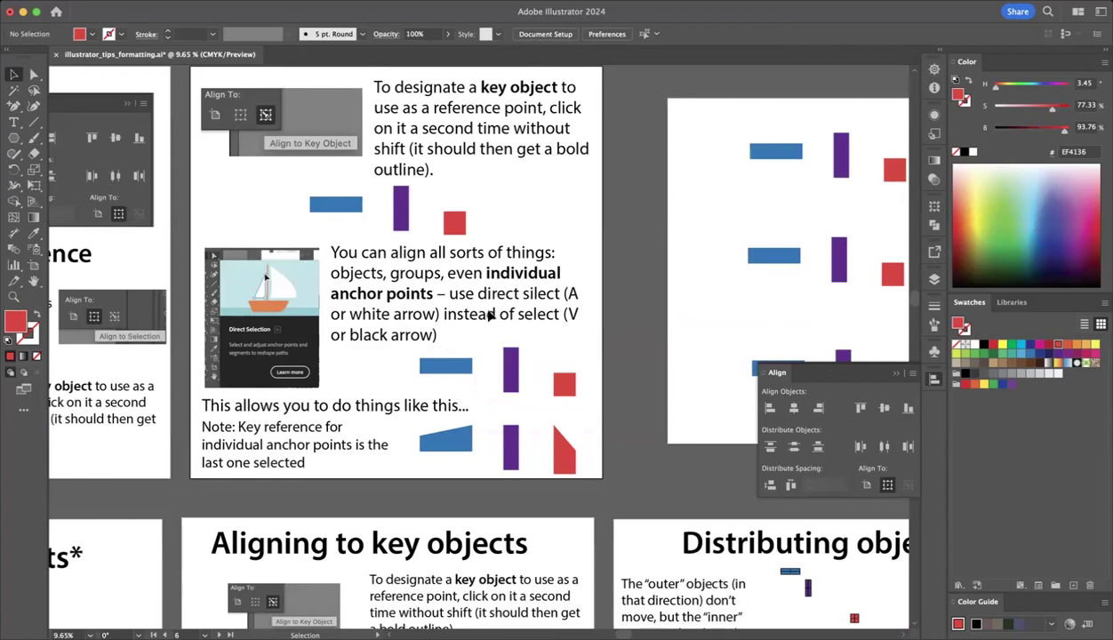
pyautogui.click(35, 76)
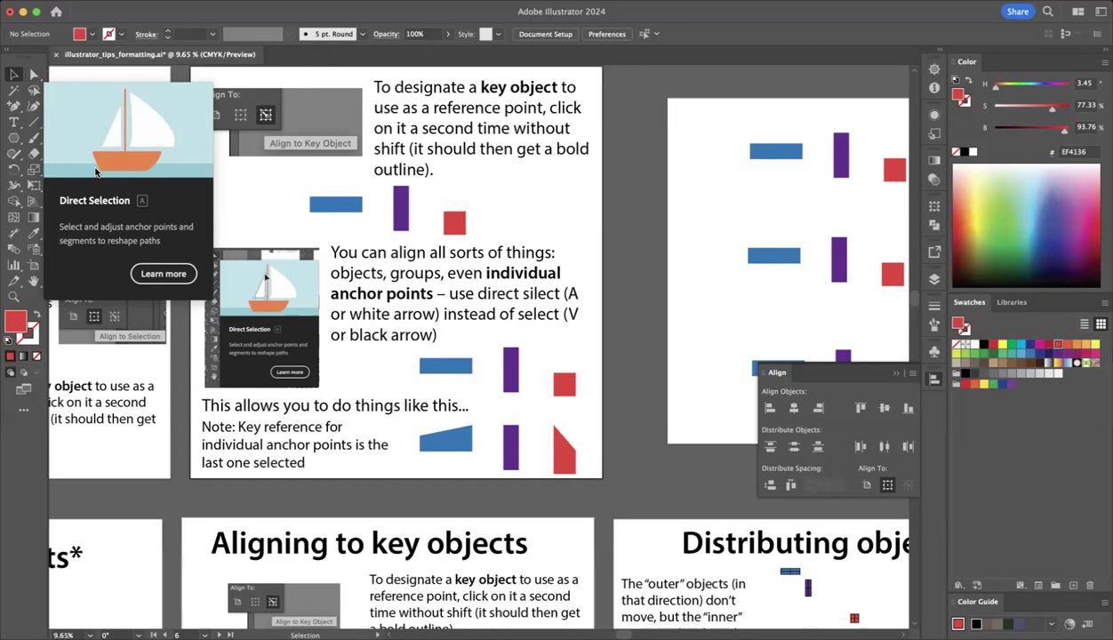
pyautogui.click(423, 364)
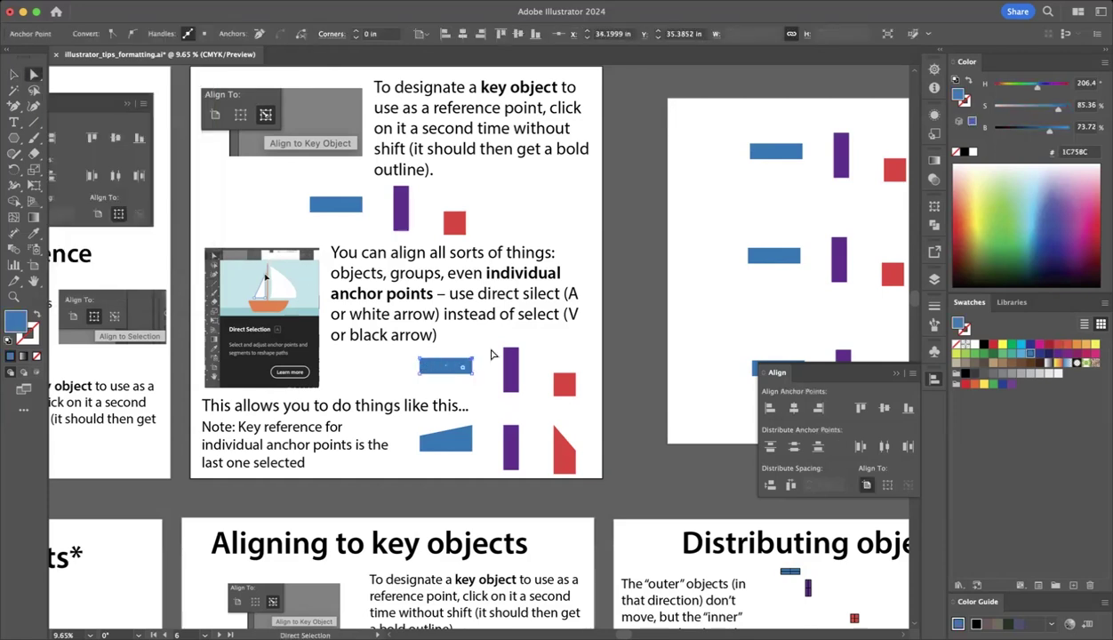
pyautogui.click(509, 355)
pyautogui.click(559, 378)
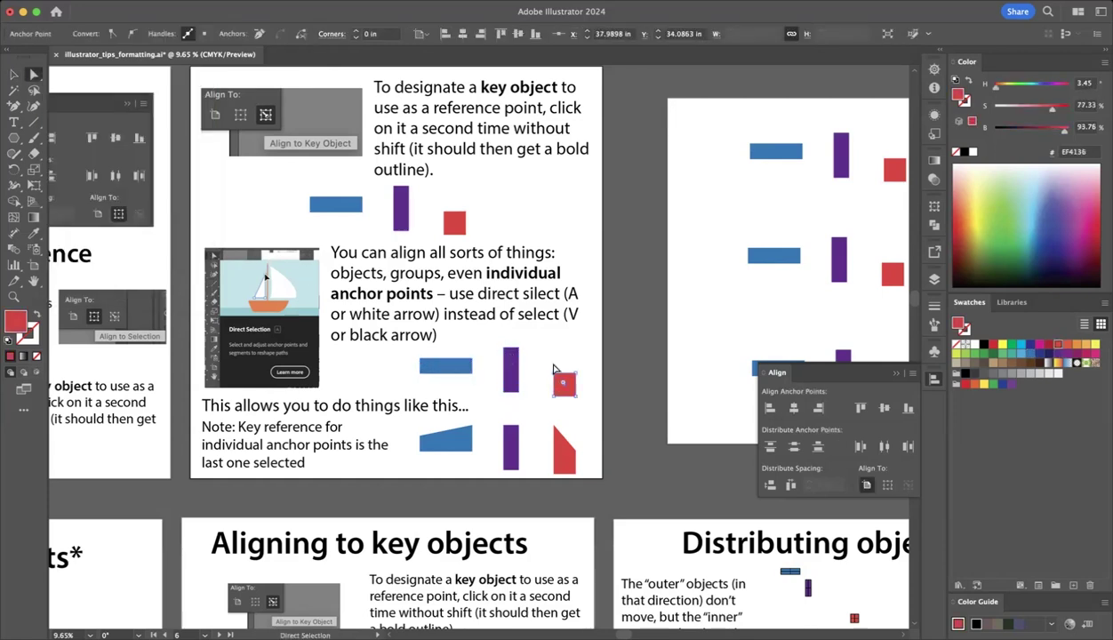
pyautogui.click(553, 367)
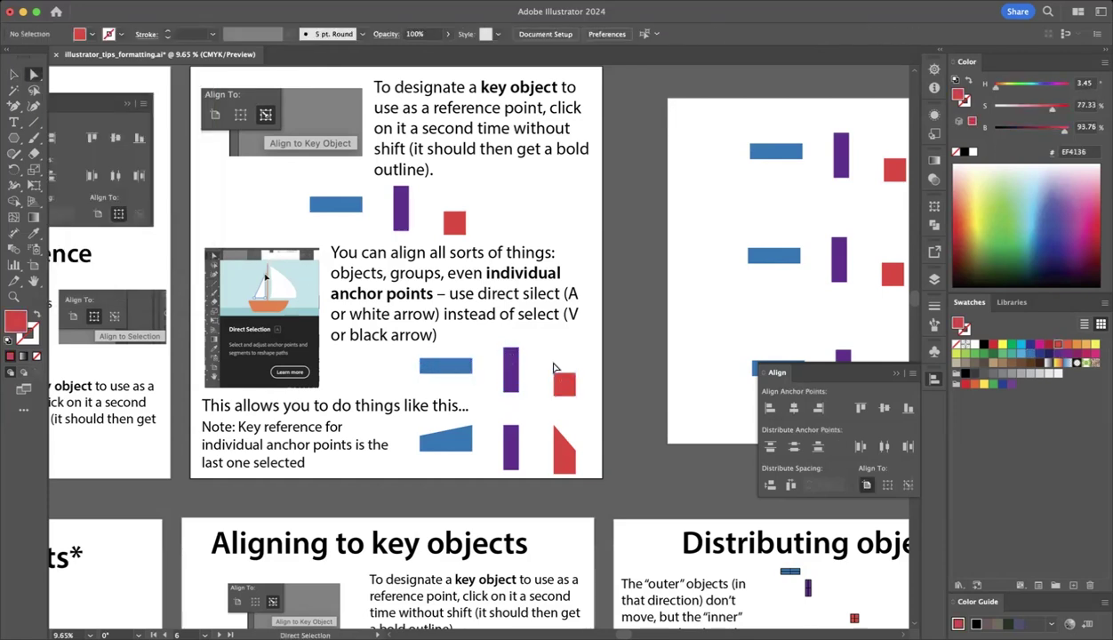
# Try top-aligning the blue shape's top-right and the purple and red shapes' top-left anchor points to the selection, undo it, and deselect everything
pyautogui.click(465, 364)
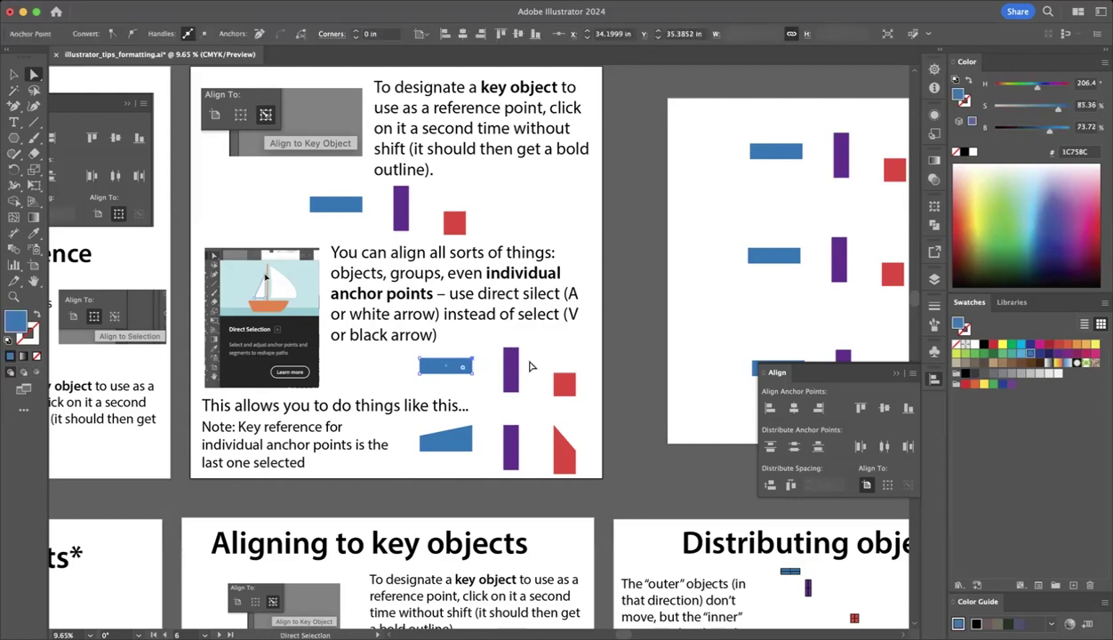
pyautogui.keyDown('shift'); pyautogui.click(505, 354); pyautogui.keyUp('shift')
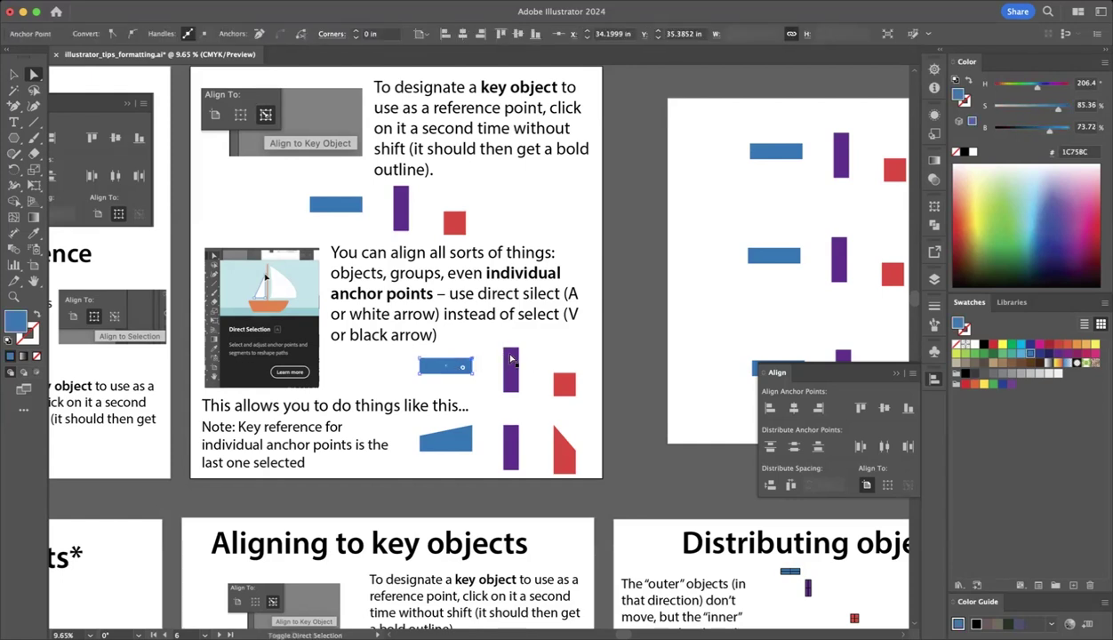
pyautogui.keyDown('shift'); pyautogui.click(555, 377); pyautogui.keyUp('shift')
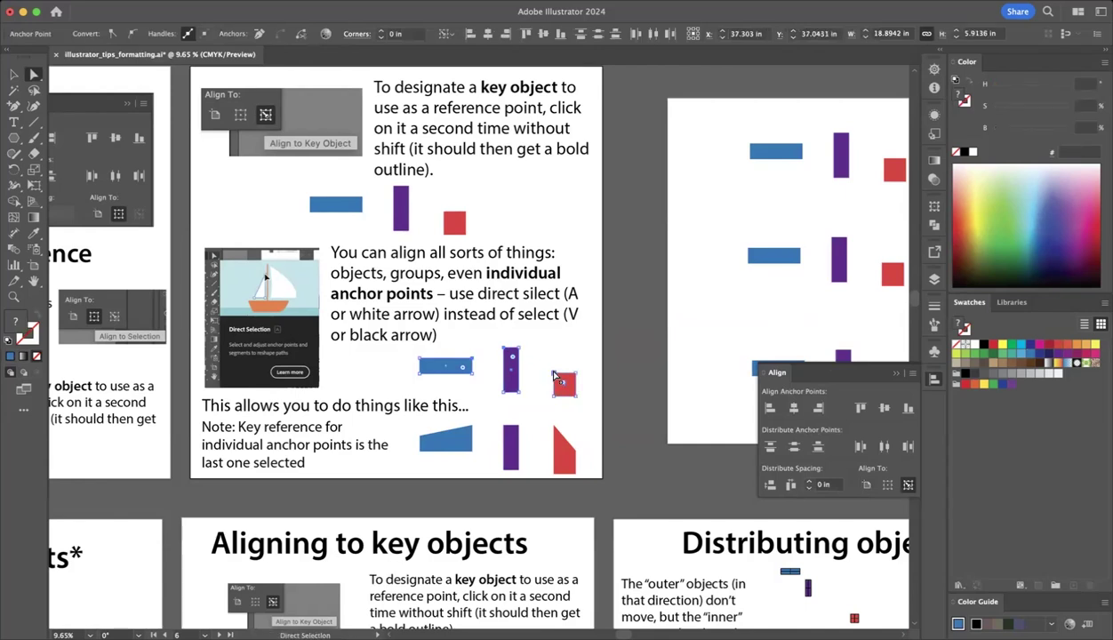
pyautogui.click(887, 484)
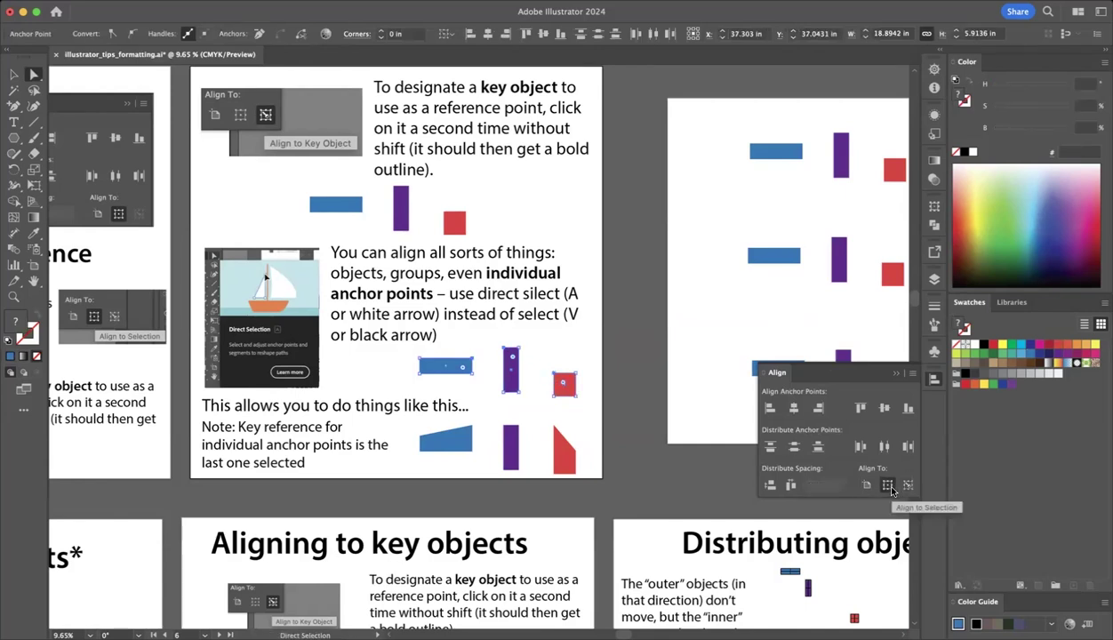
pyautogui.click(860, 408)
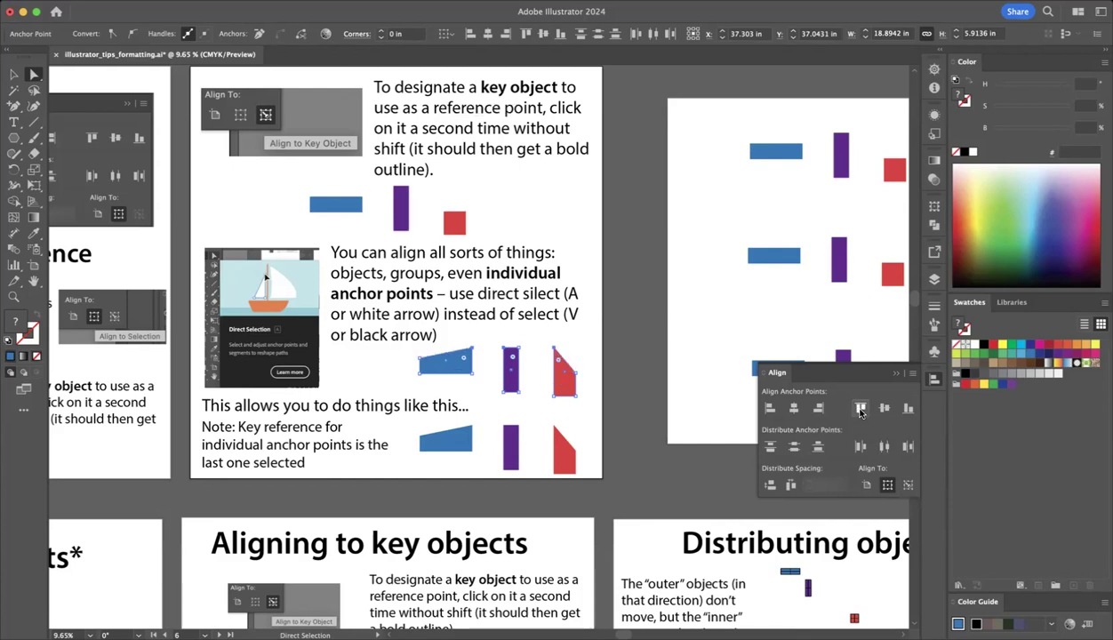
pyautogui.click(769, 408)
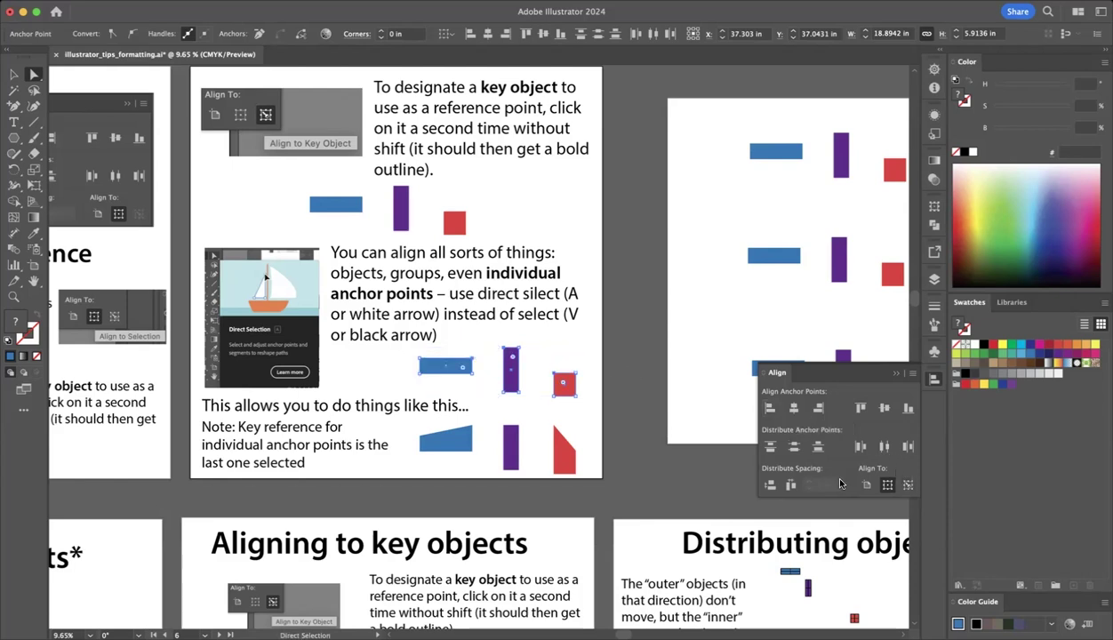
pyautogui.click(539, 338)
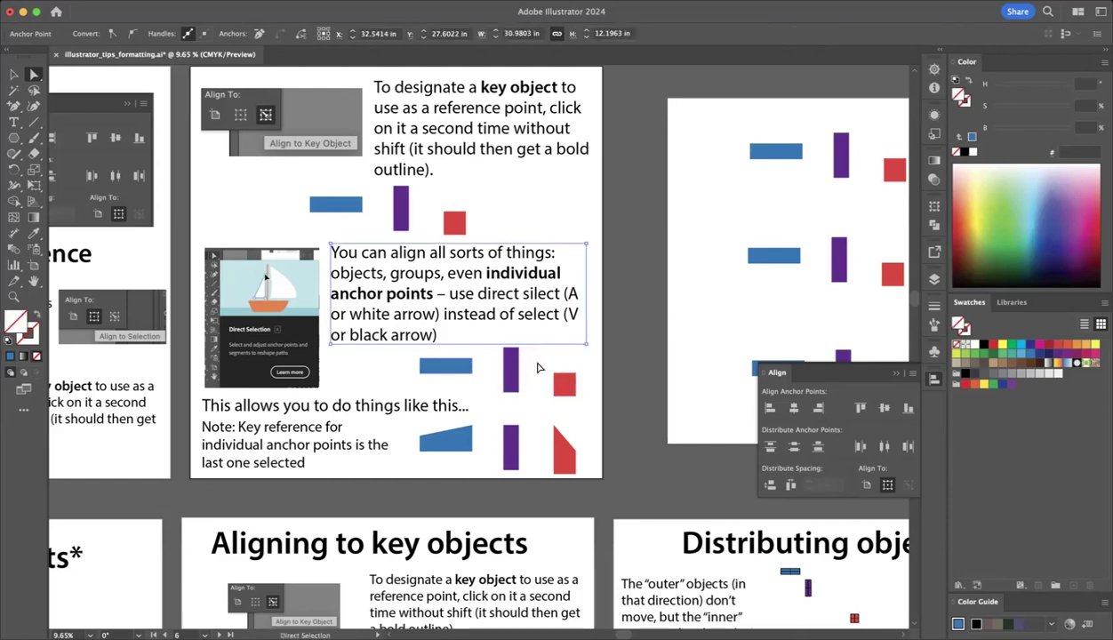
pyautogui.click(537, 367)
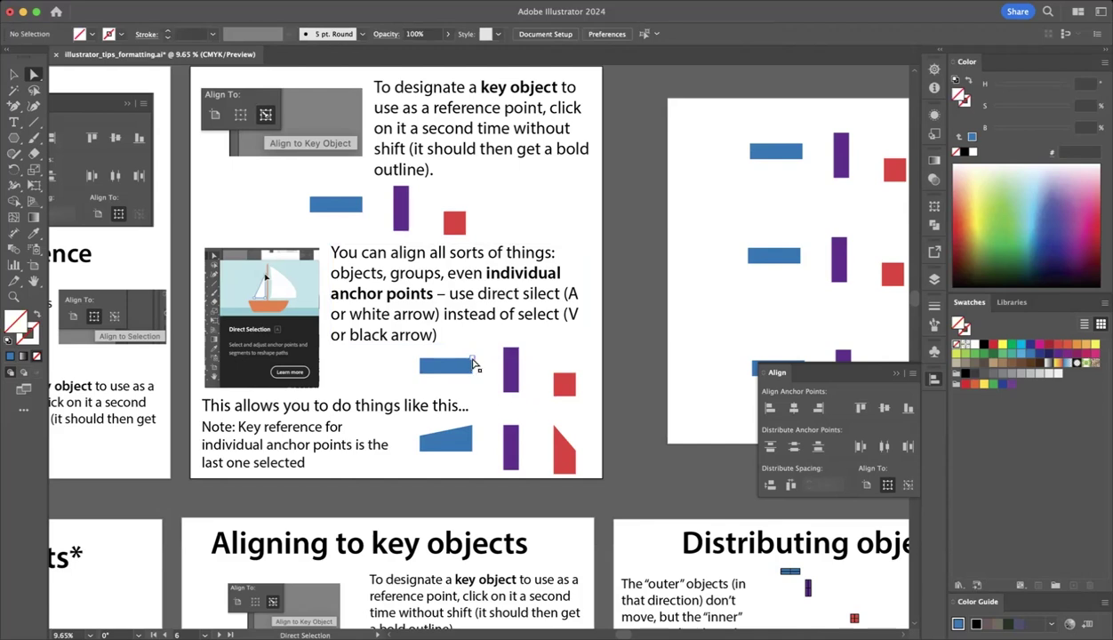
# Reselect the three corner anchor points, ending with the red one as key reference, try top-aligning them to it, and undo the alignment
pyautogui.click(474, 364)
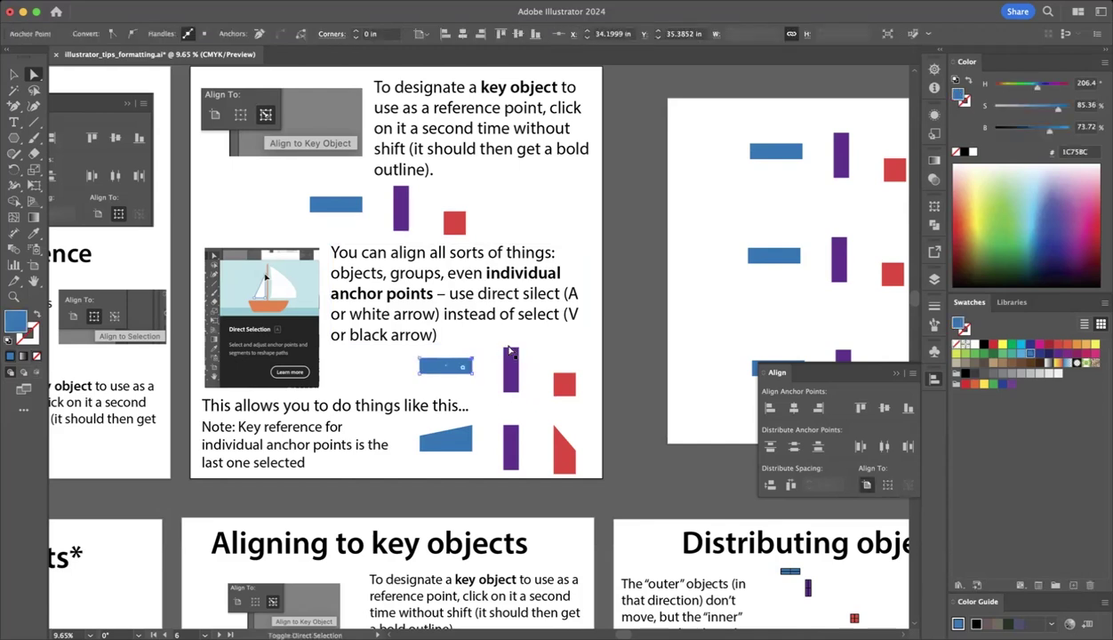
pyautogui.moveTo(490, 336); pyautogui.dragTo(533, 356)
pyautogui.keyDown('shift'); pyautogui.click(560, 381); pyautogui.keyUp('shift')
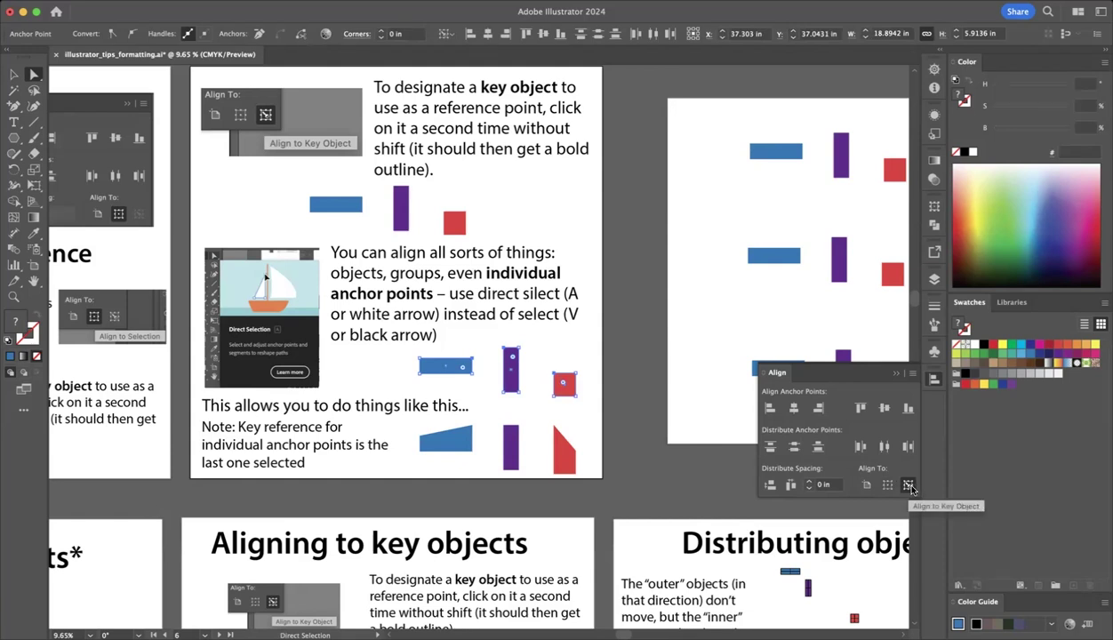
pyautogui.click(858, 409)
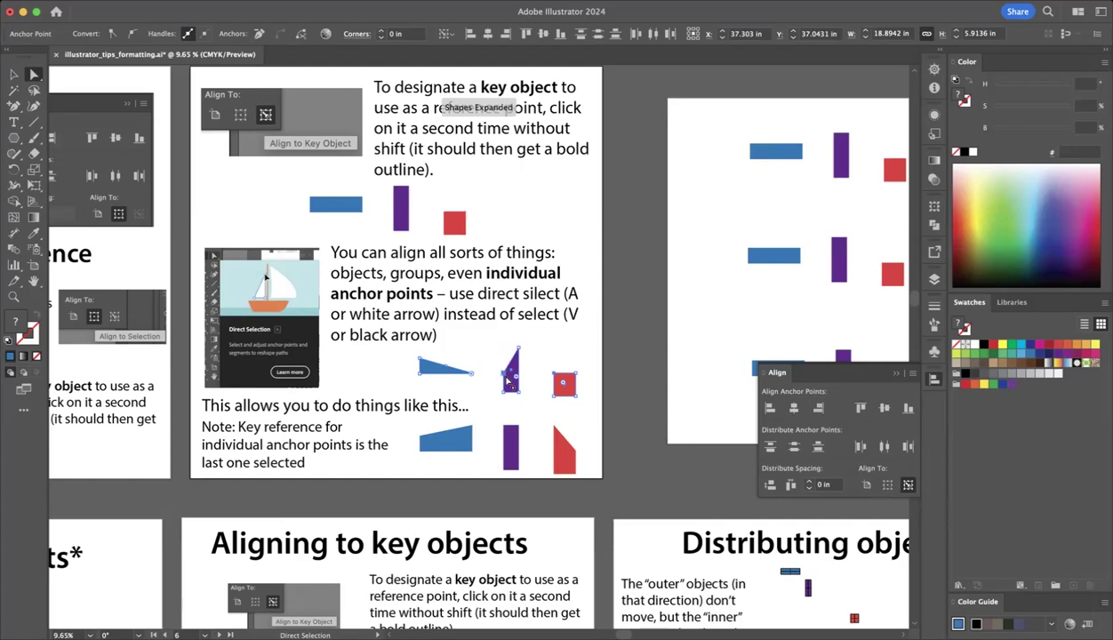
pyautogui.hotkey('ctrl', 'z')
pyautogui.hotkey('ctrl', 'z')
# Look over the artboards on aligning and distributing objects, end at the "Aligning objects*" artboard, and activate the Selection tool
pyautogui.scroll(-5, 507, 380)
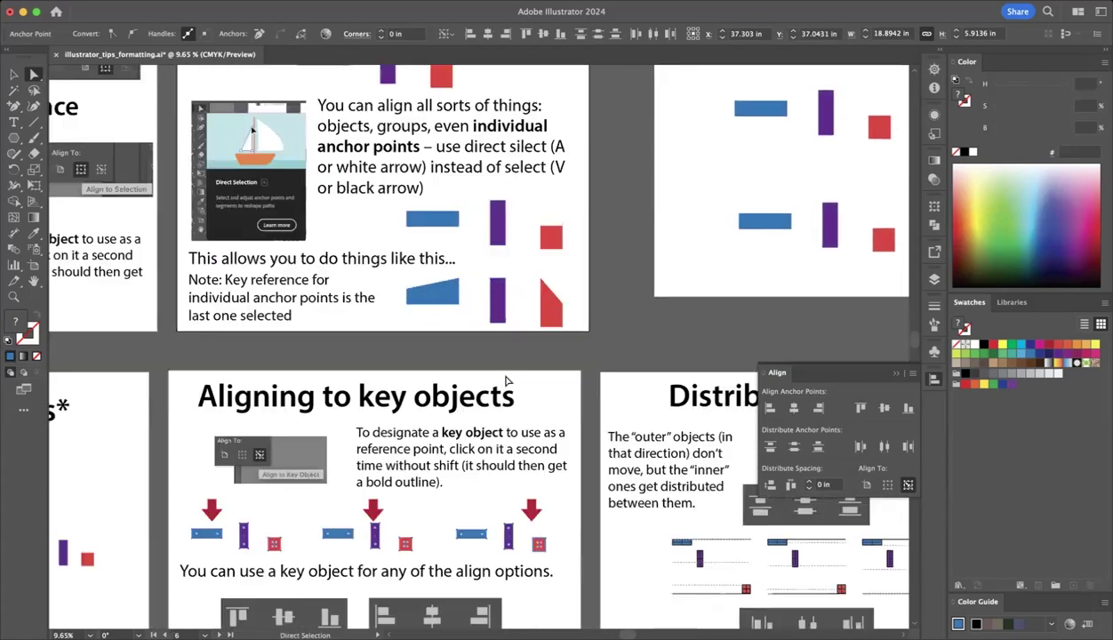
pyautogui.scroll(1, 506, 380)
pyautogui.scroll(-9, 507, 381)
pyautogui.hscroll(-4, 506, 380)
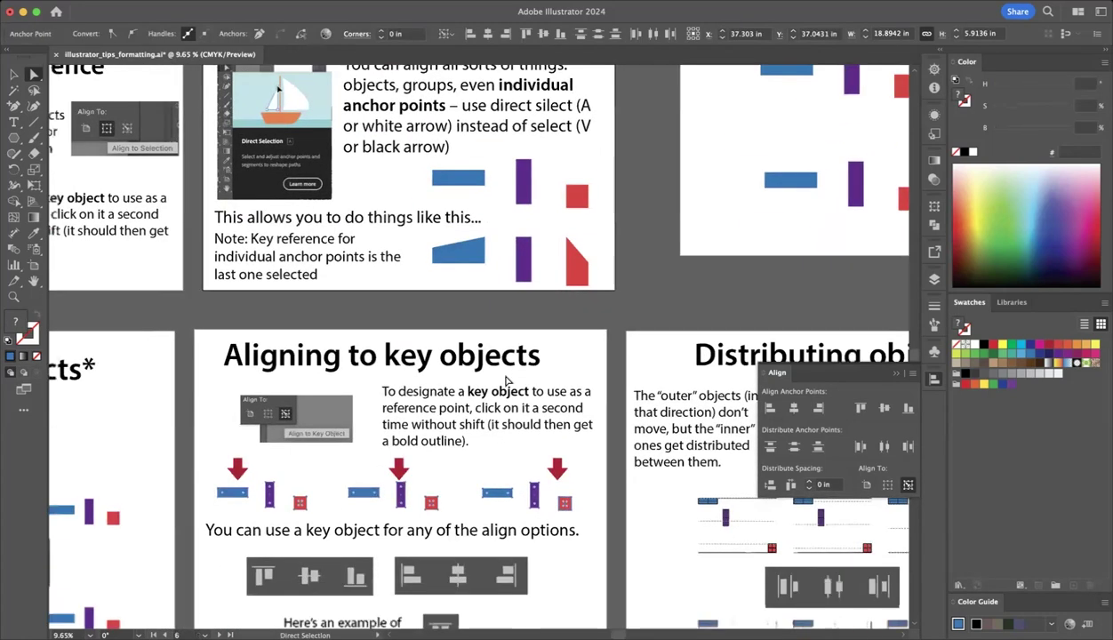
pyautogui.scroll(-3, 507, 381)
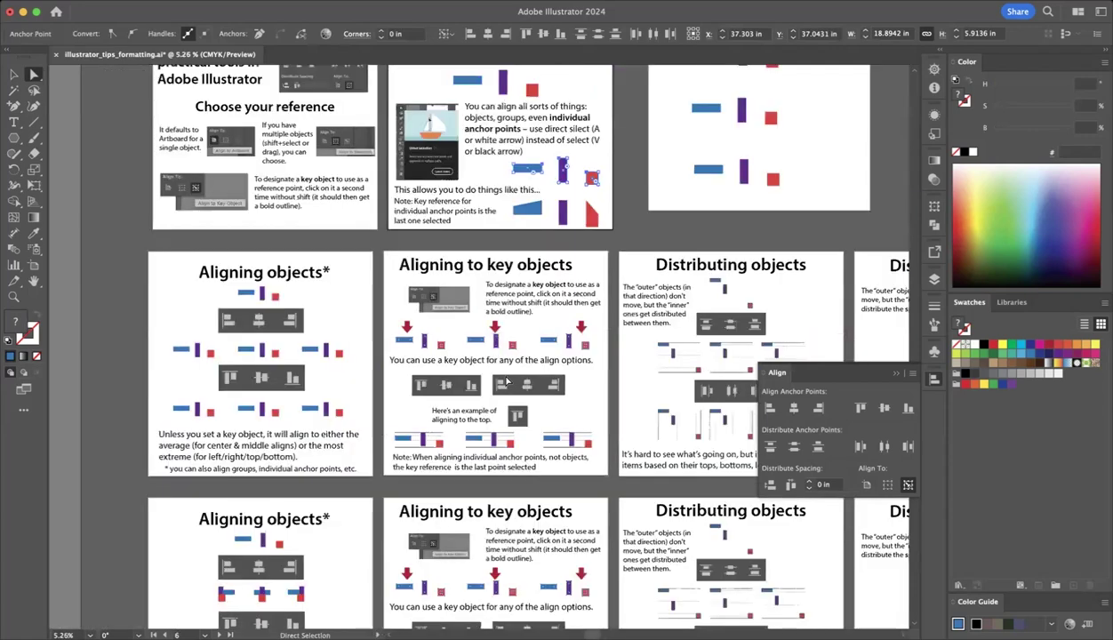
pyautogui.scroll(-5, 507, 380)
pyautogui.hscroll(-1, 507, 380)
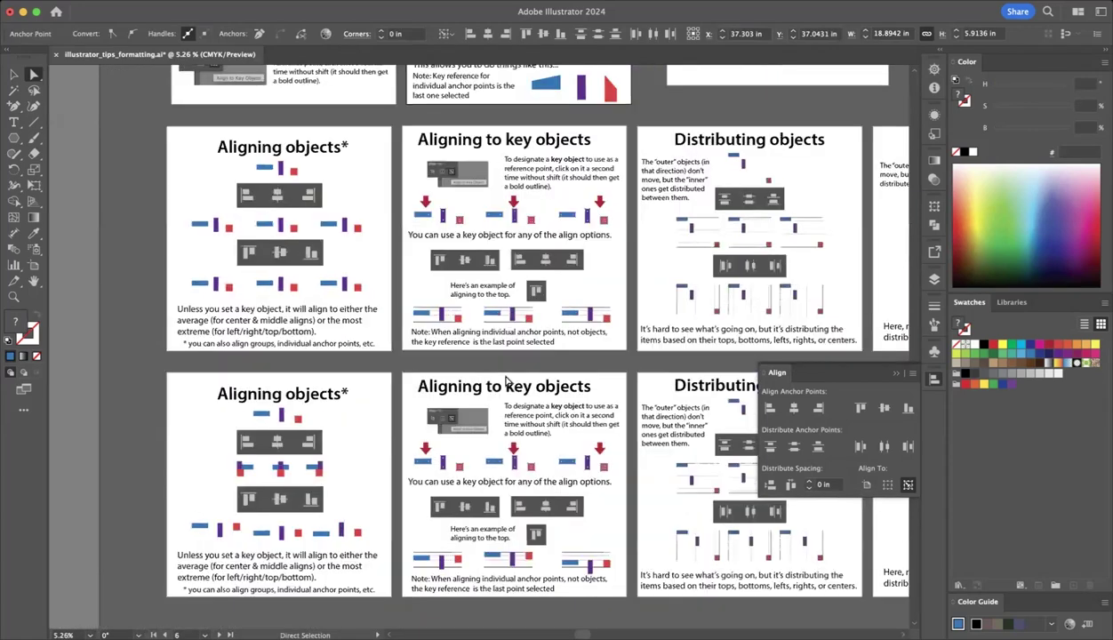
pyautogui.scroll(4, 263, 239)
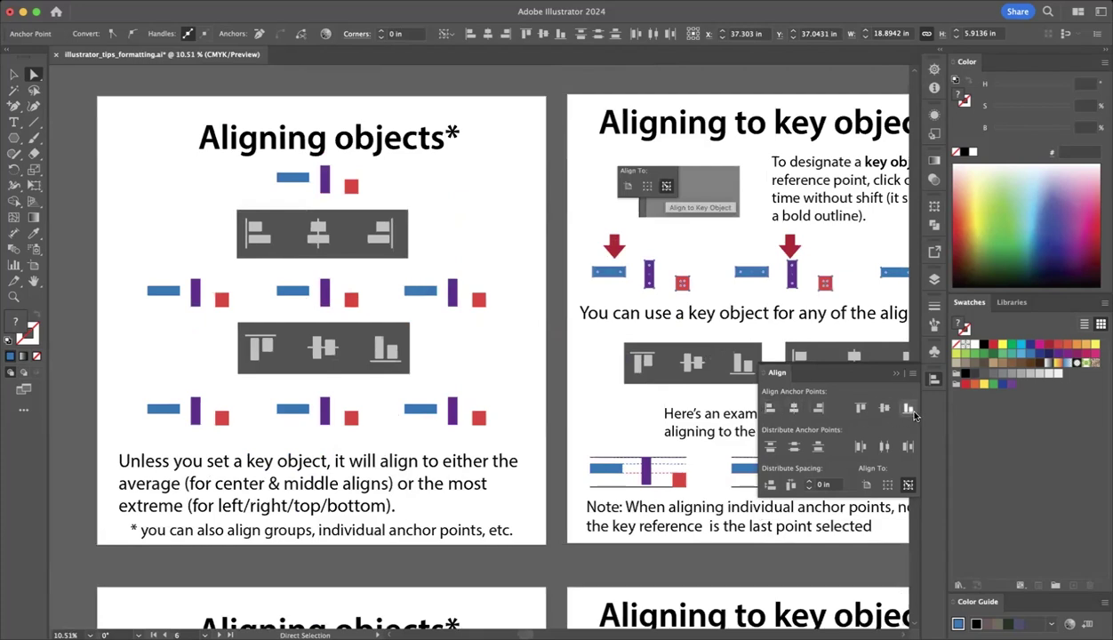
pyautogui.click(794, 407)
pyautogui.click(11, 77)
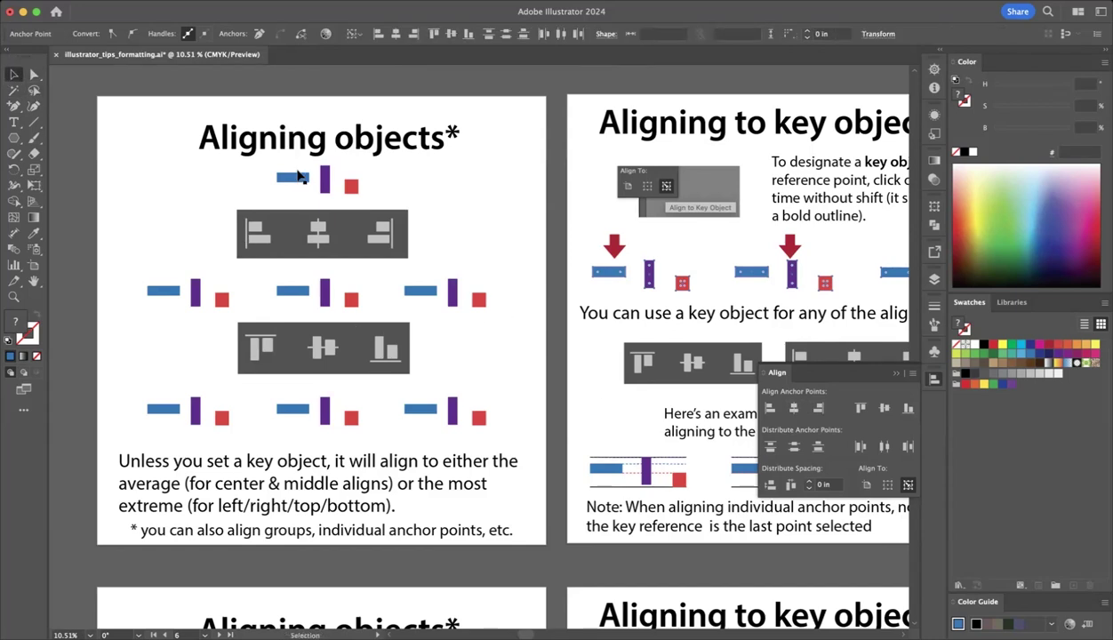
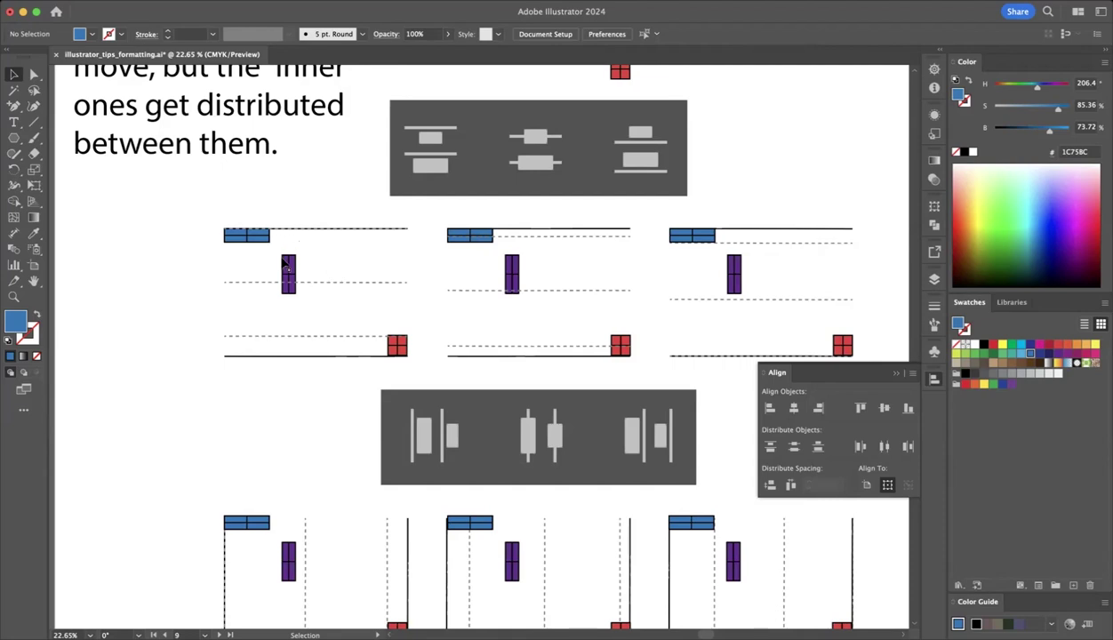
# Isolate the first example group under the vertical distribute icons, distribute its blue, purple and red shapes by their top edges, and exit isolation
pyautogui.hscroll(3, 266, 240)
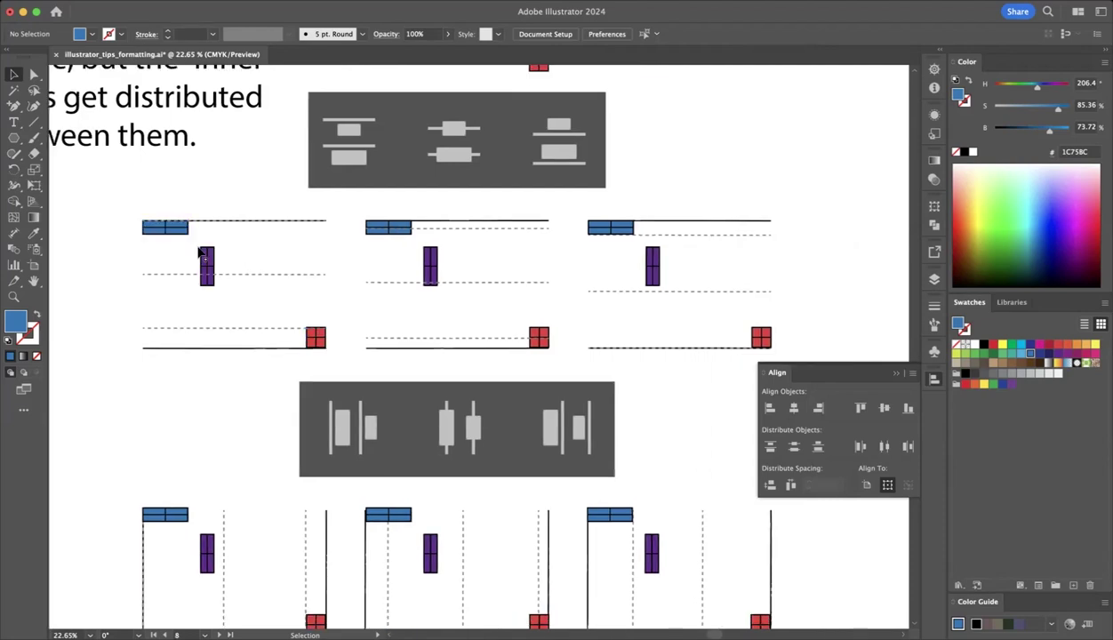
pyautogui.doubleClick(185, 229)
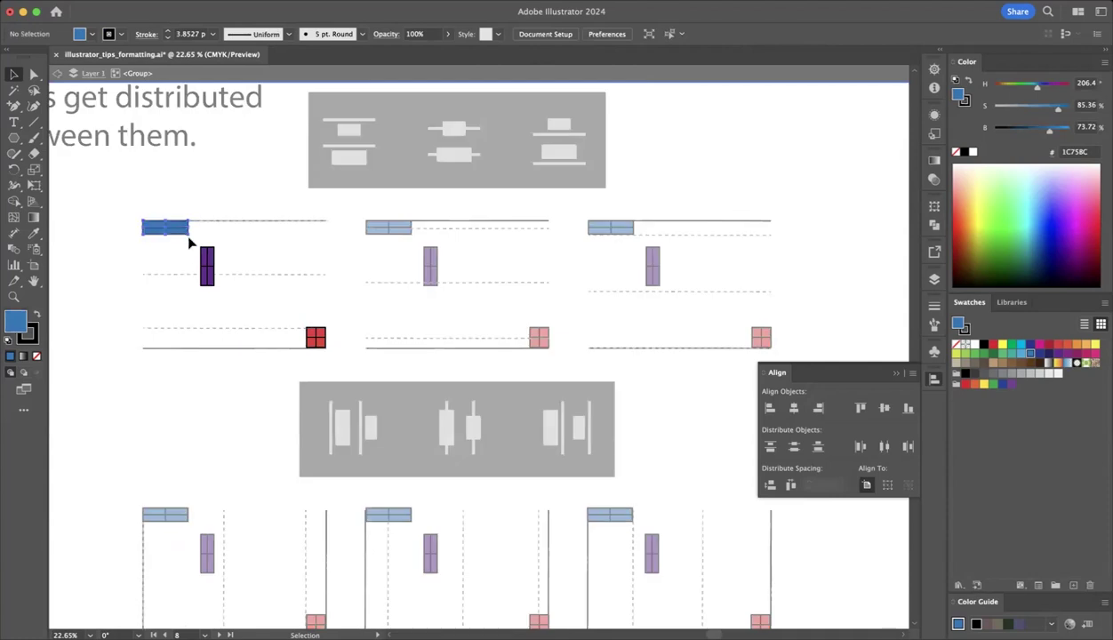
pyautogui.keyDown('shift'); pyautogui.click(206, 263); pyautogui.keyUp('shift')
pyautogui.keyDown('shift'); pyautogui.click(314, 337); pyautogui.keyUp('shift')
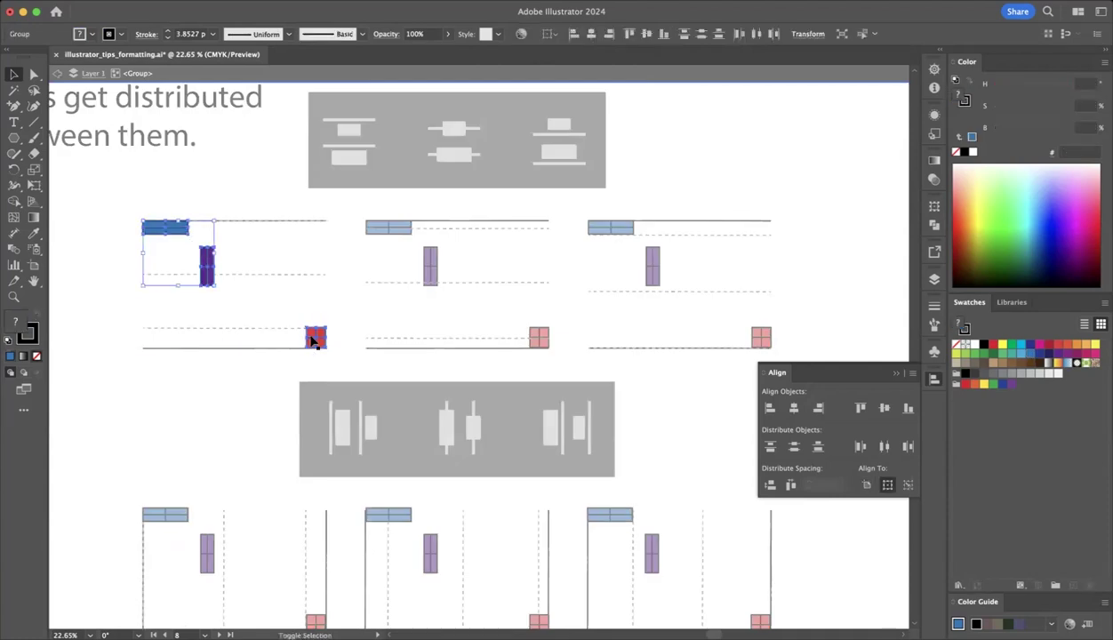
pyautogui.click(771, 447)
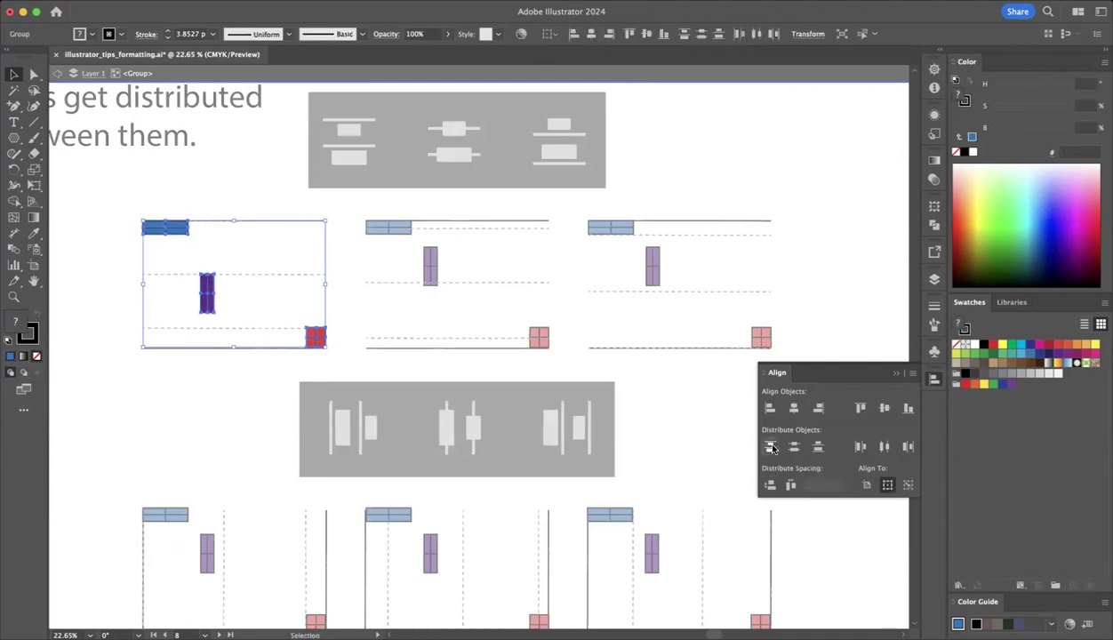
pyautogui.click(335, 262)
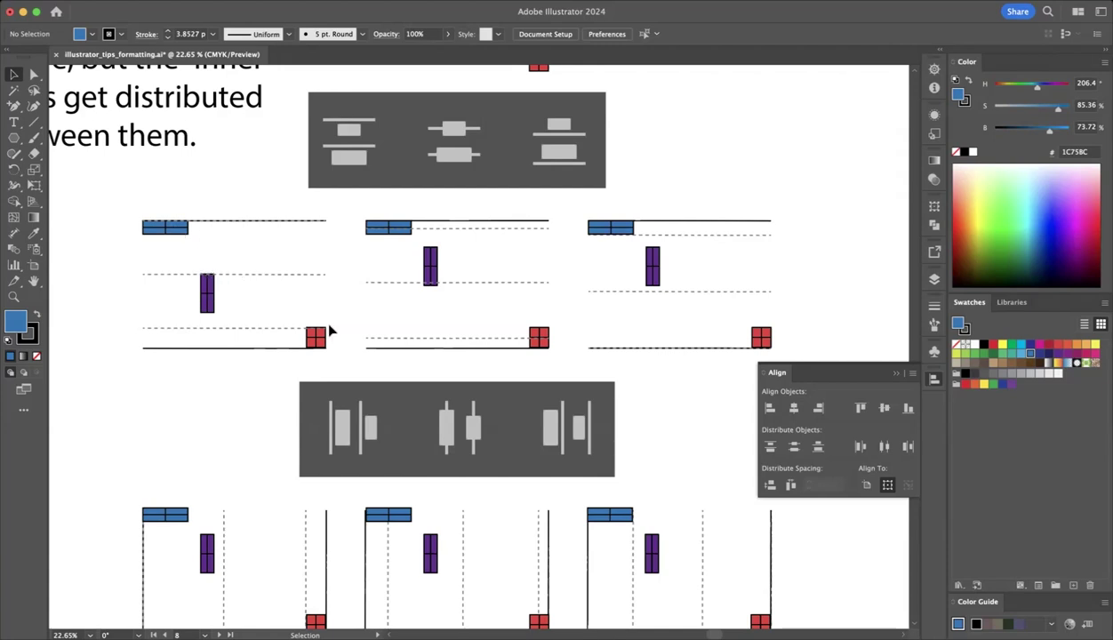
# Isolate the middle vertical example group, distribute its three shapes by their vertical centers, and exit isolation
pyautogui.hscroll(3, 305, 419)
pyautogui.scroll(2, 305, 419)
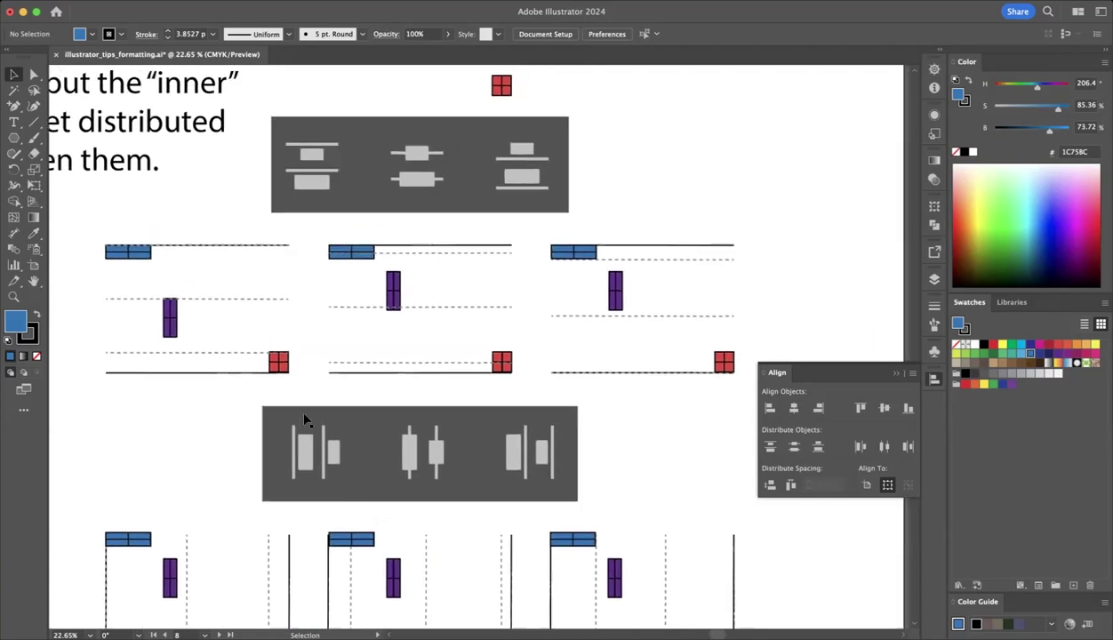
pyautogui.doubleClick(392, 306)
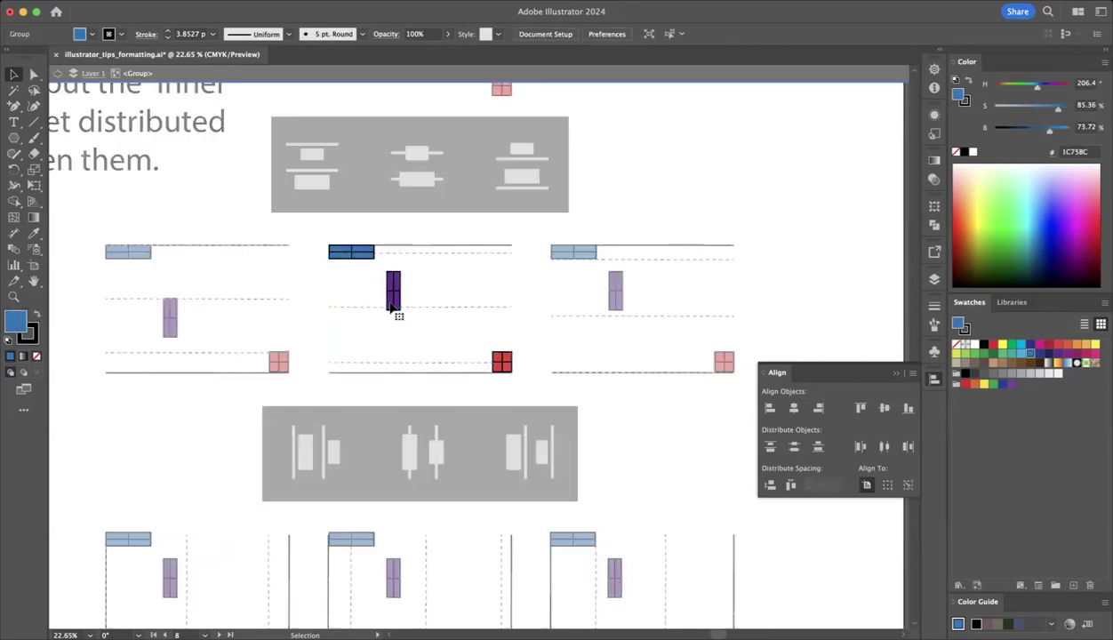
pyautogui.keyDown('shift'); pyautogui.click(356, 250); pyautogui.keyUp('shift')
pyautogui.keyDown('shift'); pyautogui.click(501, 361); pyautogui.keyUp('shift')
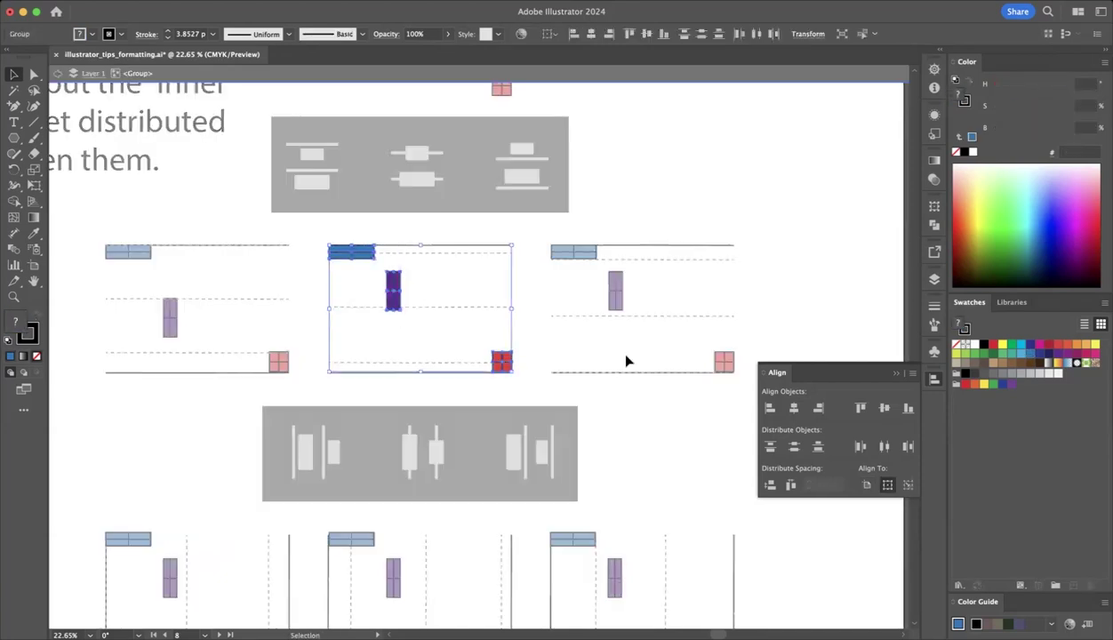
pyautogui.click(796, 451)
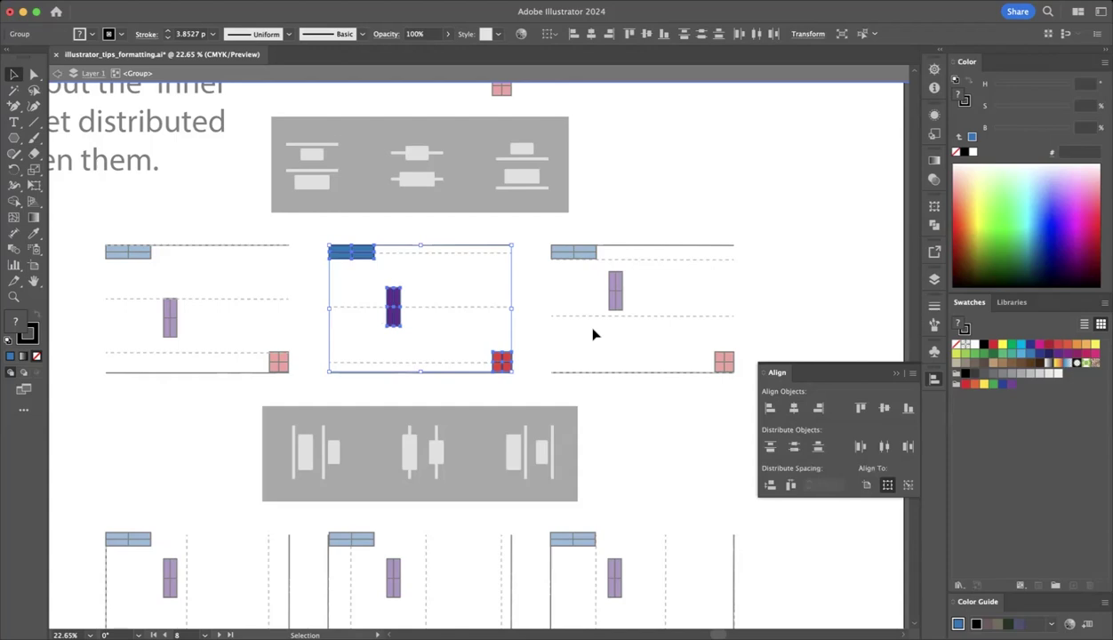
pyautogui.doubleClick(593, 334)
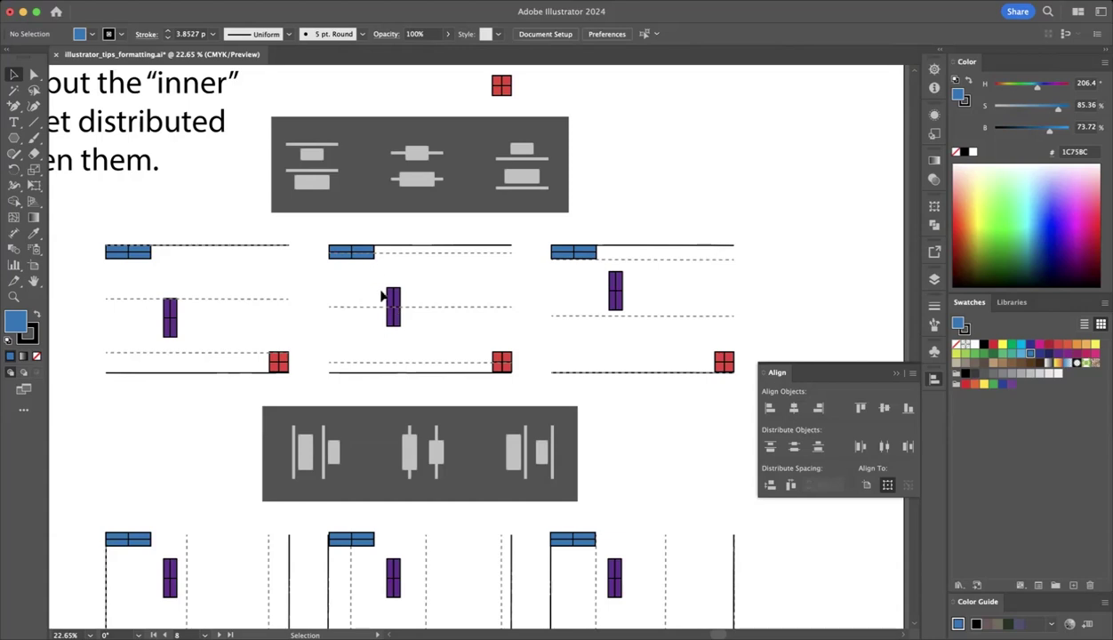
# Isolate the third vertical example group, select its blue, purple and red shapes, distribute them by their bottom edges, and exit isolation
pyautogui.hscroll(2, 454, 329)
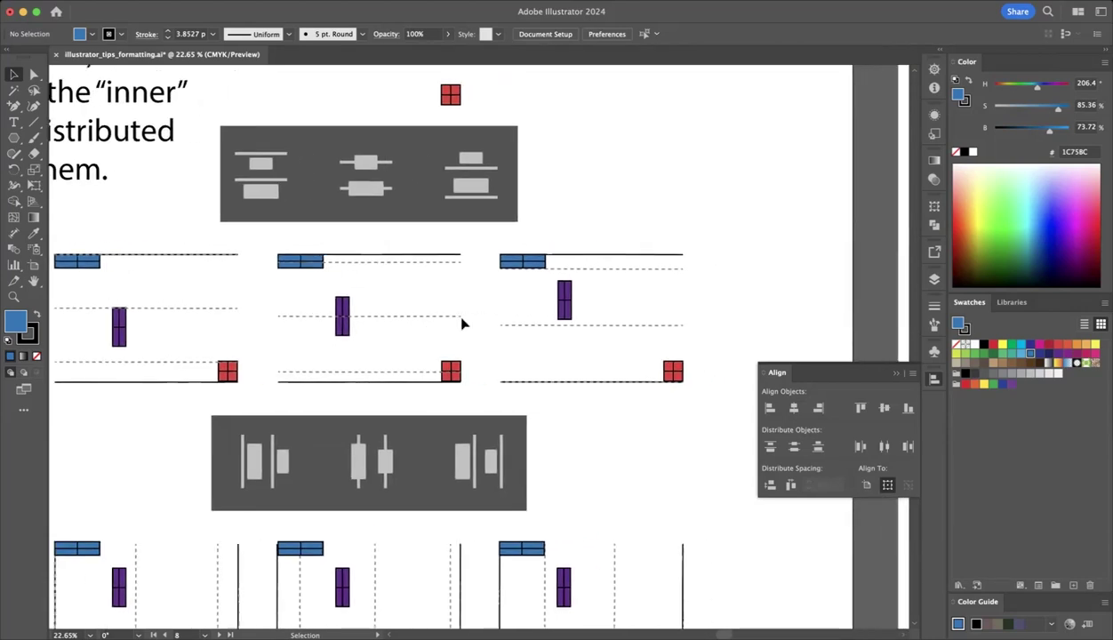
pyautogui.click(523, 262)
pyautogui.doubleClick(525, 264)
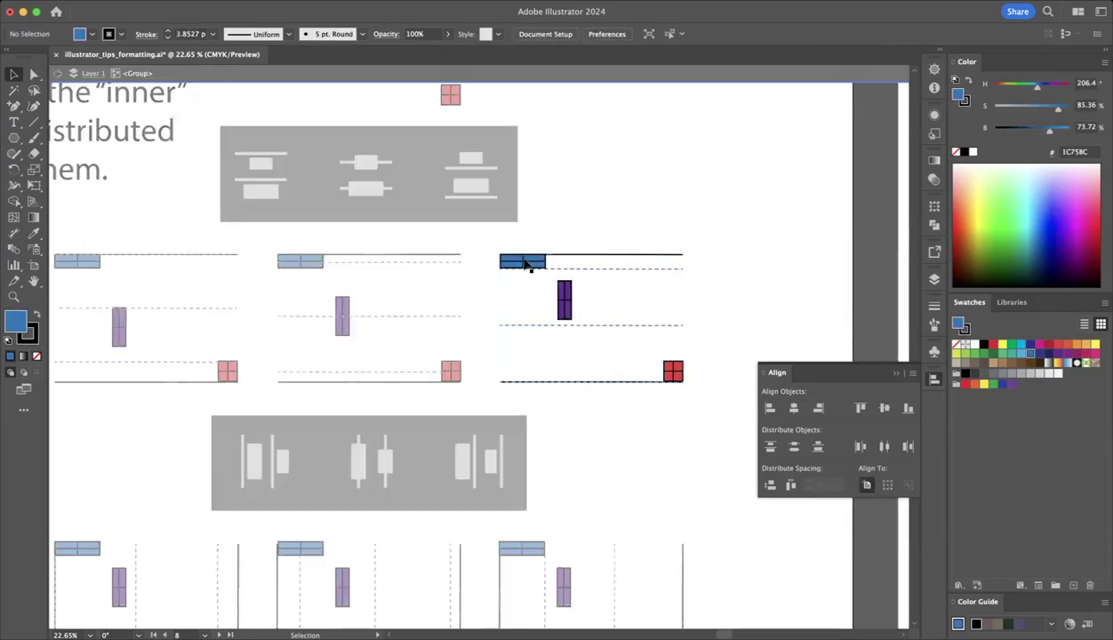
pyautogui.click(554, 281)
pyautogui.doubleClick(562, 294)
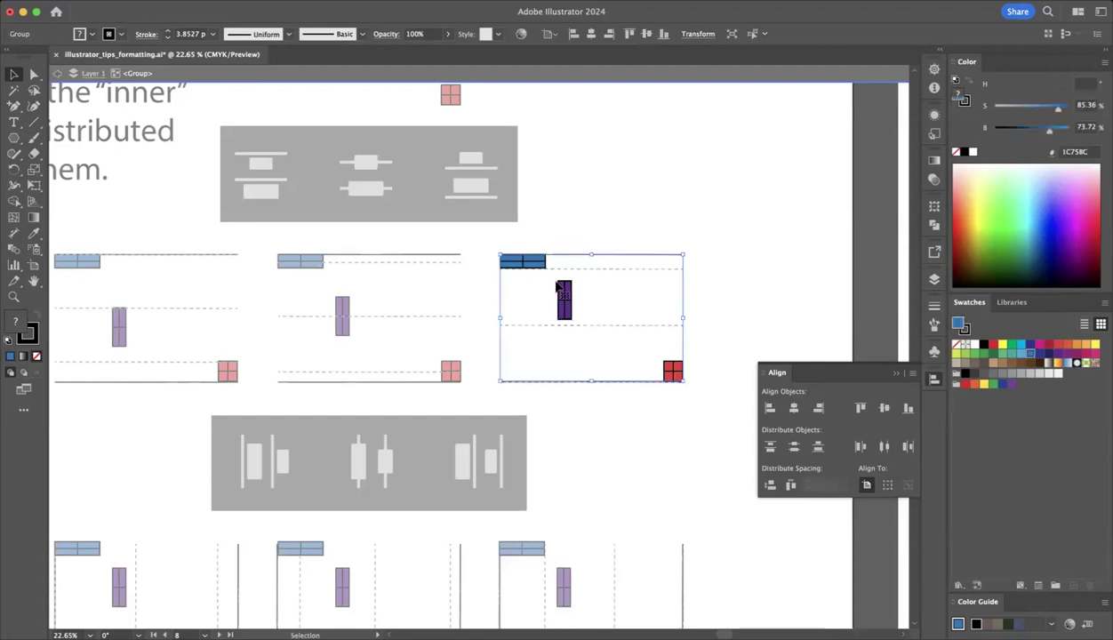
pyautogui.click(536, 267)
pyautogui.keyDown('shift'); pyautogui.click(565, 300); pyautogui.keyUp('shift')
pyautogui.keyDown('shift'); pyautogui.click(666, 366); pyautogui.keyUp('shift')
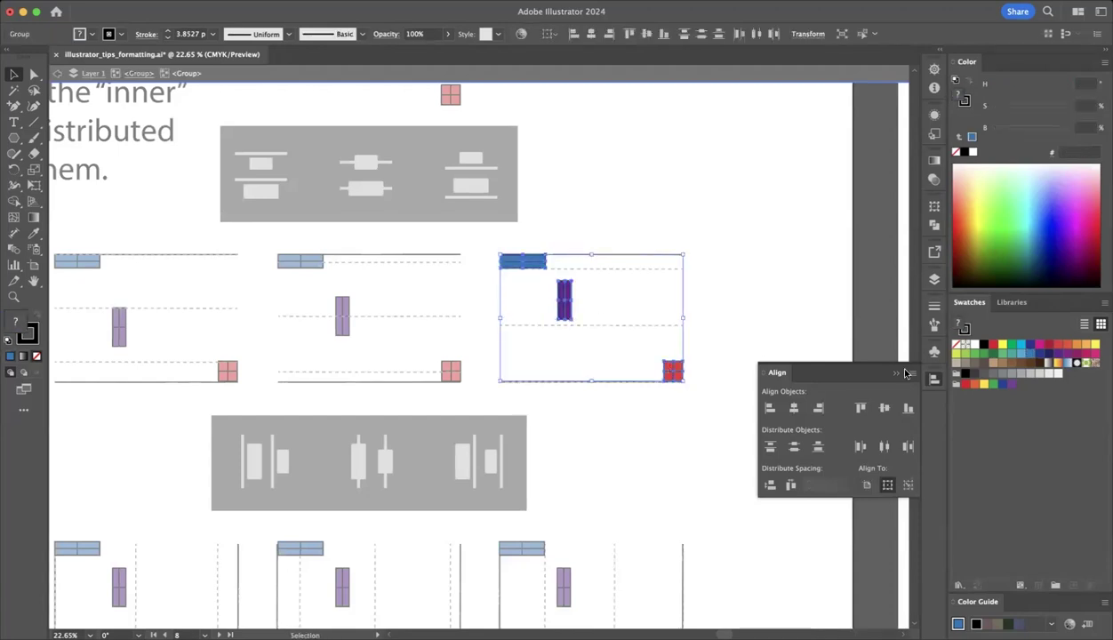
pyautogui.click(818, 449)
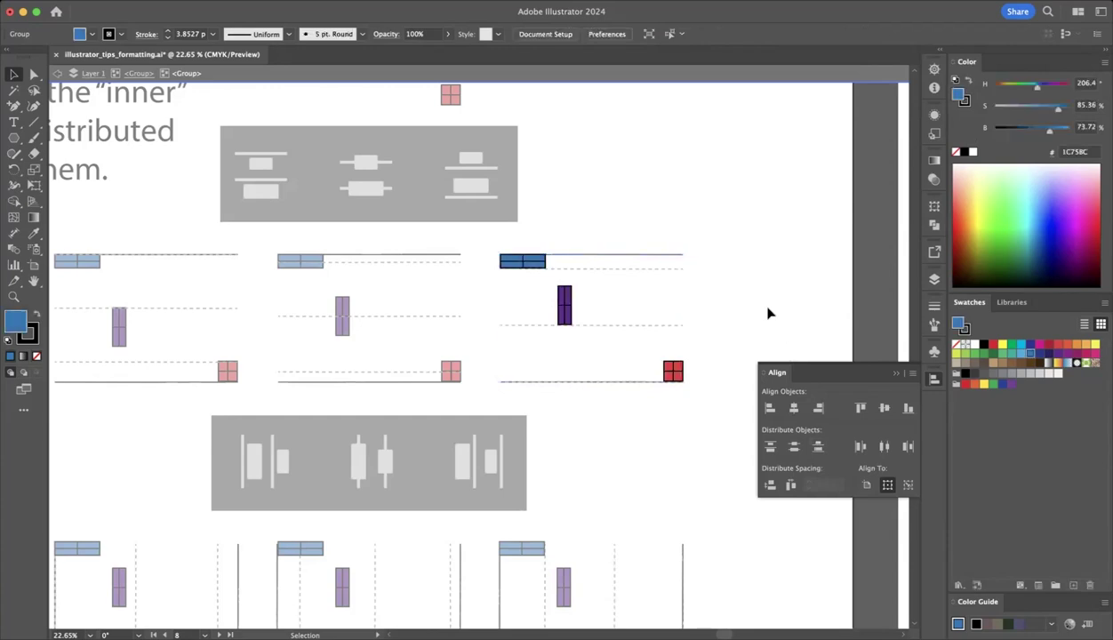
pyautogui.doubleClick(769, 313)
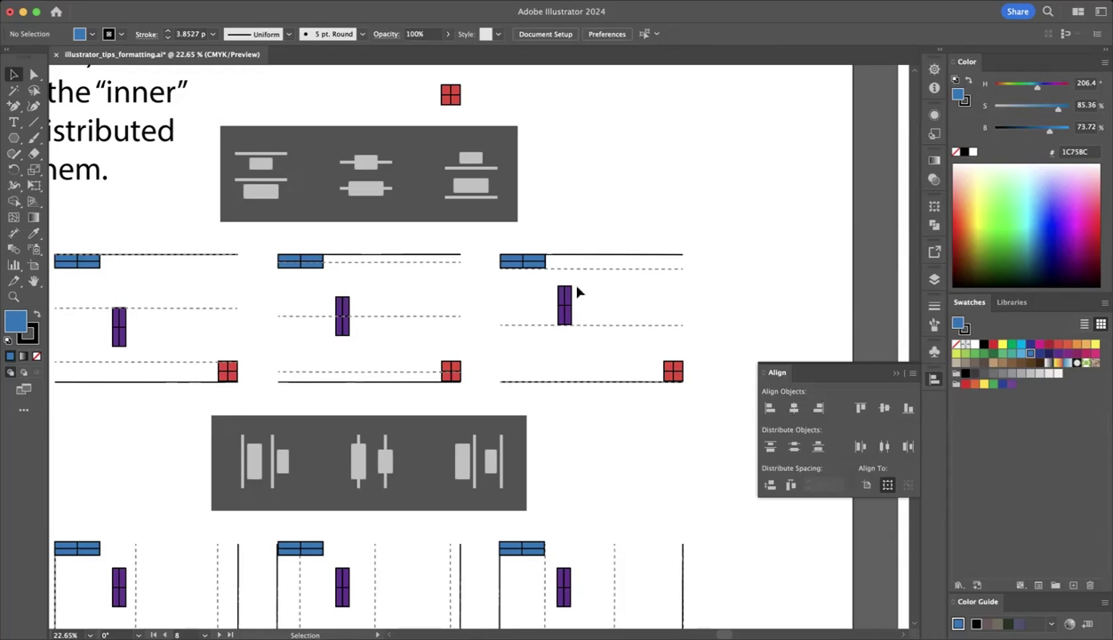
# Isolate the first example group under the horizontal distribute icons, distribute its three shapes by their left edges, and exit isolation
pyautogui.scroll(-2, 570, 318)
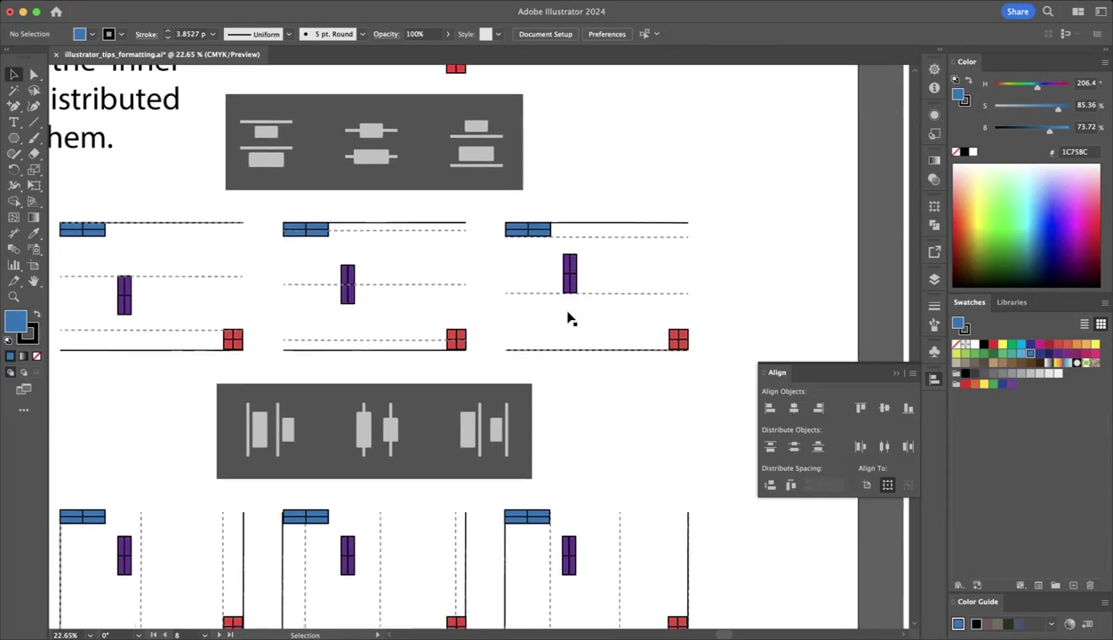
pyautogui.scroll(5, 570, 318)
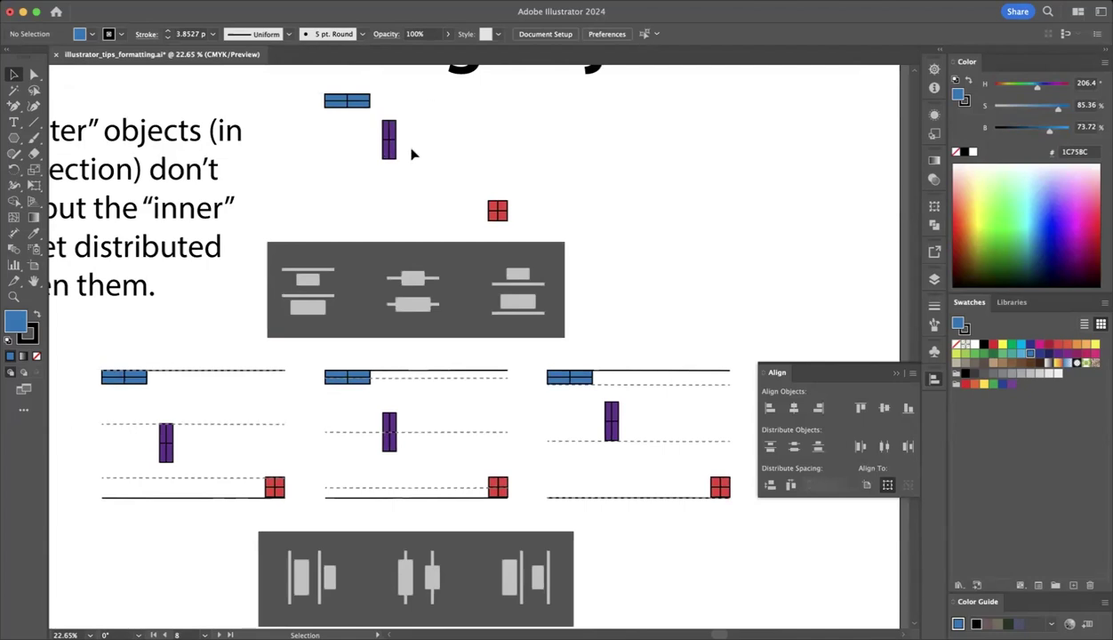
pyautogui.hscroll(-3, 378, 155)
pyautogui.scroll(-15, 378, 155)
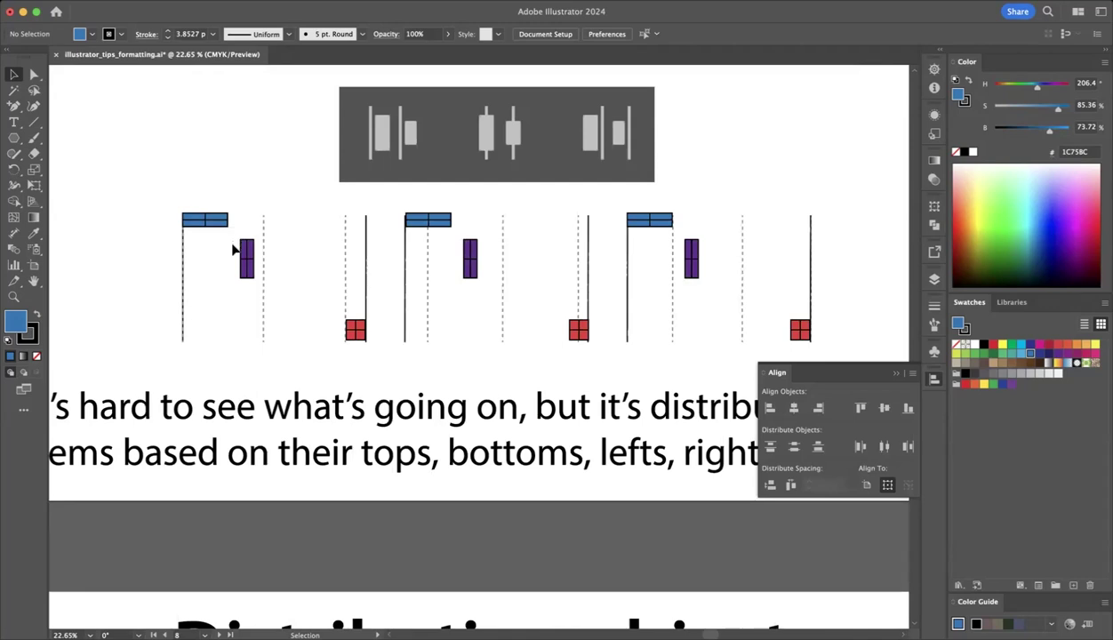
pyautogui.click(252, 260)
pyautogui.doubleClick(252, 259)
pyautogui.click(213, 222)
pyautogui.keyDown('shift'); pyautogui.click(249, 254); pyautogui.keyUp('shift')
pyautogui.keyDown('shift'); pyautogui.click(357, 333); pyautogui.keyUp('shift')
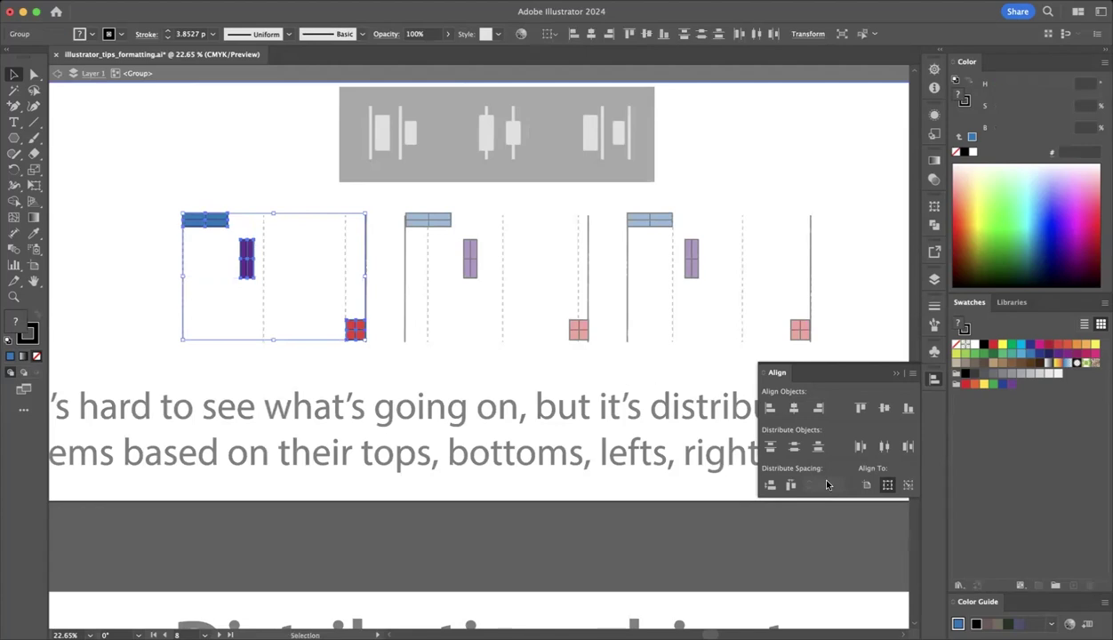
pyautogui.click(861, 450)
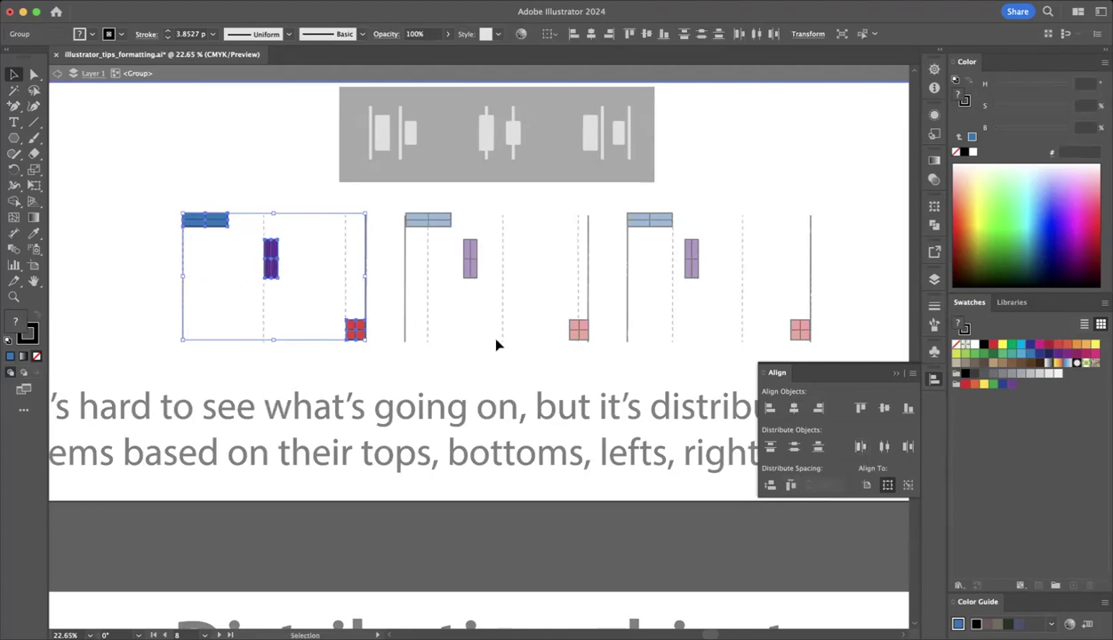
pyautogui.doubleClick(468, 322)
# Isolate the middle horizontal example group, distribute its three shapes by their horizontal centers, and exit isolation
pyautogui.doubleClick(475, 310)
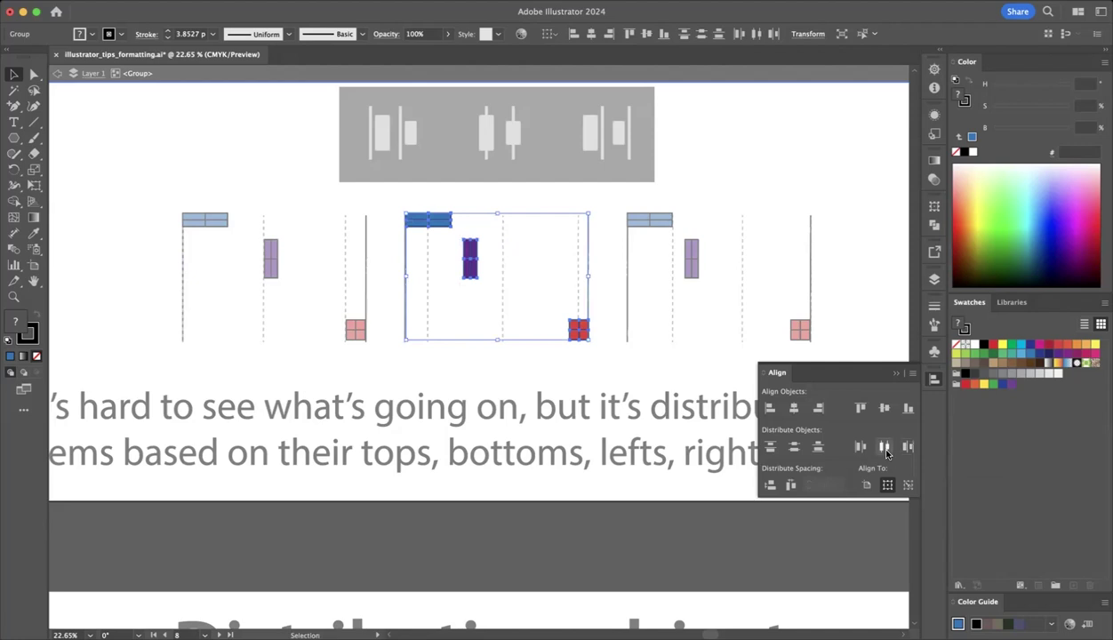
pyautogui.click(885, 447)
pyautogui.doubleClick(709, 280)
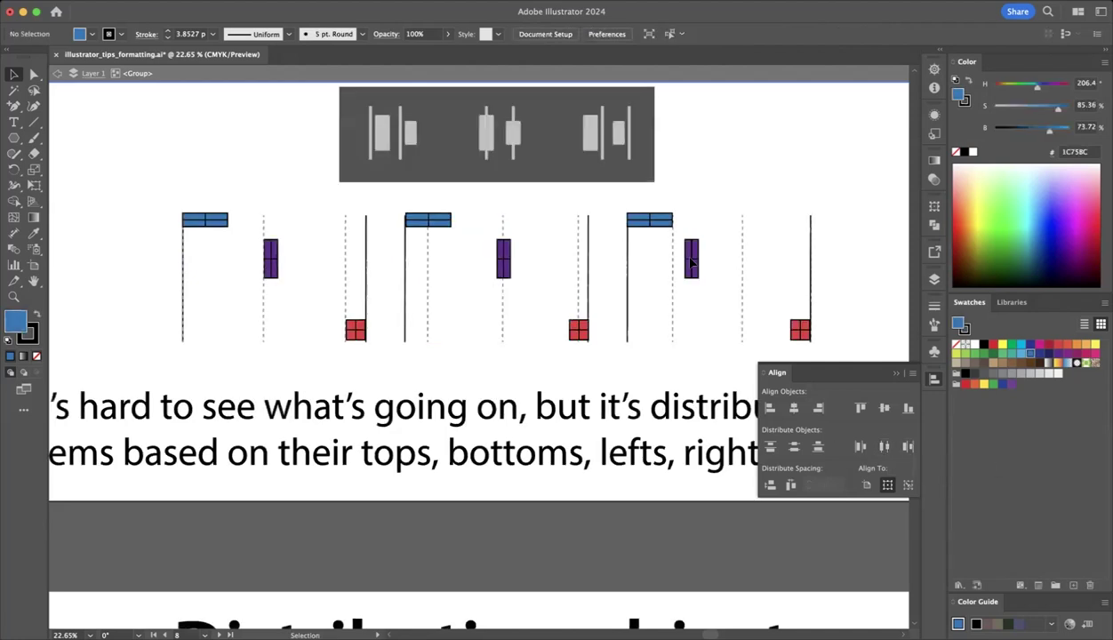
# Isolate the third horizontal example group, select all its shapes, distribute them by their right edges, and exit isolation
pyautogui.click(691, 262)
pyautogui.doubleClick(690, 262)
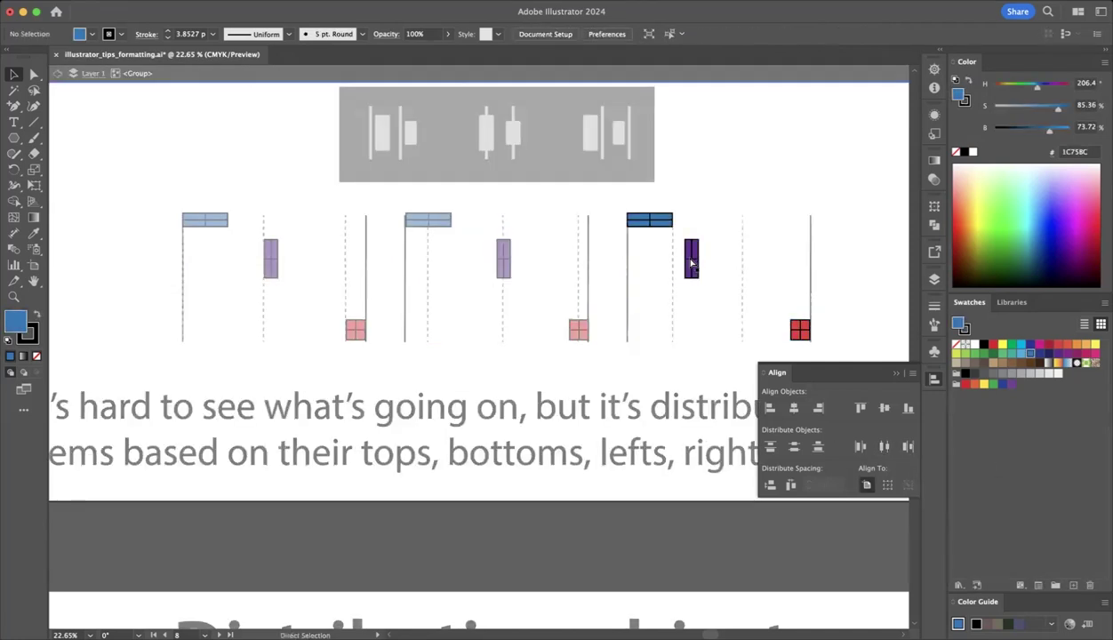
pyautogui.press('super+a')
pyautogui.click(907, 447)
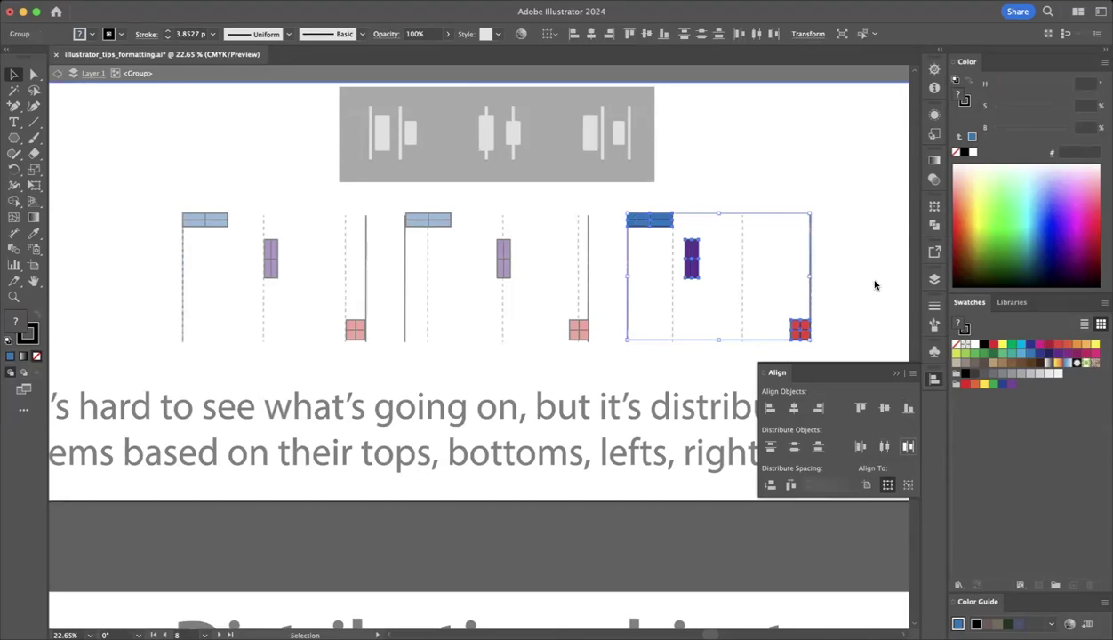
pyautogui.doubleClick(854, 273)
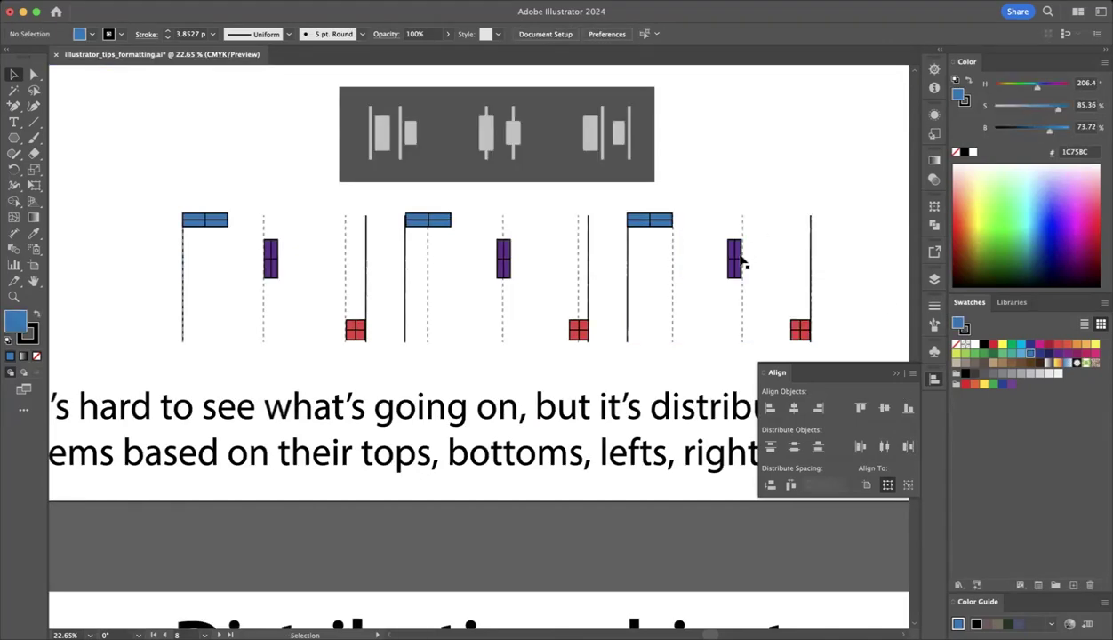
# Isolate the third horizontal example group again and select its blue, purple and red shapes
pyautogui.click(740, 259)
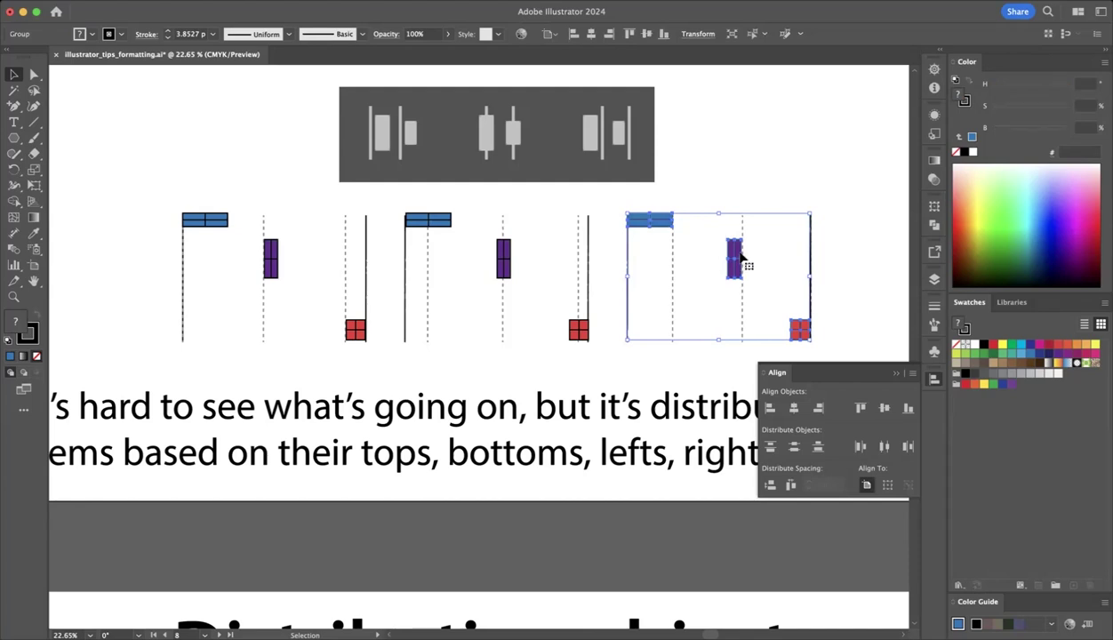
pyautogui.doubleClick(741, 258)
pyautogui.click(740, 258)
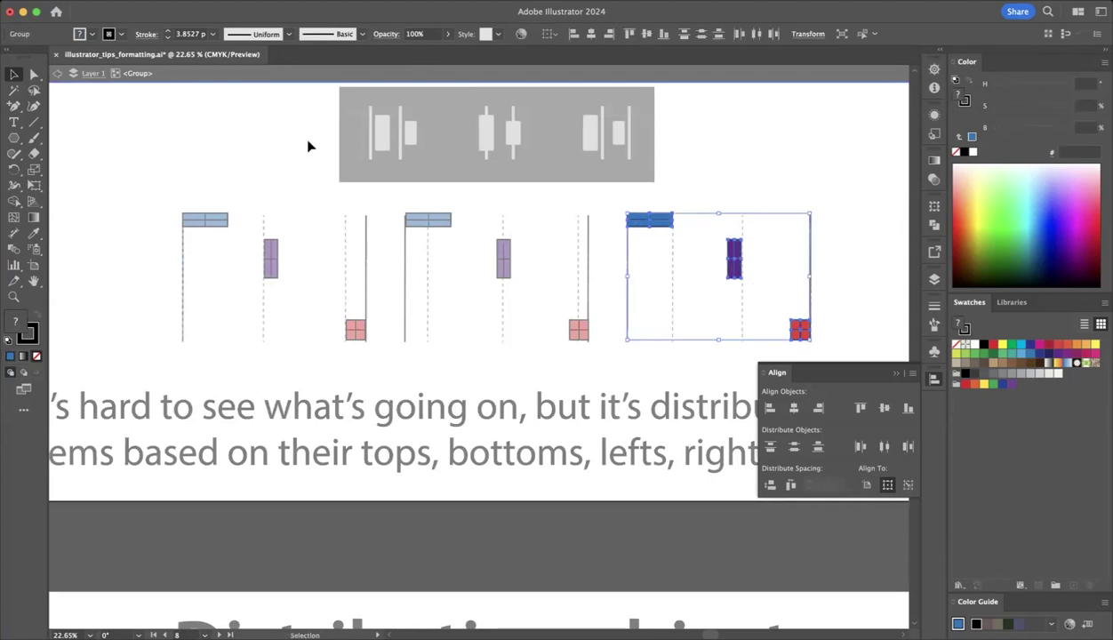
# Exit isolation of the third horizontal example group and examine the "Distributing spacing" artboard and its example groups
pyautogui.click(16, 75)
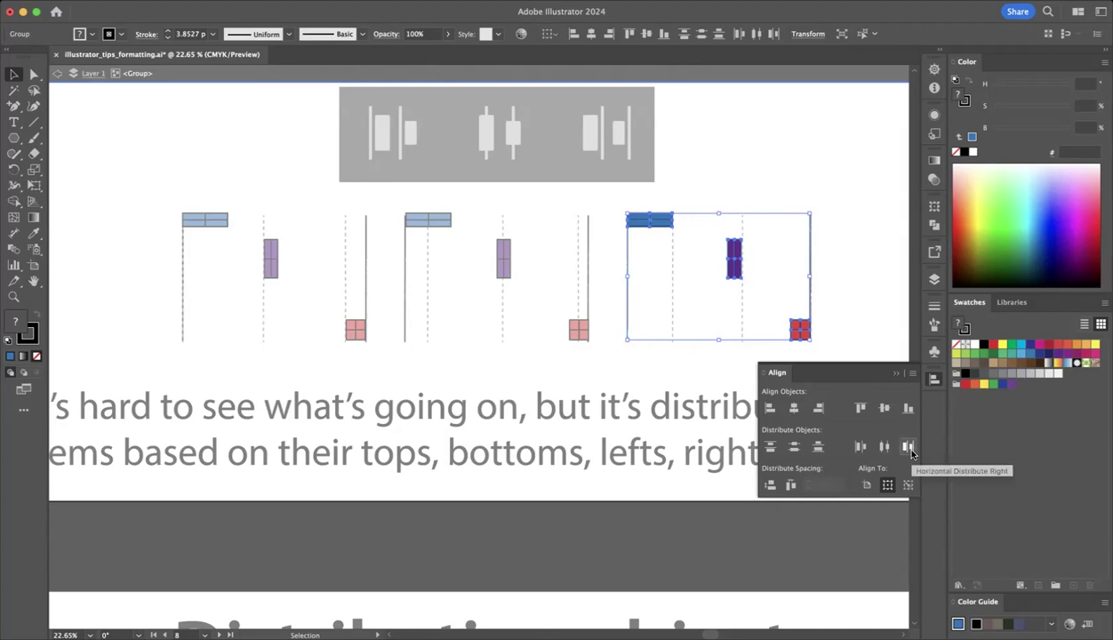
pyautogui.doubleClick(834, 228)
pyautogui.scroll(-5, 834, 229)
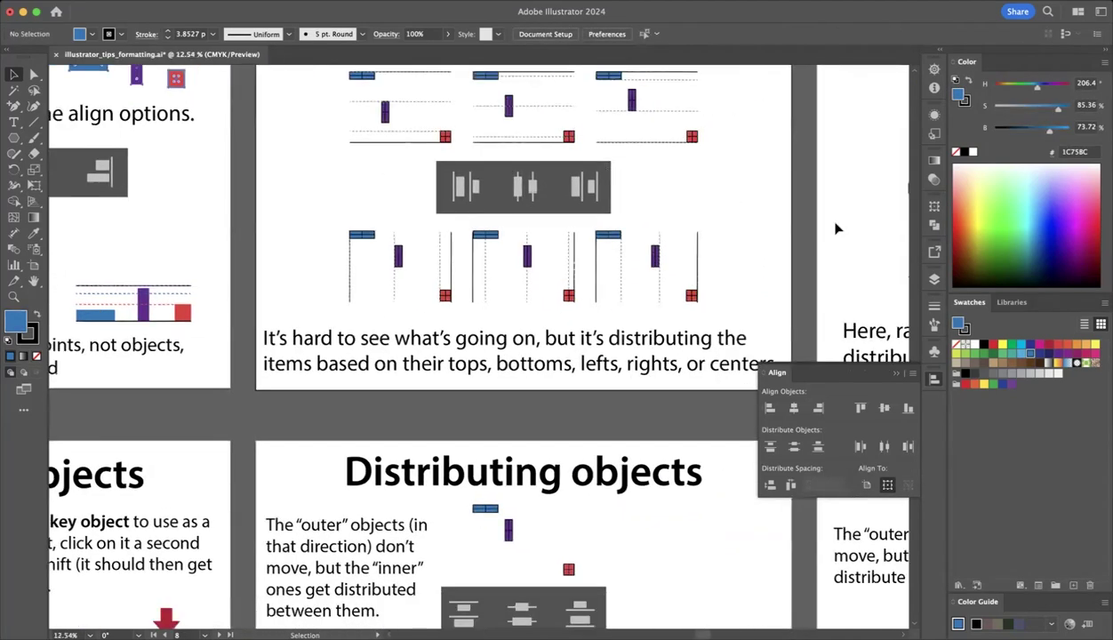
pyautogui.scroll(5, 834, 228)
pyautogui.hscroll(6, 835, 228)
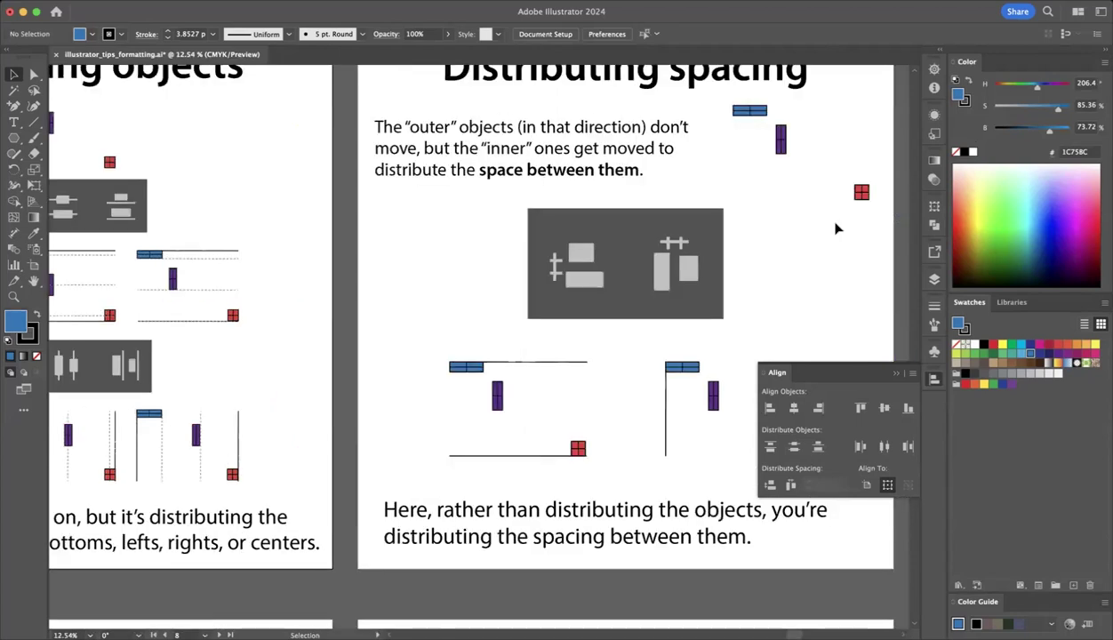
pyautogui.hscroll(5, 834, 229)
pyautogui.scroll(2, 834, 228)
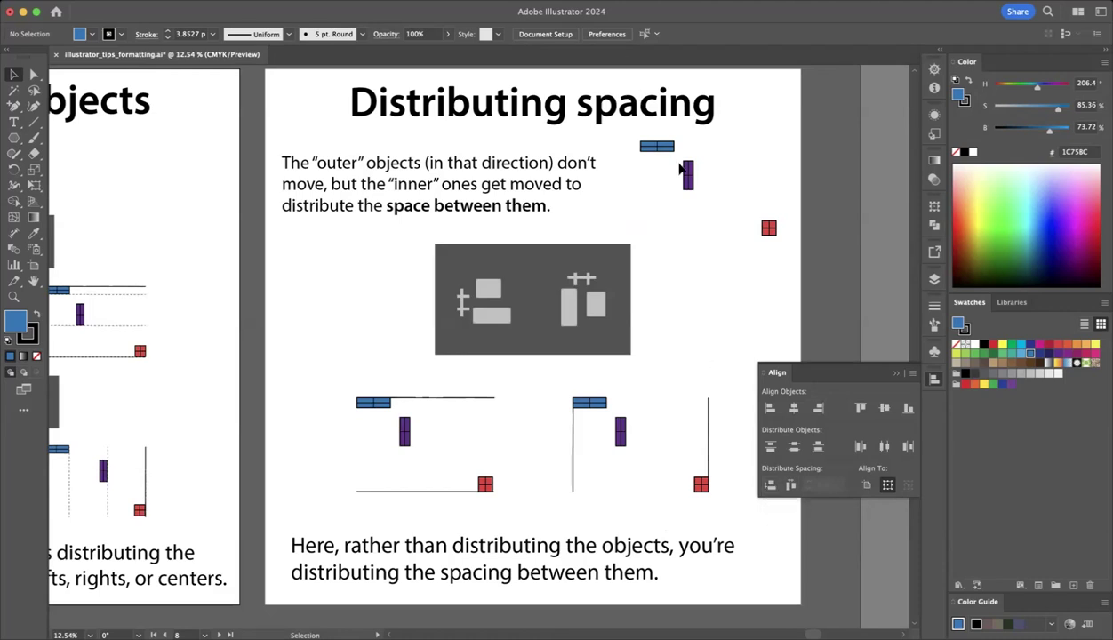
pyautogui.scroll(-3, 675, 242)
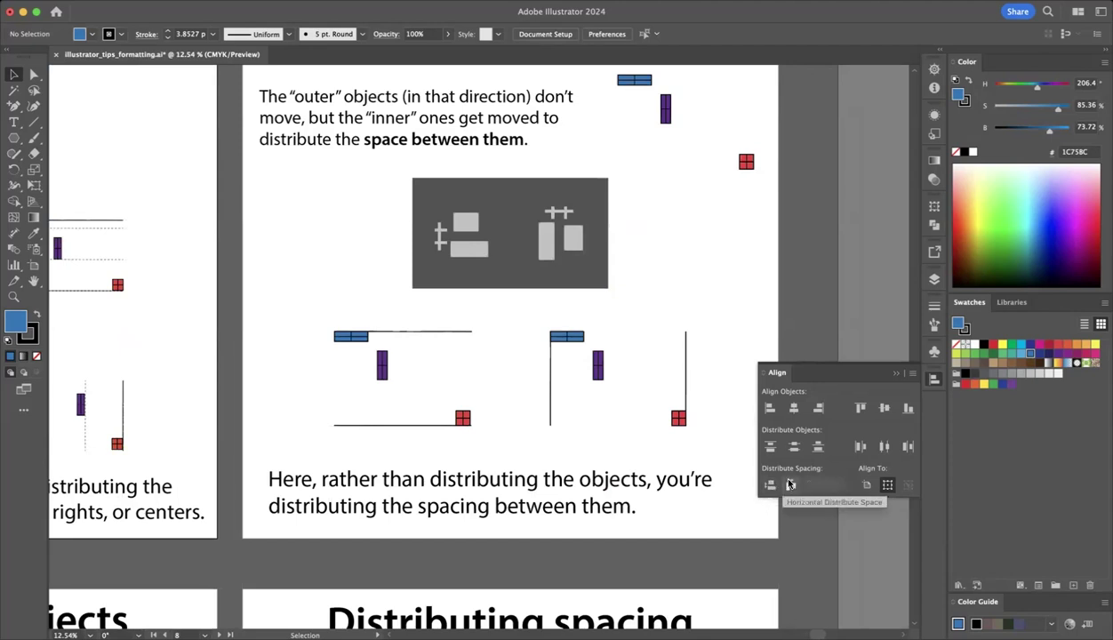
pyautogui.scroll(3, 655, 234)
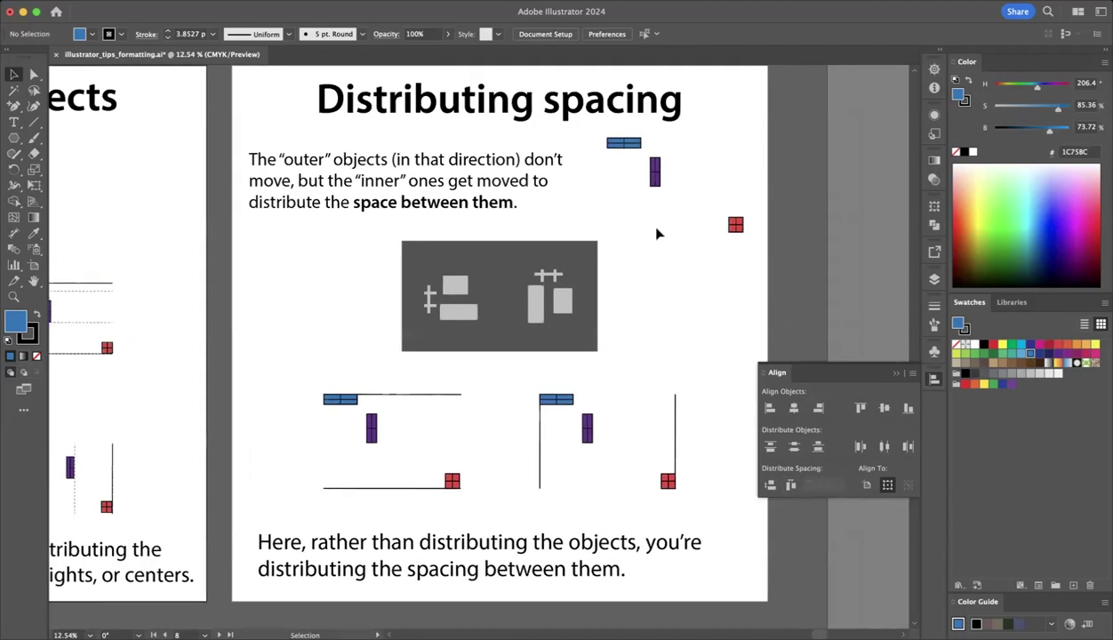
# Isolate the first example group on the "Distributing spacing" artboard, distribute its shapes by vertical spacing, and exit isolation
pyautogui.click(371, 444)
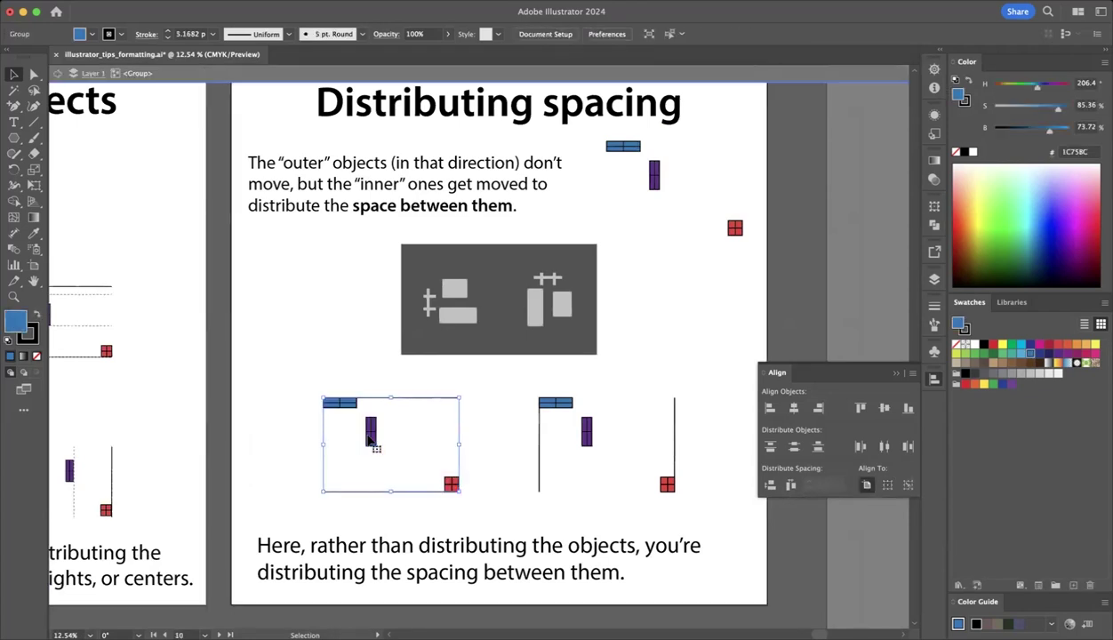
pyautogui.press('super+a')
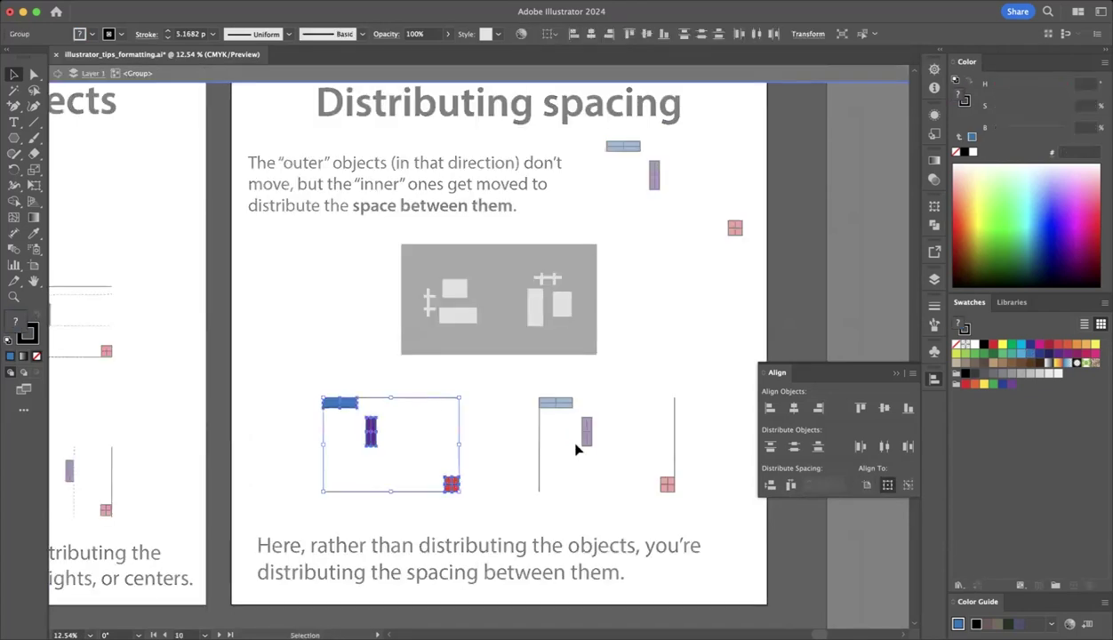
pyautogui.click(771, 485)
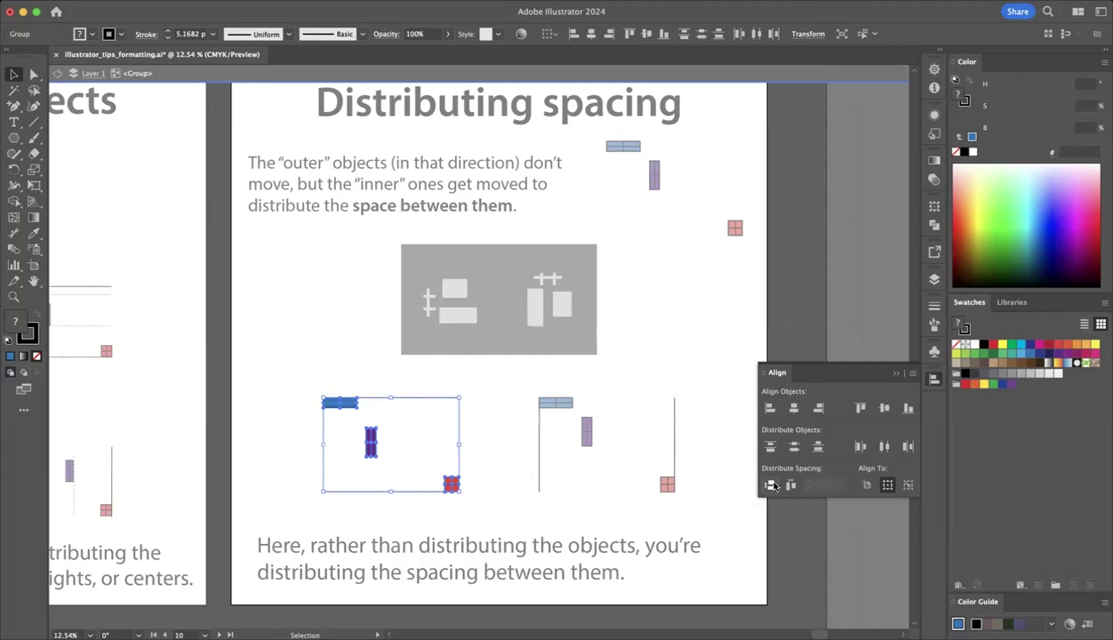
pyautogui.click(551, 449)
# Isolate the second example group on the "Distributing spacing" artboard, select all its shapes, distribute the spacing between them, and exit isolation
pyautogui.hscroll(5, 533, 427)
pyautogui.scroll(-2, 534, 427)
pyautogui.click(463, 373)
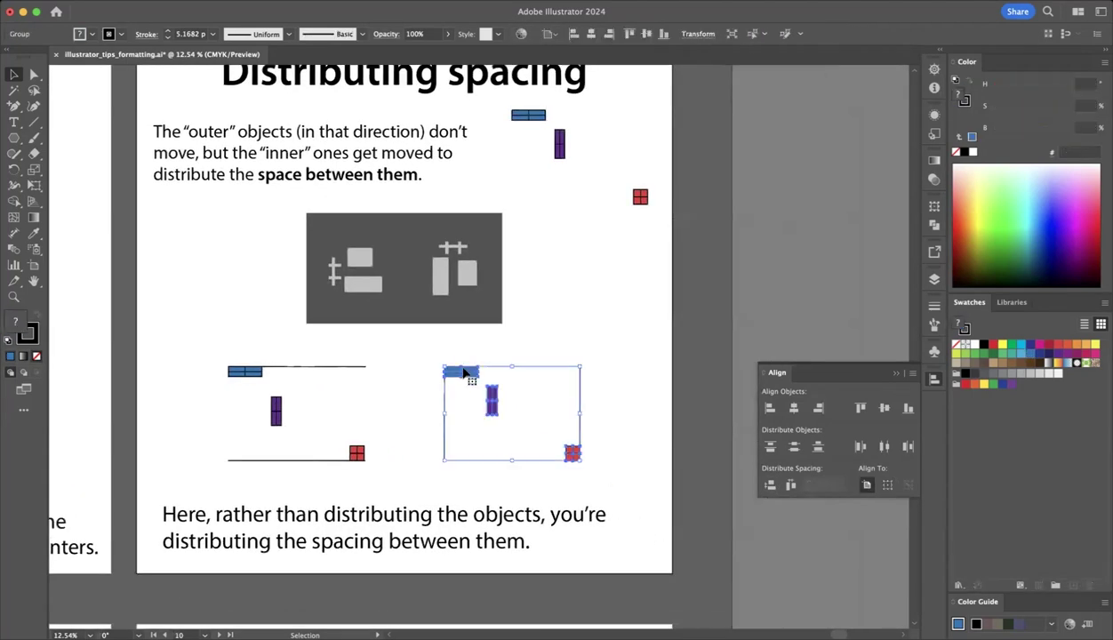
pyautogui.doubleClick(464, 373)
pyautogui.hotkey('ctrl', 'a')
pyautogui.click(460, 372)
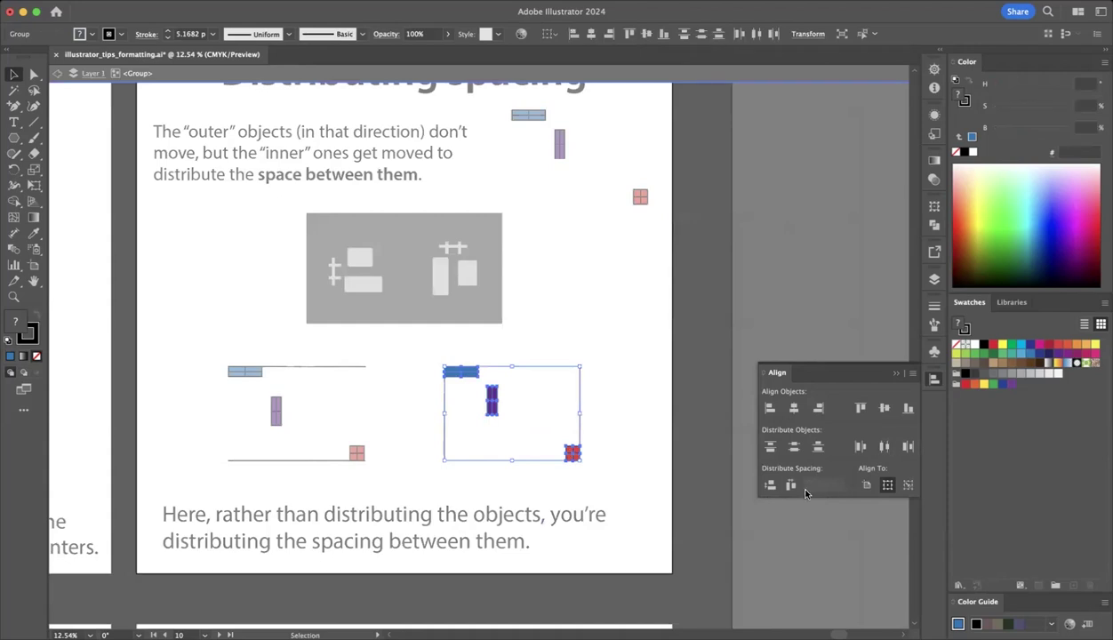
pyautogui.click(770, 484)
pyautogui.doubleClick(612, 312)
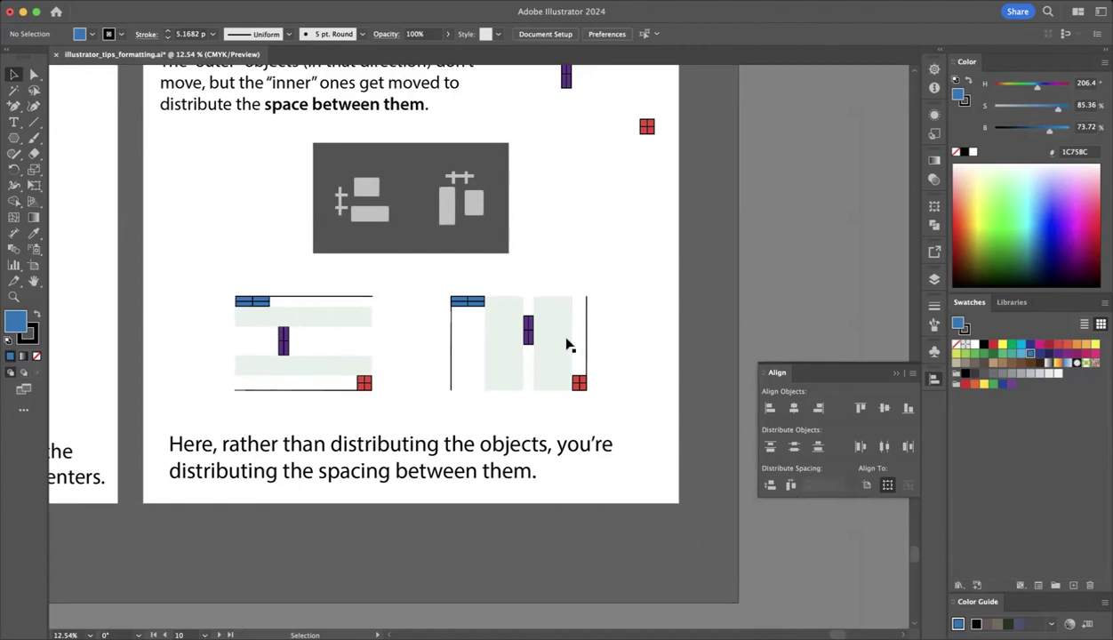
# Review the finished spacing examples and the earlier artboards on choosing a reference, aligning, and key objects
pyautogui.press('super+minus')
pyautogui.press('super+minus')
pyautogui.press('super+minus')
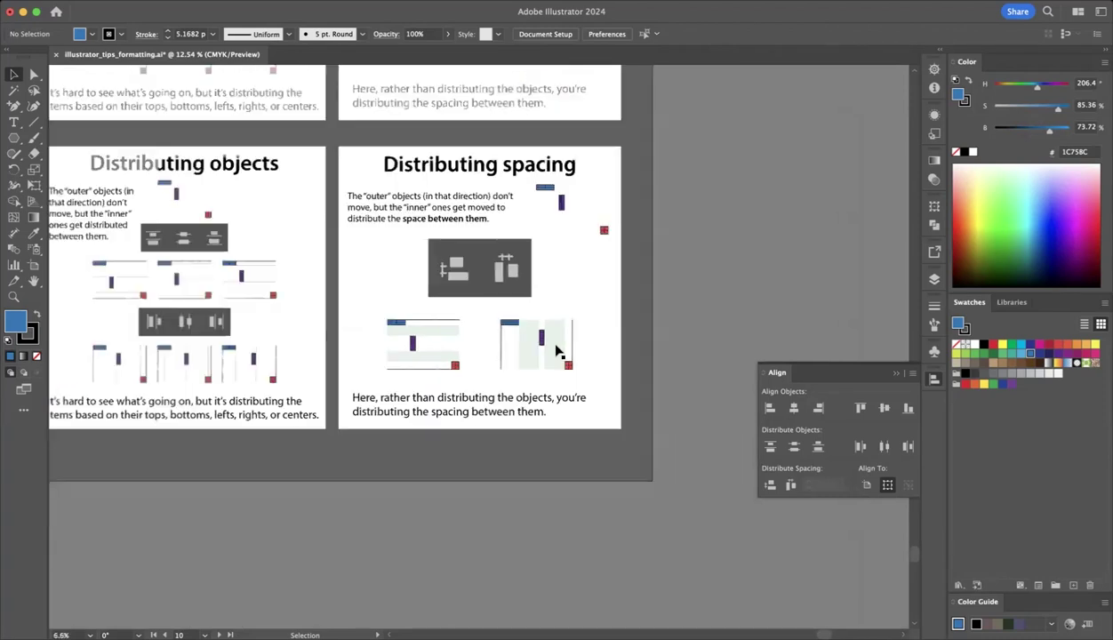
pyautogui.hscroll(-5, 559, 351)
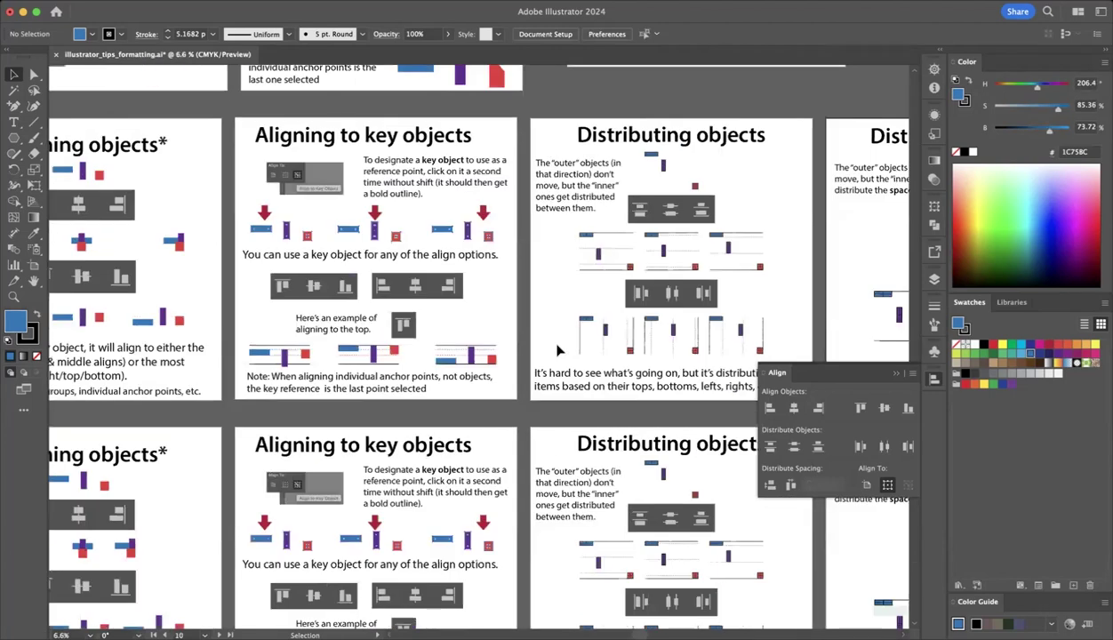
pyautogui.scroll(5, 558, 351)
pyautogui.scroll(3, 558, 351)
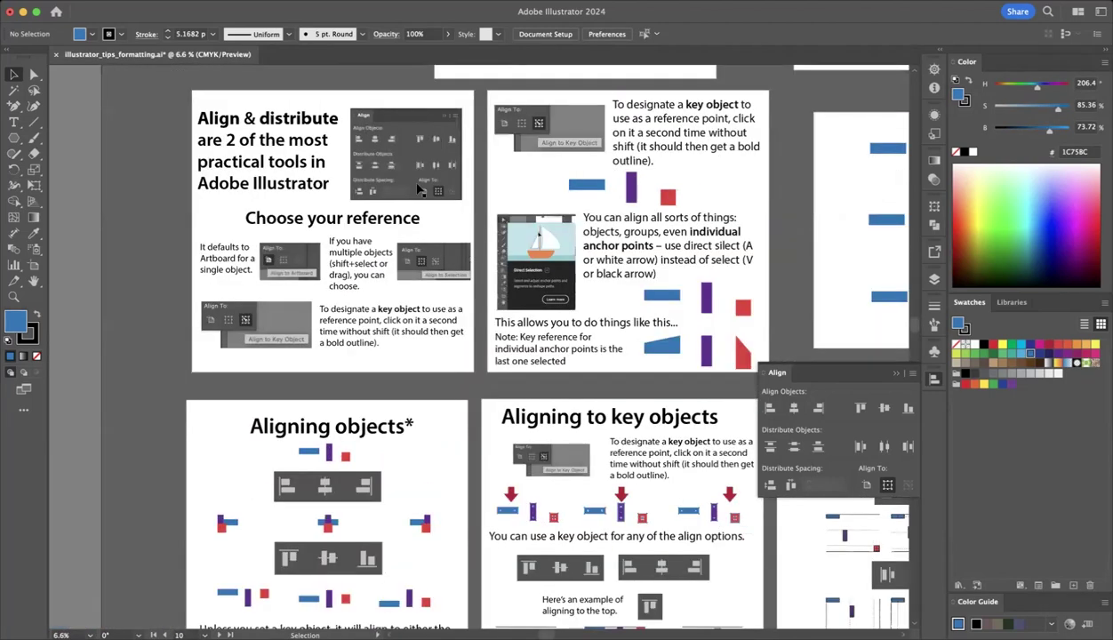
pyautogui.hscroll(2, 690, 215)
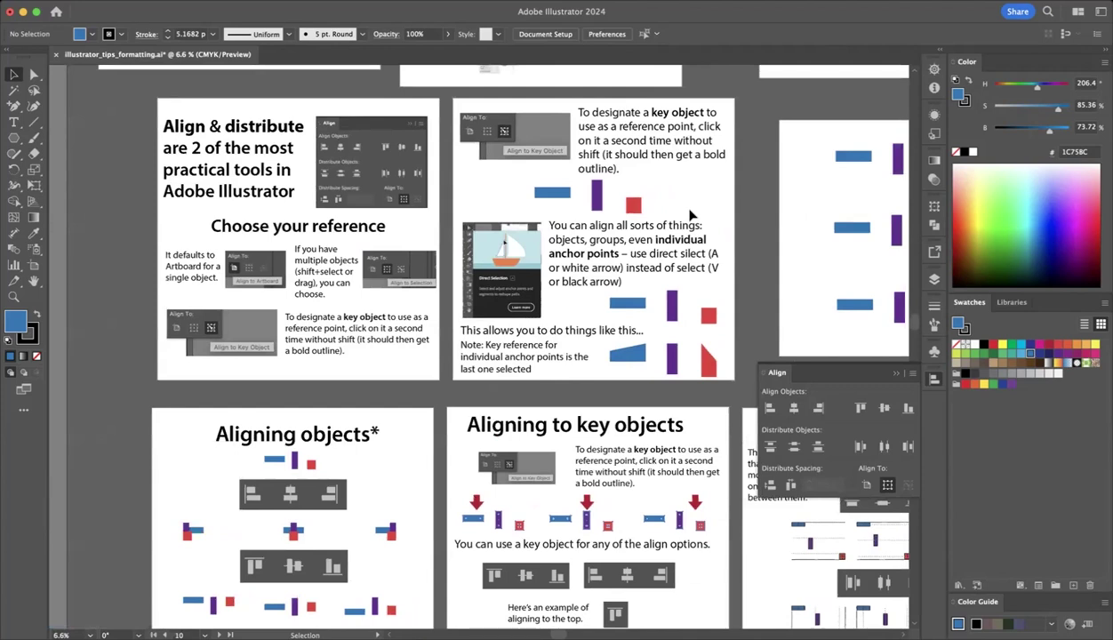
pyautogui.hscroll(3, 692, 215)
pyautogui.scroll(1, 691, 215)
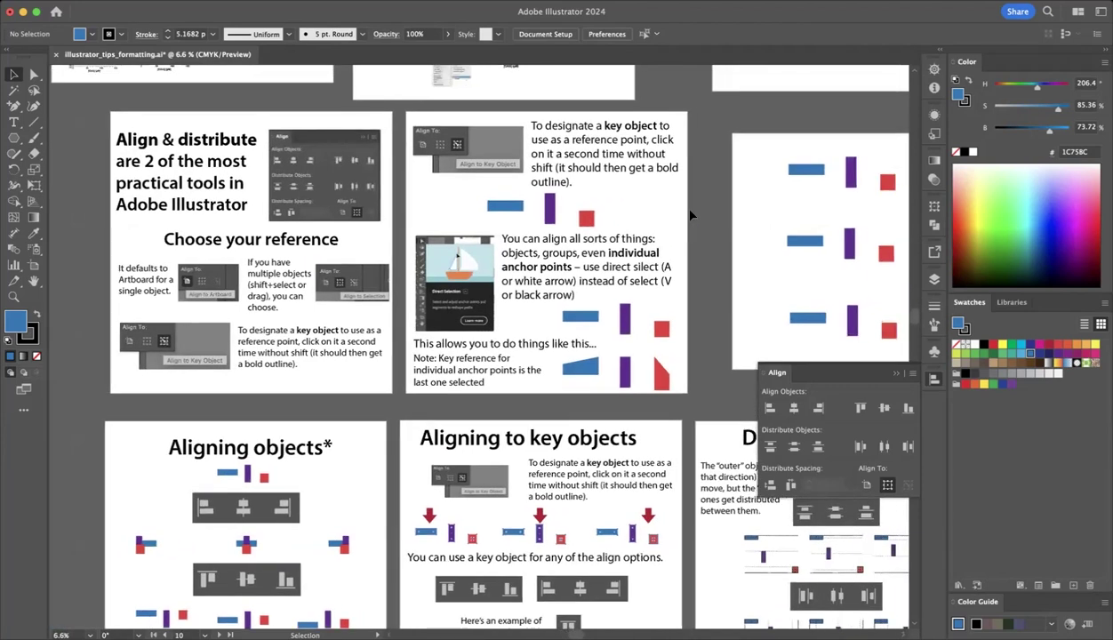
pyautogui.hscroll(2, 634, 328)
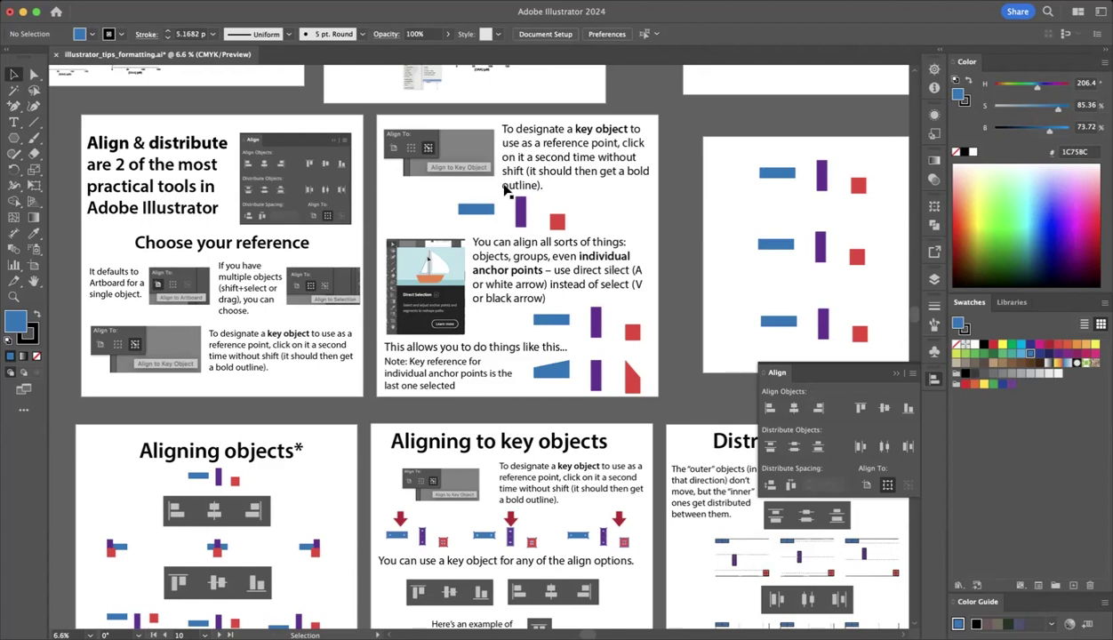
# Select the three shapes below the key object paragraph, add that paragraph, designate it as the key object, and clear the selection
pyautogui.click(574, 225)
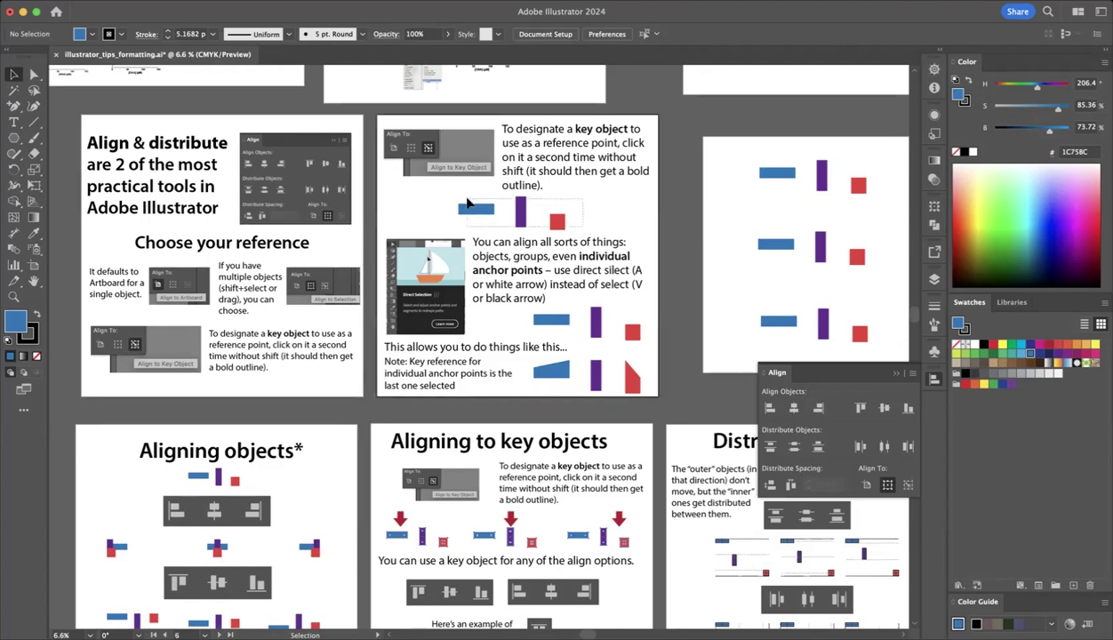
pyautogui.click(464, 204)
pyautogui.keyDown('shift'); pyautogui.click(562, 178); pyautogui.keyUp('shift')
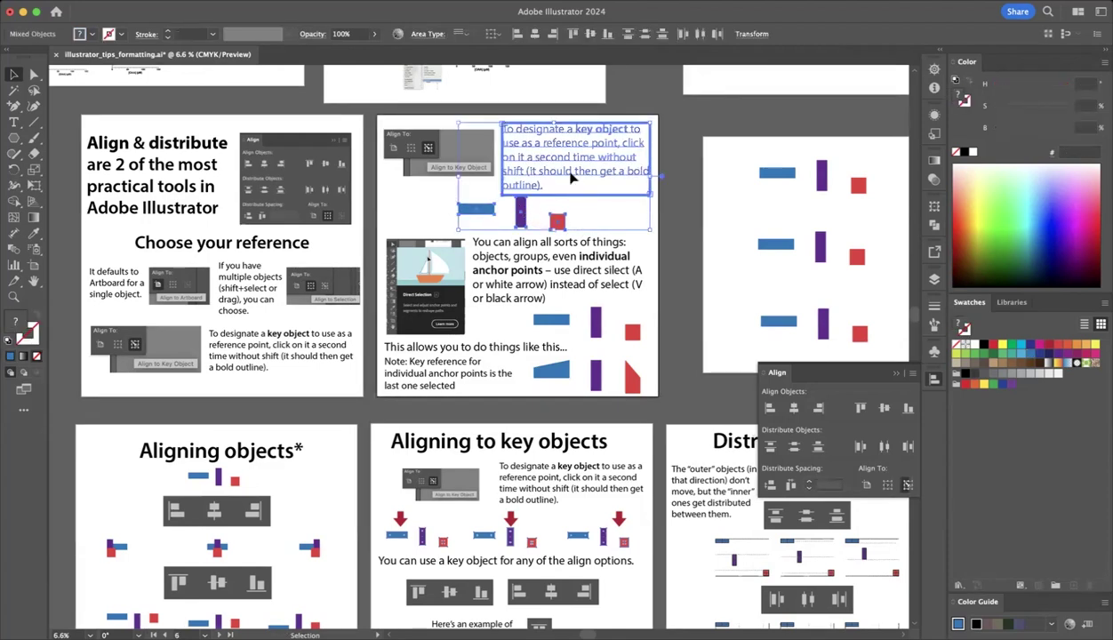
pyautogui.click(666, 129)
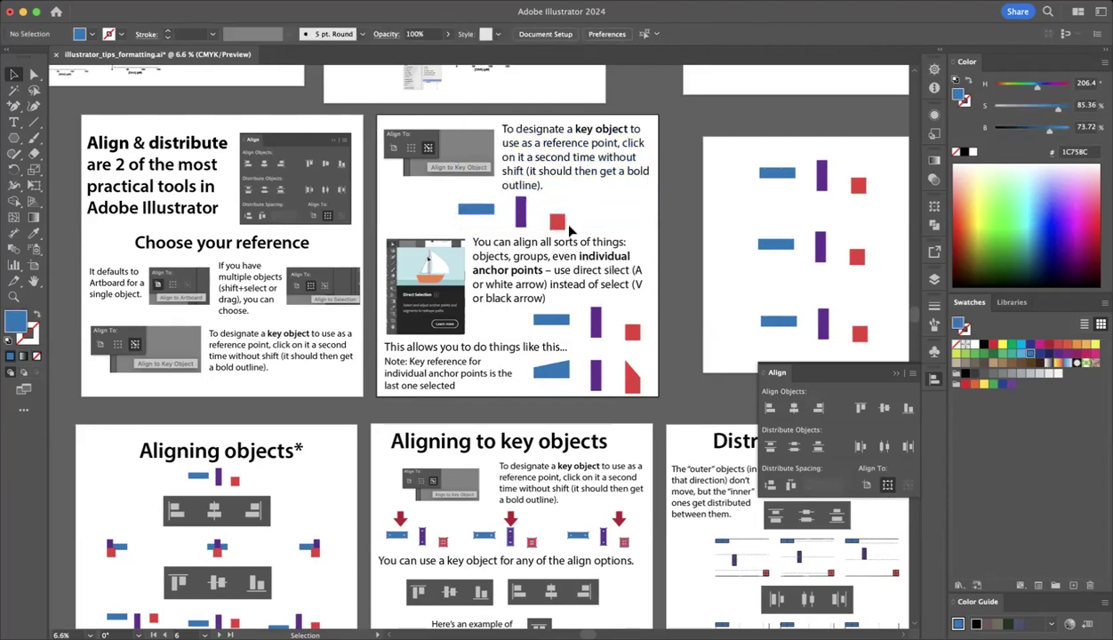
# With the same three shapes selected, designate the purple, red and blue shapes in turn as key object, and deselect them
pyautogui.click(477, 211)
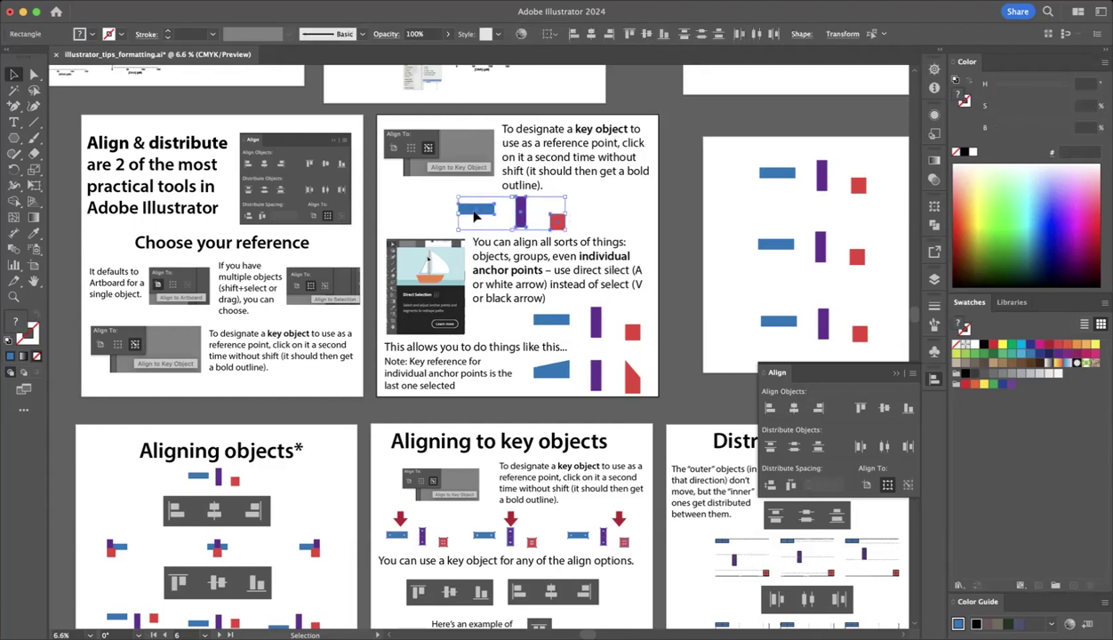
pyautogui.click(523, 215)
pyautogui.click(557, 222)
pyautogui.click(481, 211)
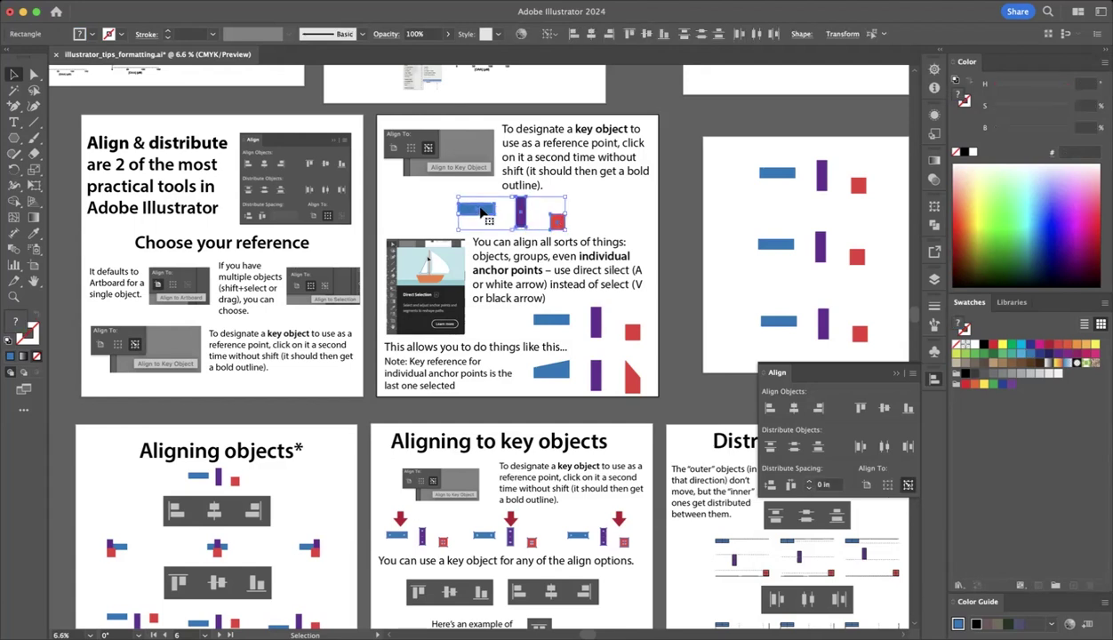
pyautogui.click(608, 228)
# Use Direct Selection to select the anchor points of the blue, purple and red shapes above "This allows you to do things like this", and deselect them
pyautogui.scroll(-5, 608, 228)
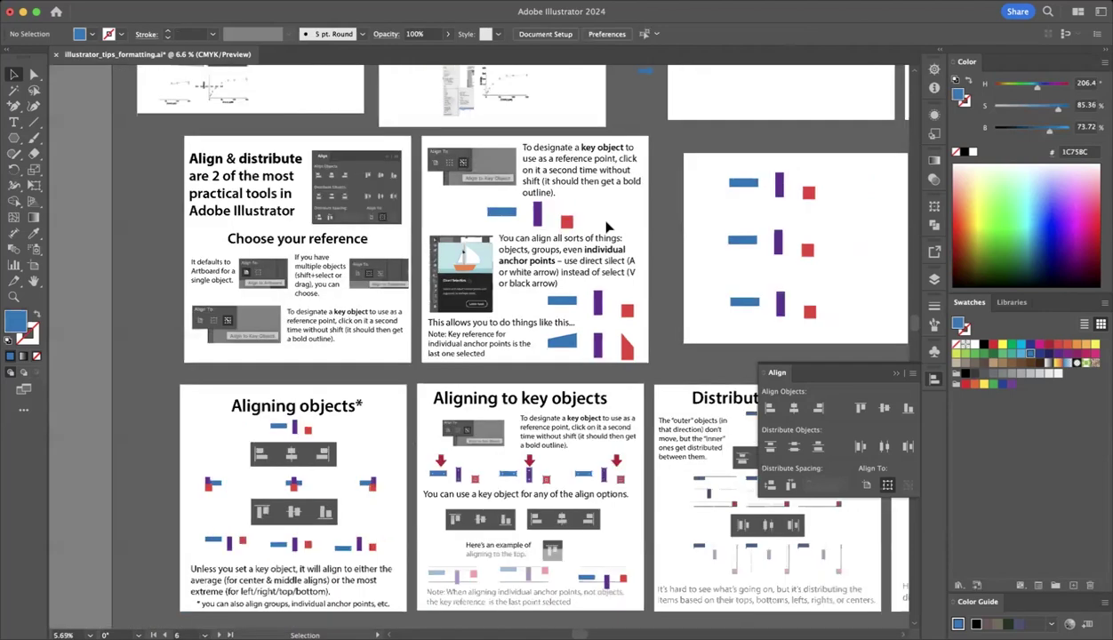
pyautogui.scroll(6, 608, 227)
pyautogui.scroll(2, 608, 228)
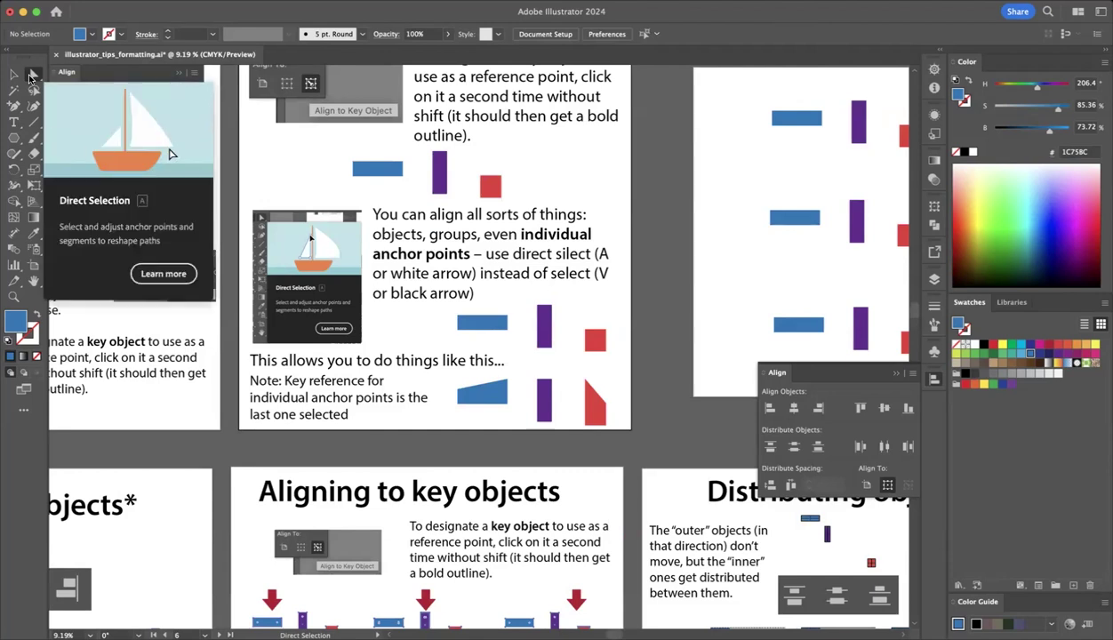
pyautogui.moveTo(444, 305); pyautogui.dragTo(595, 347)
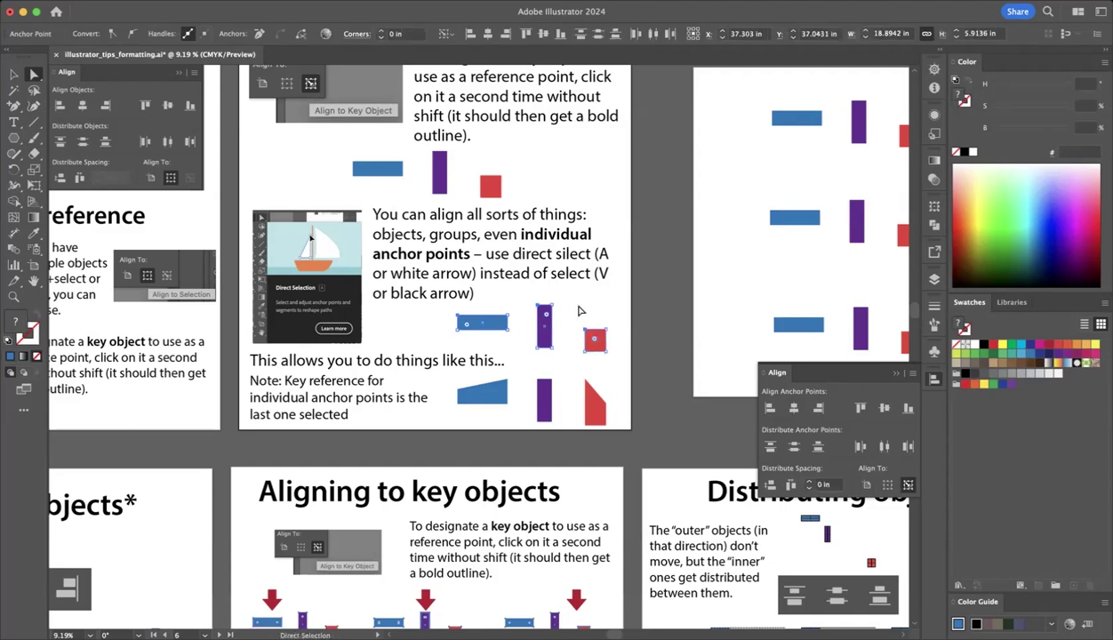
pyautogui.click(574, 304)
pyautogui.click(636, 312)
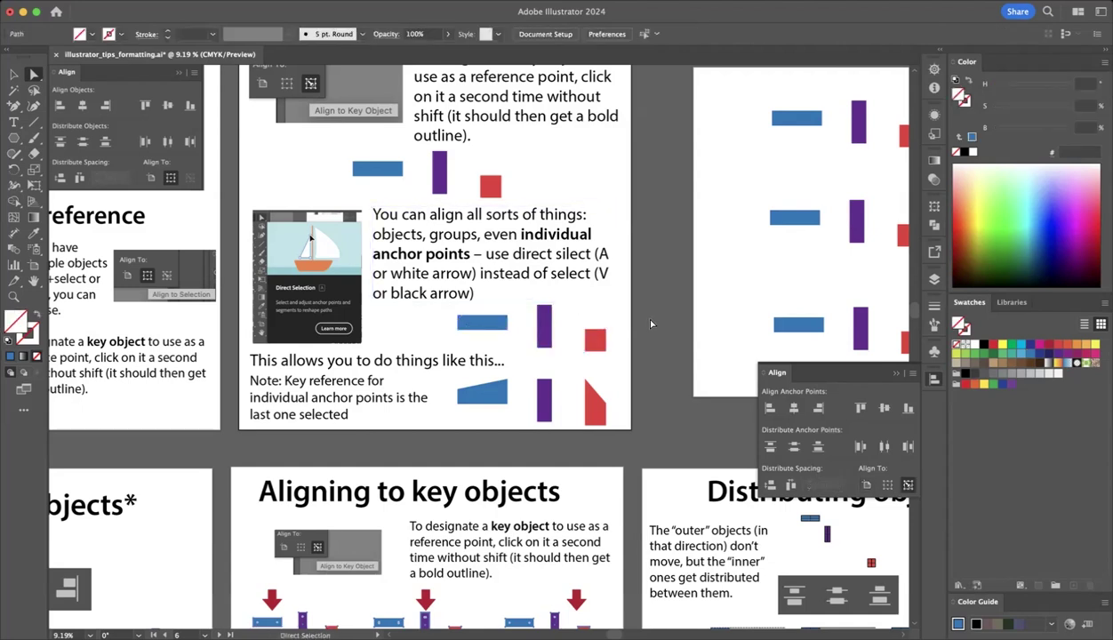
# Review the complete set of align, key object and distribute artboards
pyautogui.scroll(-3, 635, 312)
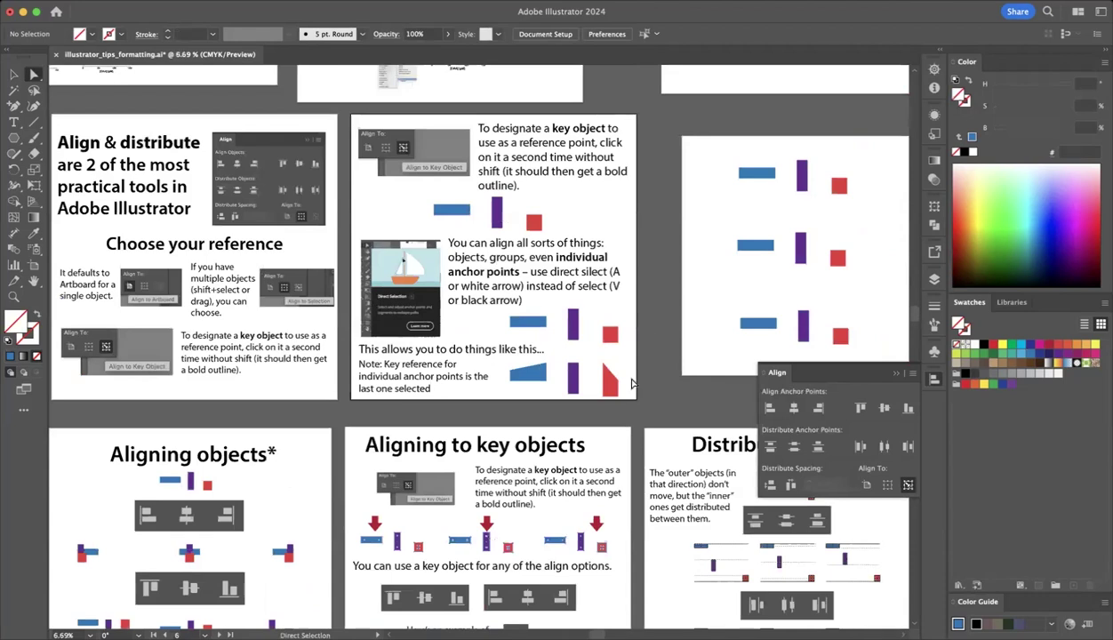
pyautogui.scroll(-2, 626, 364)
pyautogui.hscroll(1, 626, 364)
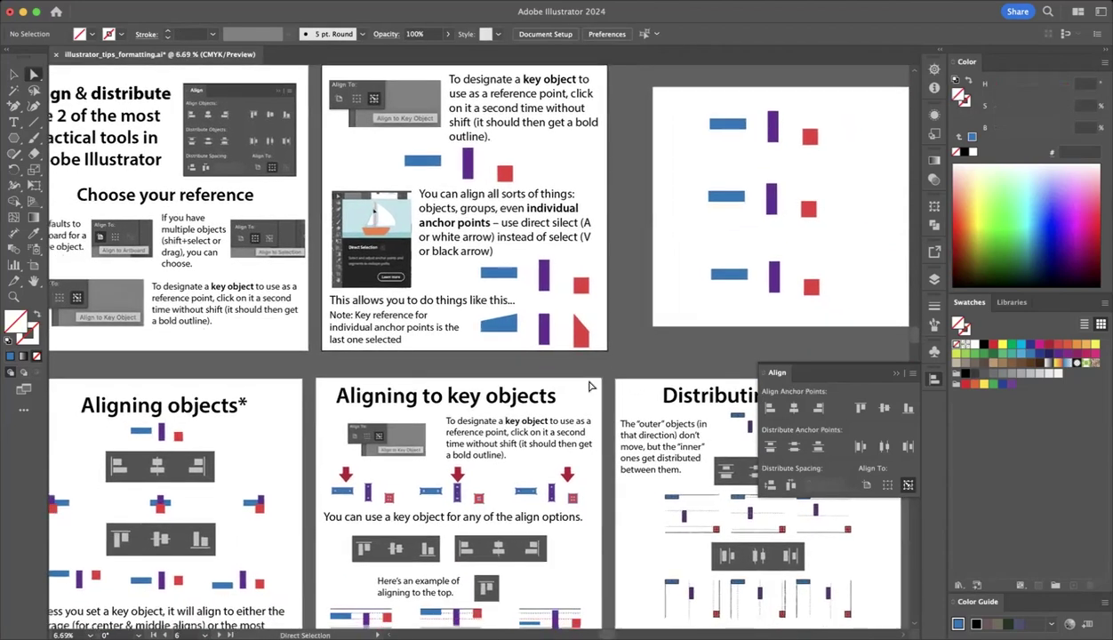
pyautogui.scroll(-1, 839, 509)
pyautogui.hscroll(-2, 838, 510)
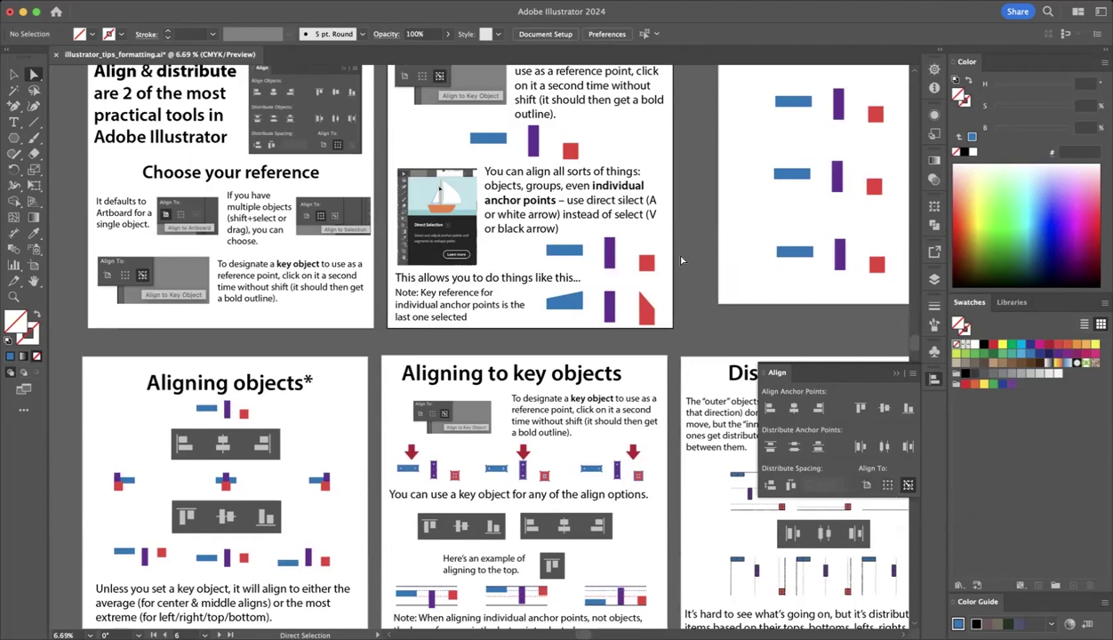
pyautogui.scroll(-3, 680, 261)
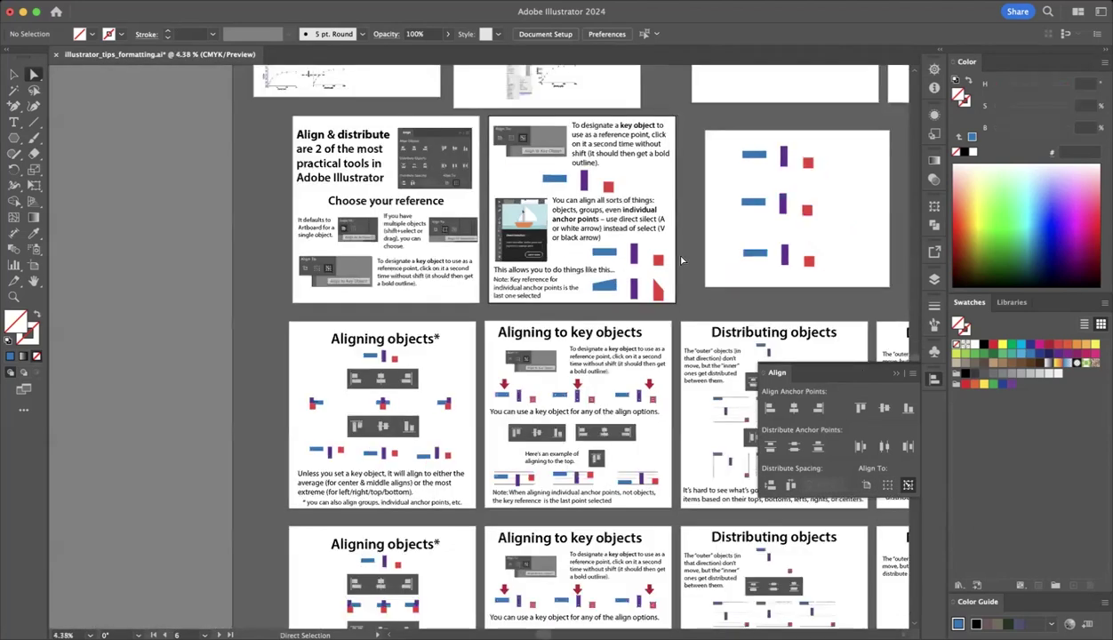